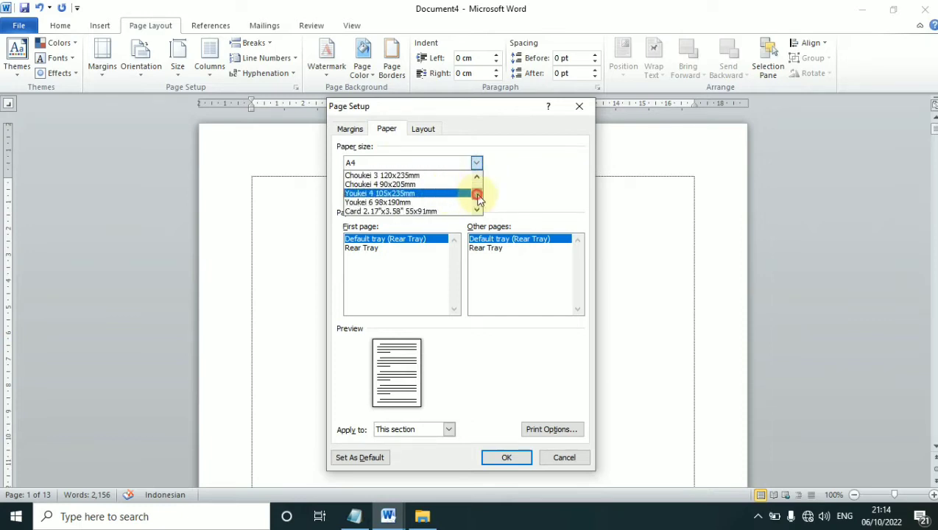
Choose A4 (21 cm × 29,7 cm) as the paper size in Page Setup
scroll(476, 193, "up", 7)
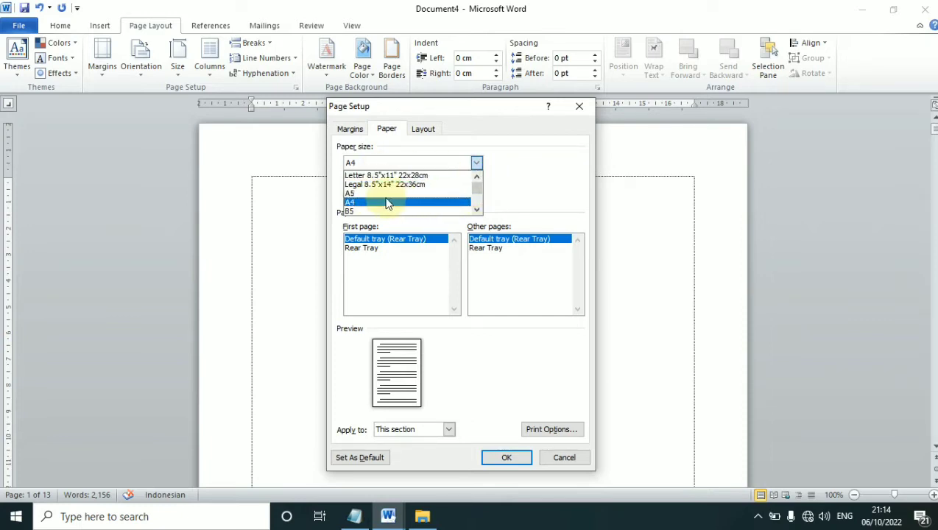
left_click(382, 202)
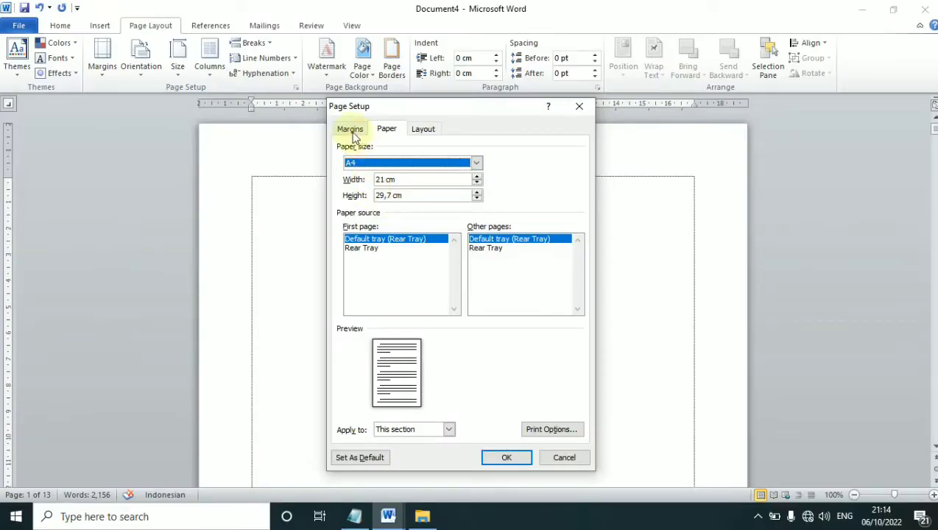
Set the top, bottom, left and right margins to 3 cm and apply them
left_click(352, 130)
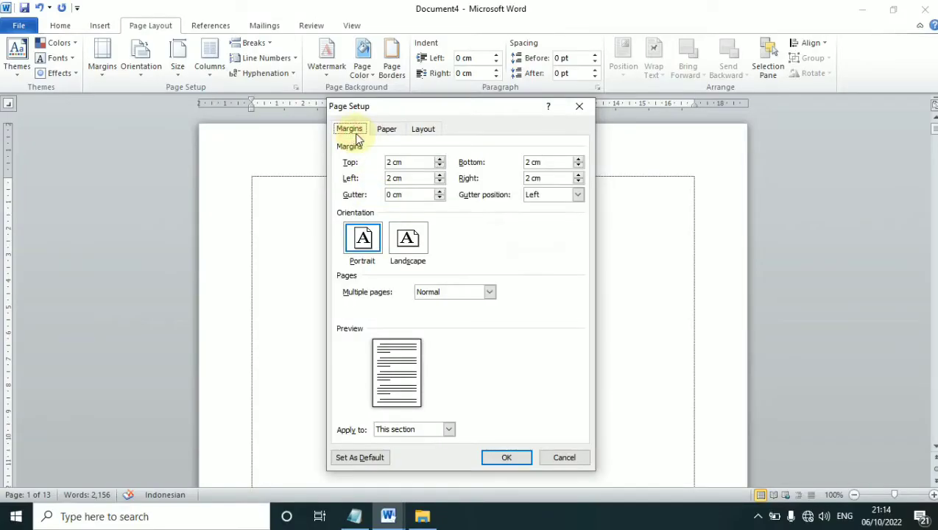
key("Tab")
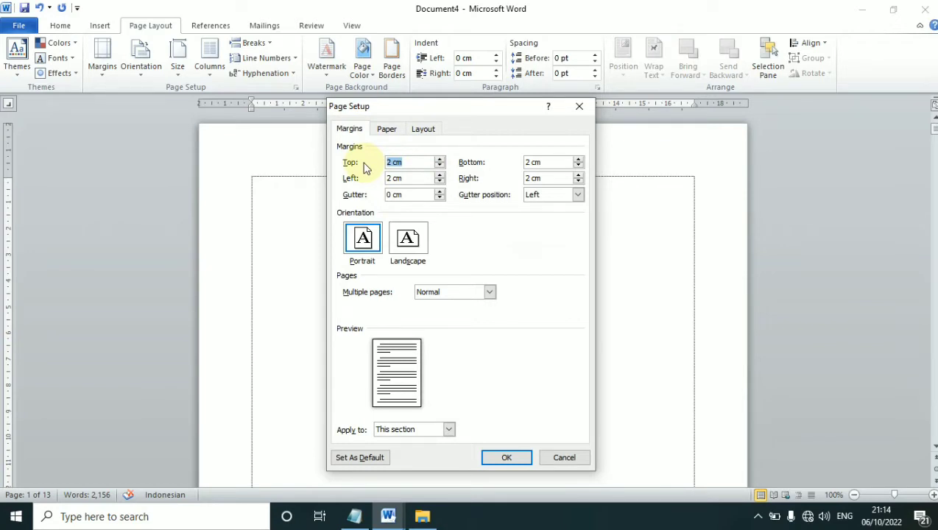
type("3")
key("Tab")
type("3")
key("Tab")
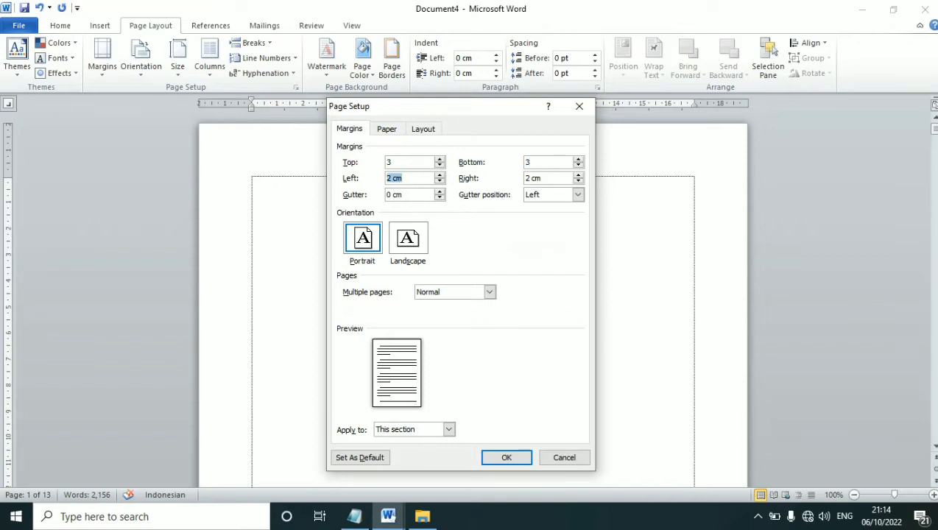
key("Tab")
type("3")
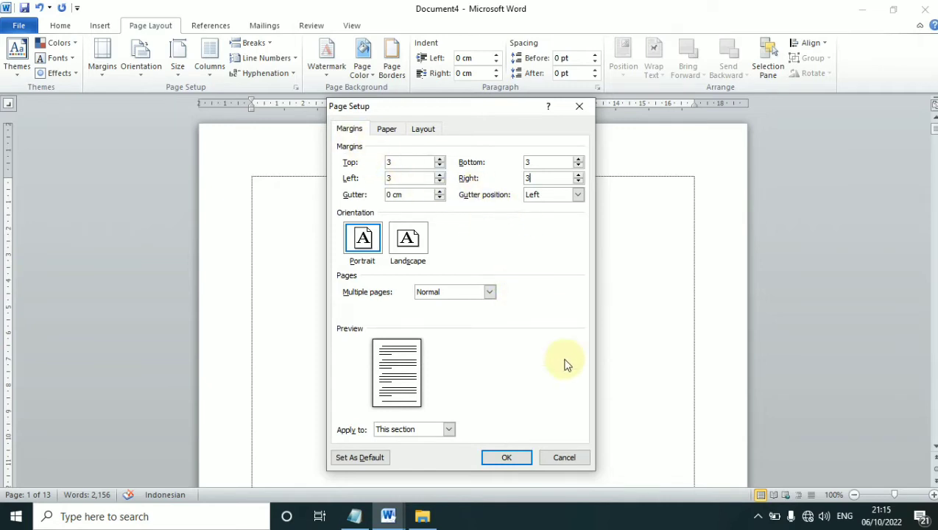
left_click(506, 457)
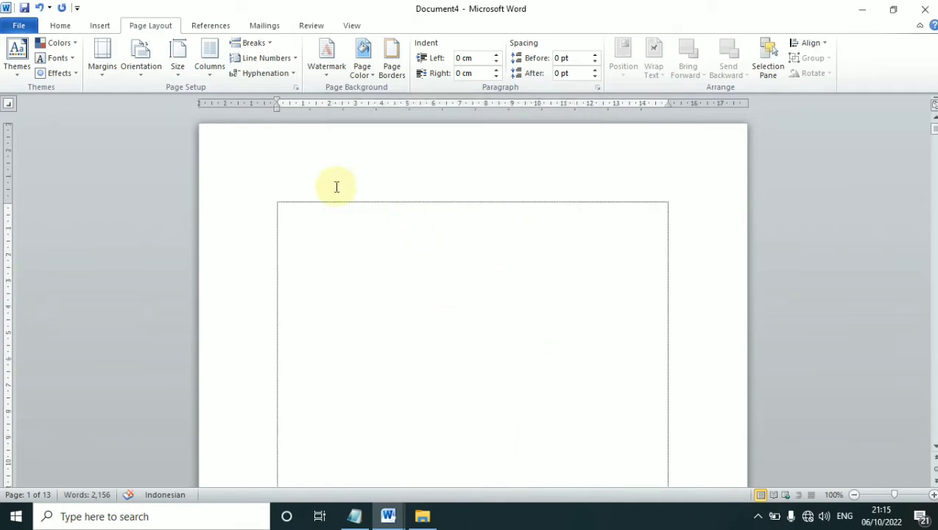
Centre the first line and type MAKALAH and PENDIDIKAN KEWARGANEGARAAN, fixing the misspelling
left_click(59, 23)
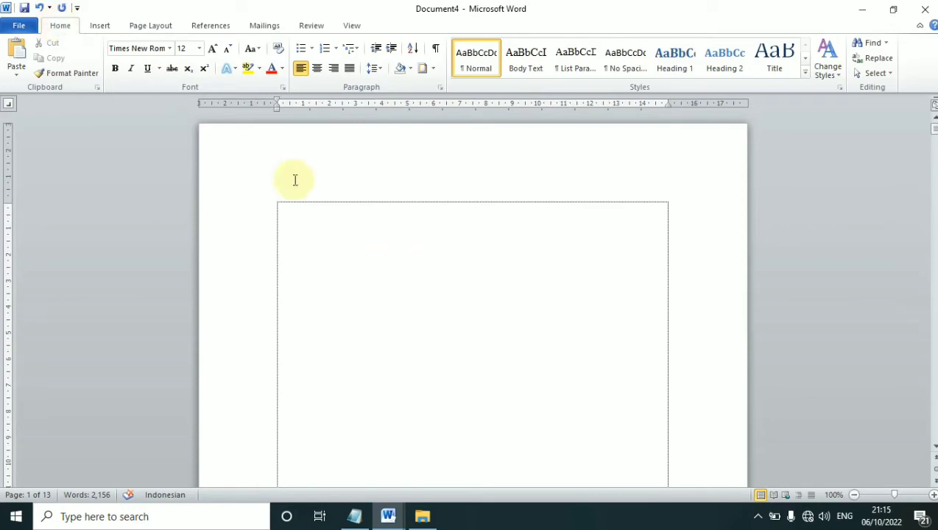
left_click(317, 68)
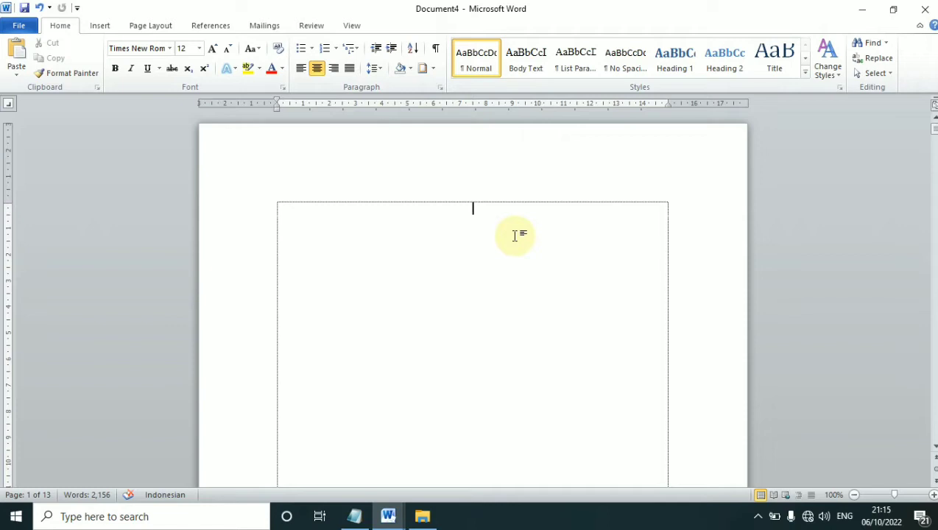
type("MAKALAH")
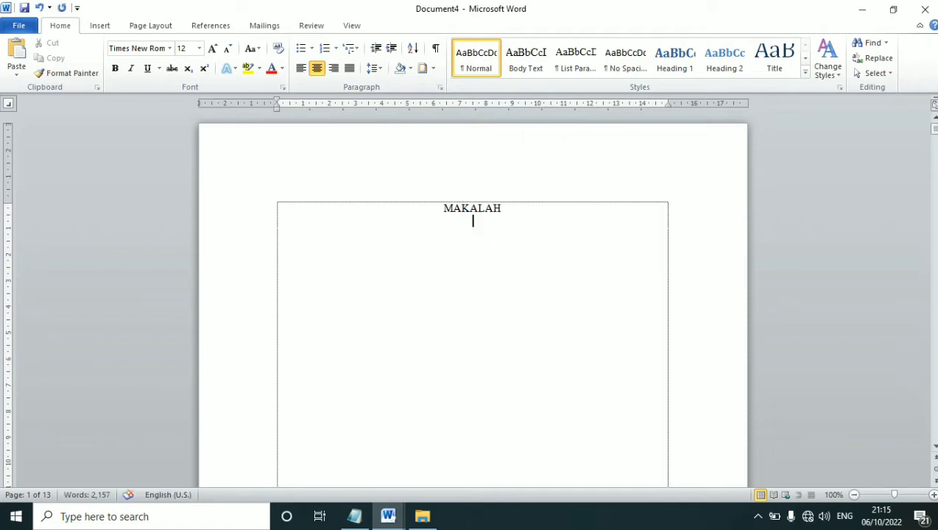
type("PENDIDIKAN KEWARGANEGARAAN")
key("Return")
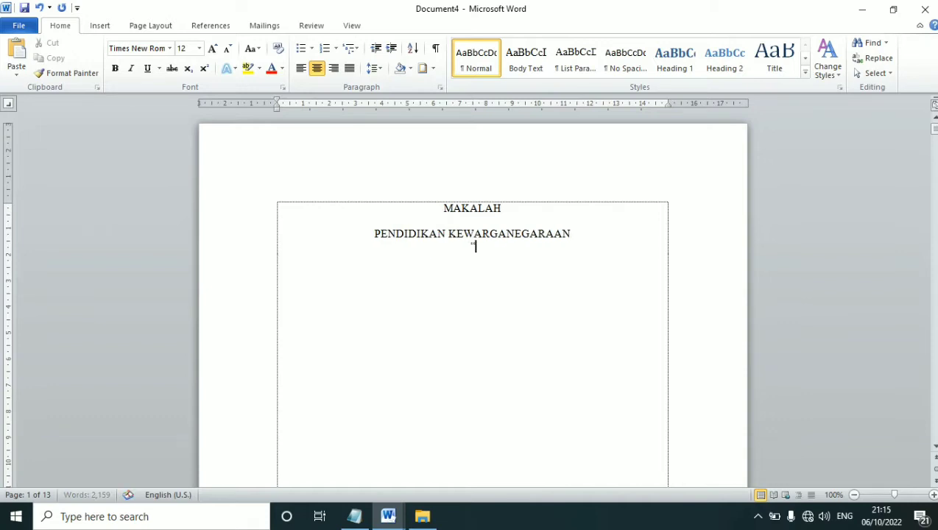
Add the theme line ending REPUBLIK INDONESIA after a blank line and select the title block
type("\"PERANAN MASYARAKAT DALAM MEN")
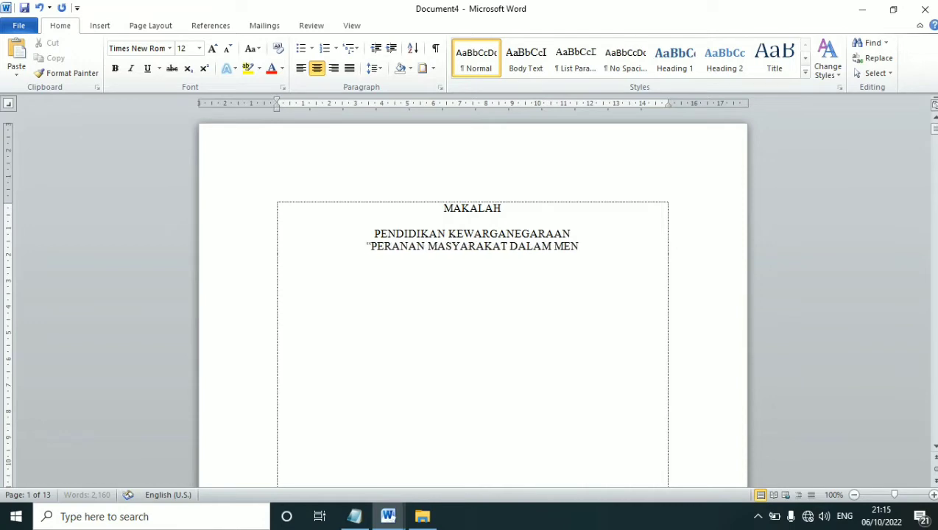
type("CITAI NEGARA KESATU")
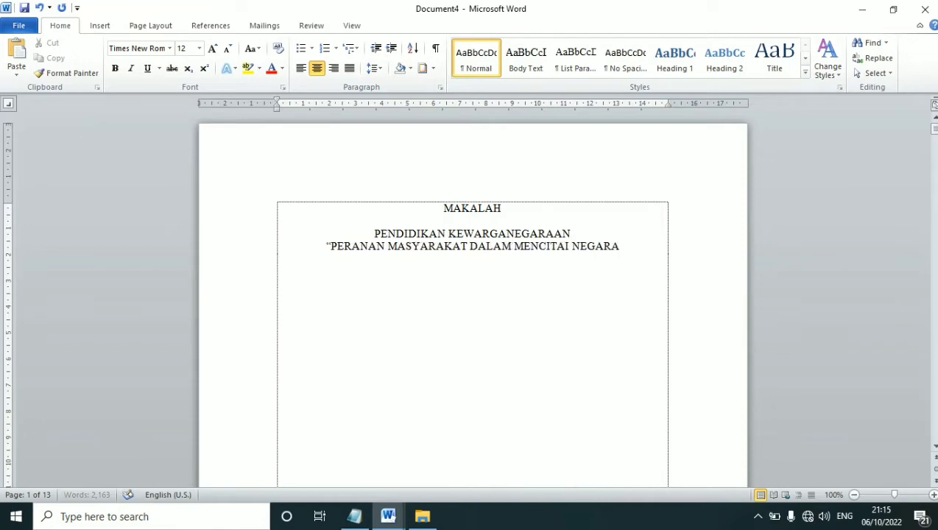
type("AN REPUBLIK INDO")
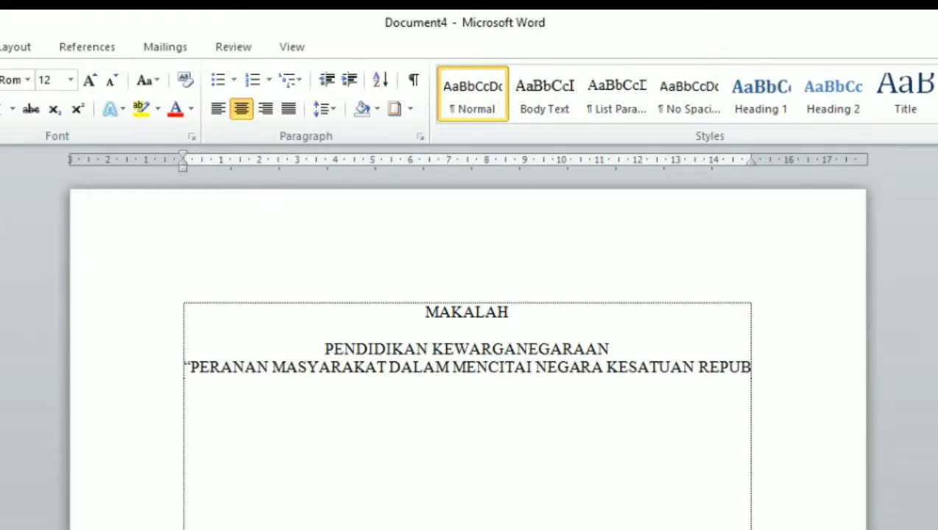
type("NESIA")
left_click(610, 348)
key("Return")
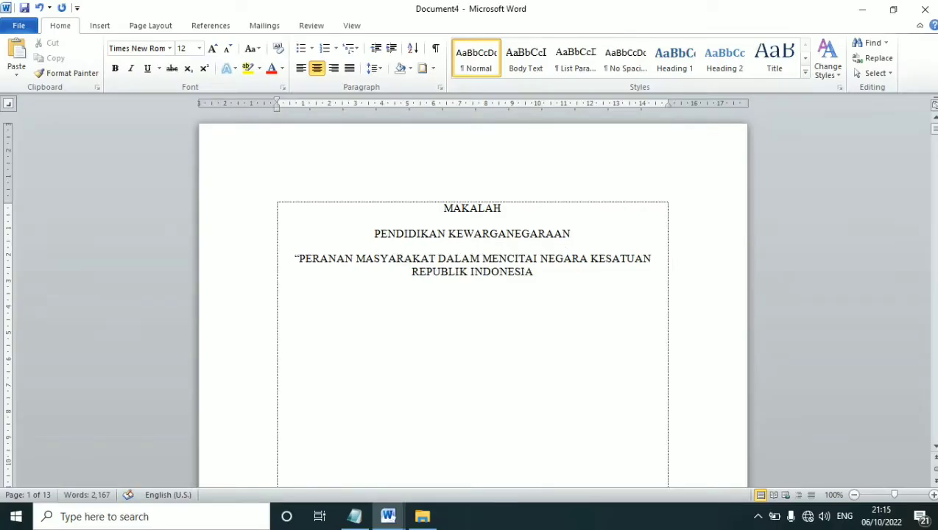
left_click_drag(549, 268, 372, 207)
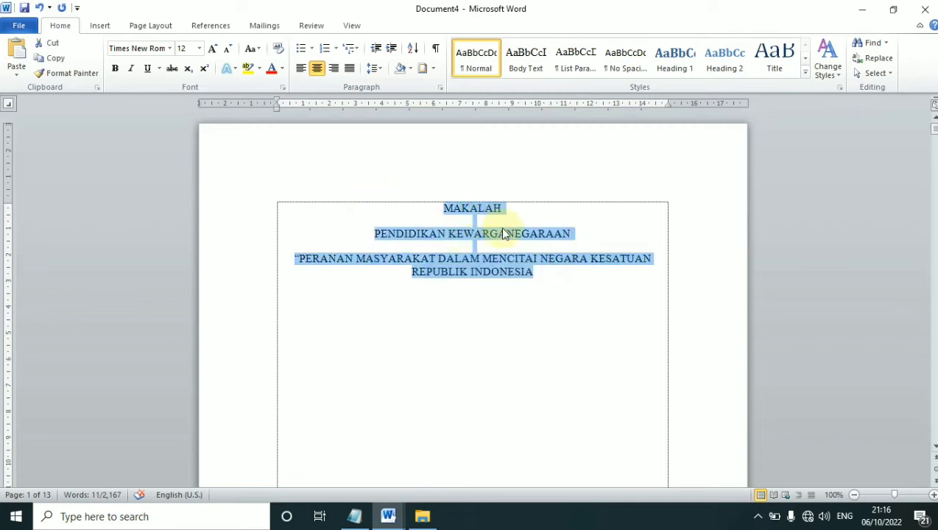
Bold the title and type DISUSUN OLEH on a new line below it
left_click(117, 70)
left_click(552, 274)
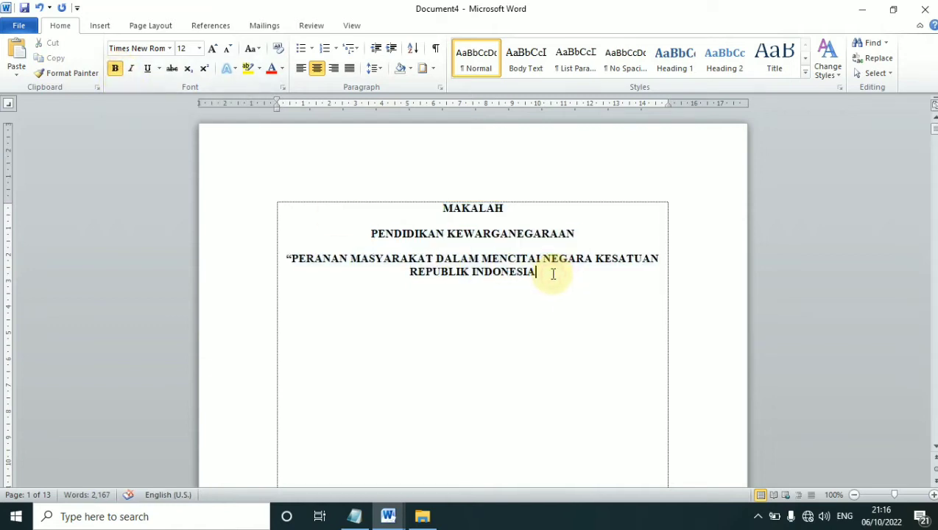
key("Return")
type("DISUSUN OLEH")
Break DISUSUN into one letter per line above OLEH
key("Left")
key("Left")
key("Left")
key("Left")
key("Left")
key("Left")
key("Left")
key("Left")
key("Left")
key("Left")
key("Left")
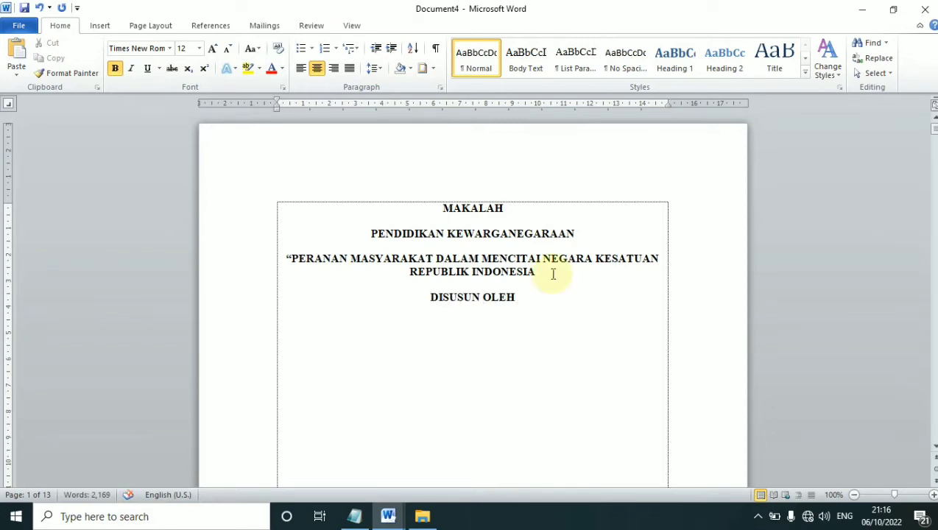
key("Return")
key("Right")
key("Return")
key("Right")
key("Return")
key("Right")
key("Return")
key("Right")
key("Return")
key("Right")
key("Return")
key("Right")
key("Return")
key("Return")
key("Up")
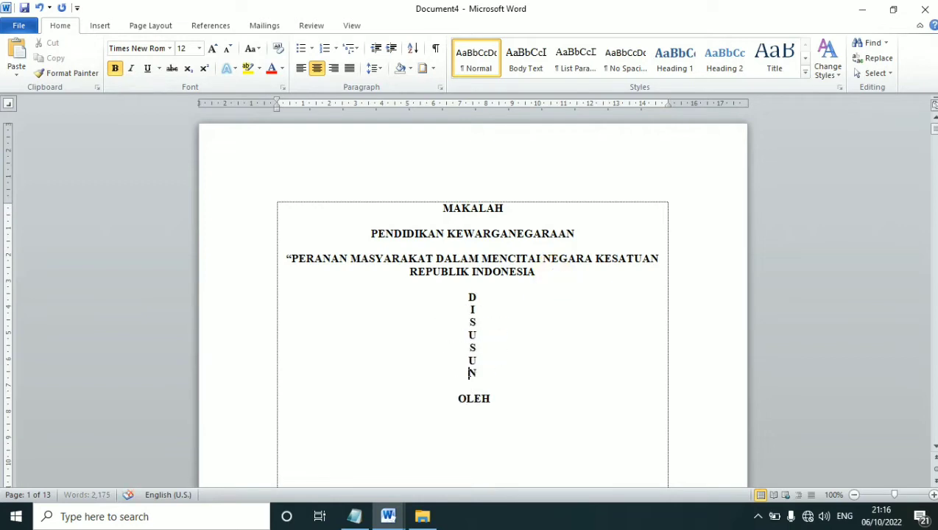
Italicize the vertical DISUSUN letters and add a colon after OLEH
left_click_drag(488, 371, 443, 295)
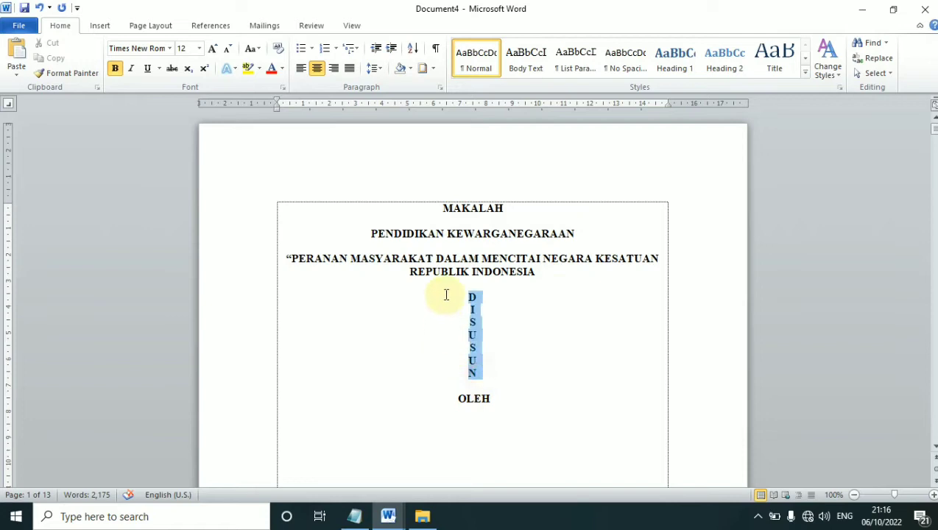
left_click(130, 69)
left_click(446, 337)
left_click_drag(505, 376, 462, 278)
left_click(517, 397)
type(":")
left_click(509, 400)
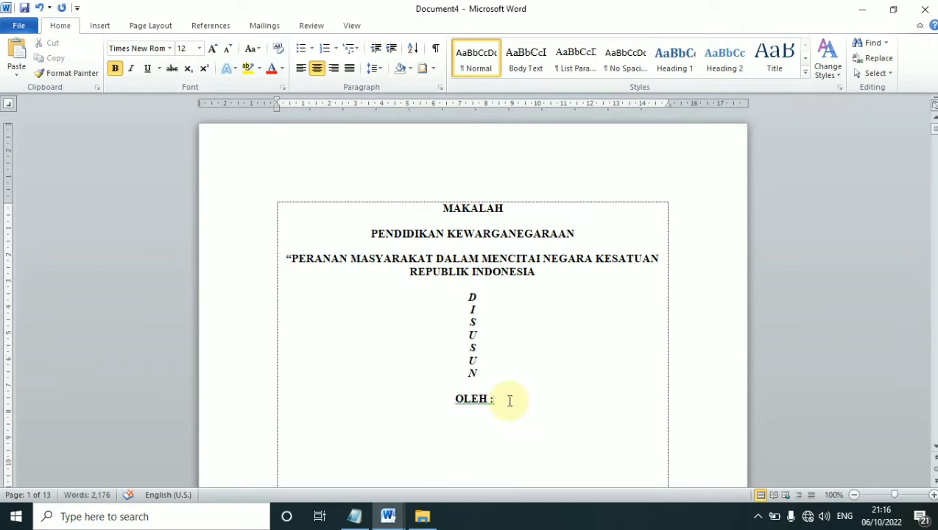
Type justified NAMA, NPM, KELAS and BIDANG STUDI lines under OLEH :
key("Return")
key("BackSpace")
key("ctrl+j")
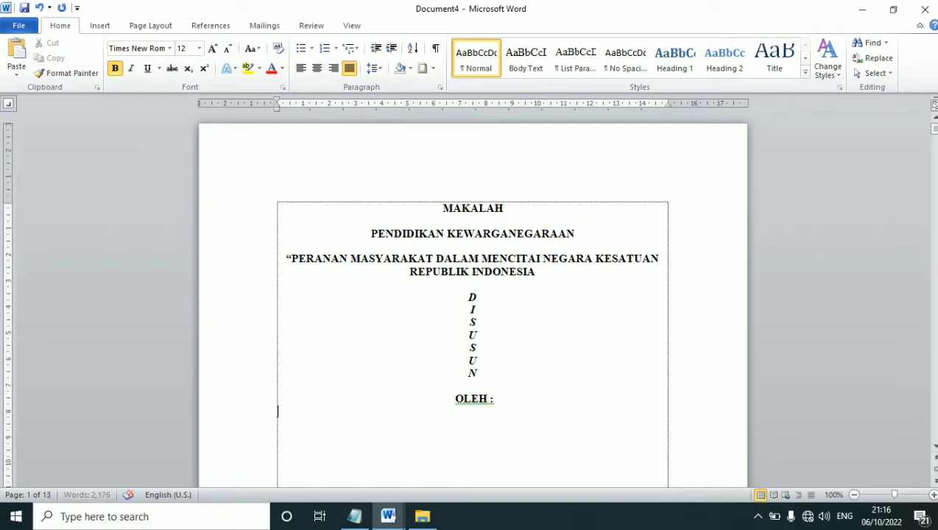
type("NAMA")
key("Return")
type("NPM")
key("Return")
type("KELAS")
key("Return")
type("BI")
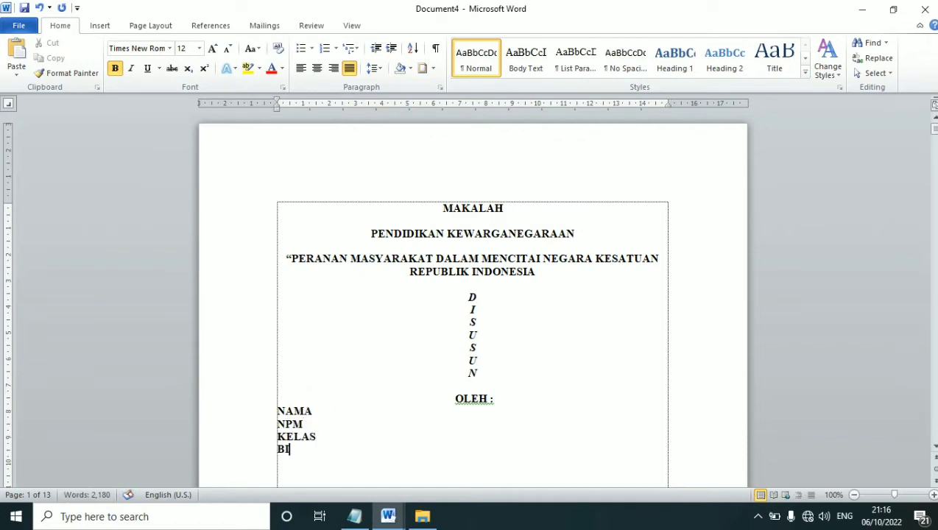
type("DANG STUDI")
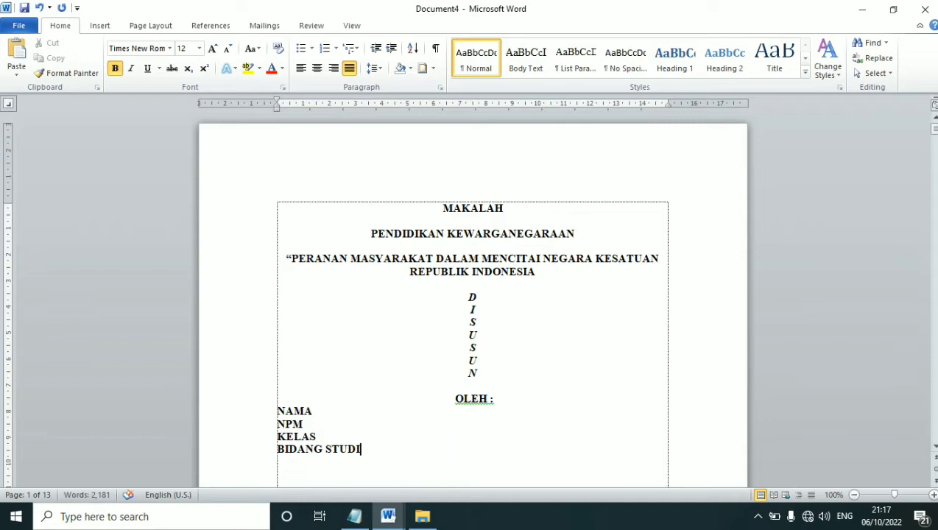
Select the four student-detail lines and indent them toward the page centre
key("shift+Home")
key("shift+Up")
key("shift+Up")
key("shift+Up")
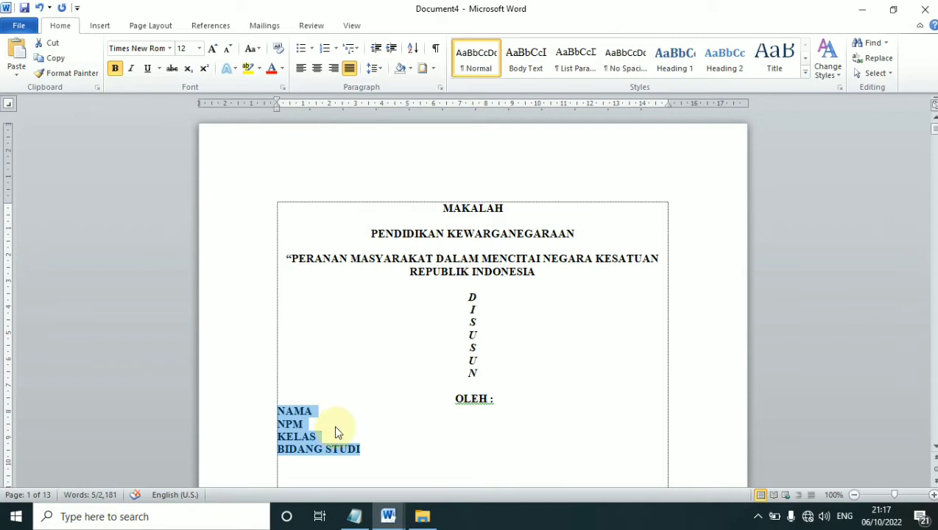
key("Tab")
key("Tab")
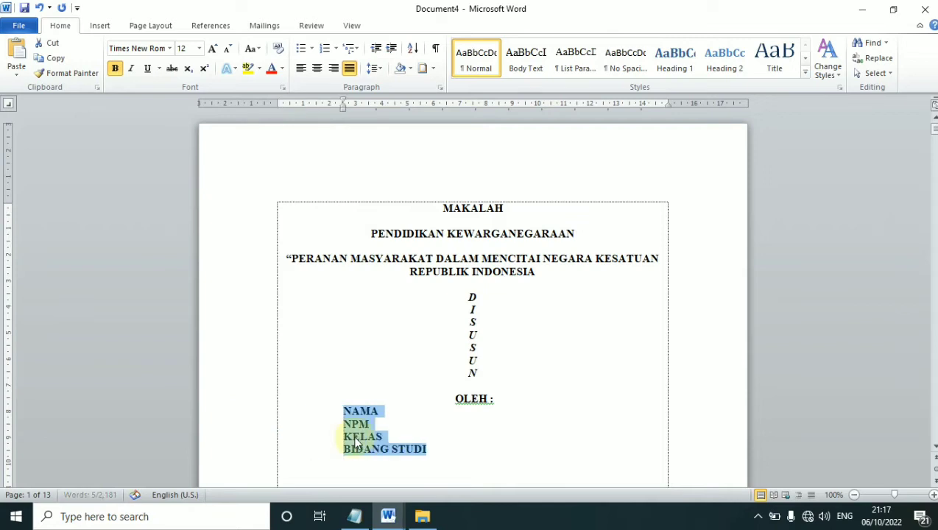
key("Tab")
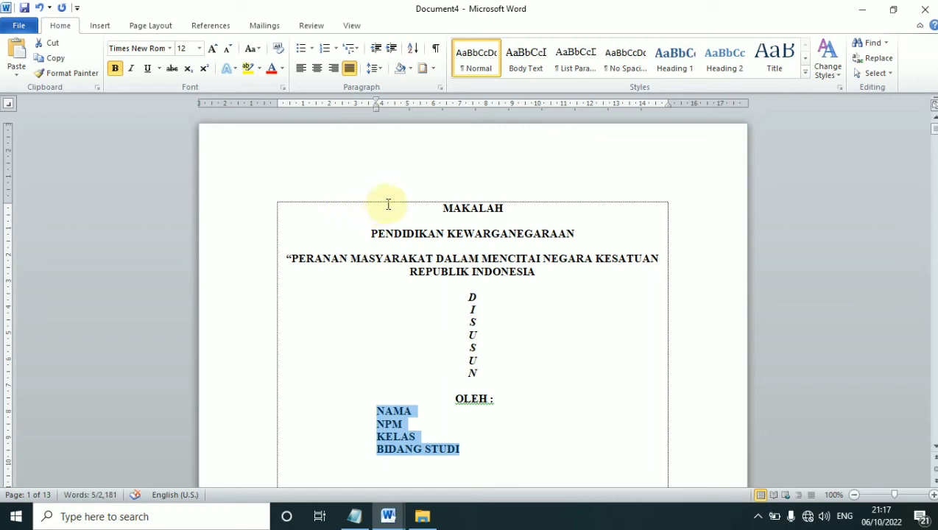
left_click(510, 397)
scroll(492, 400, "down", 2)
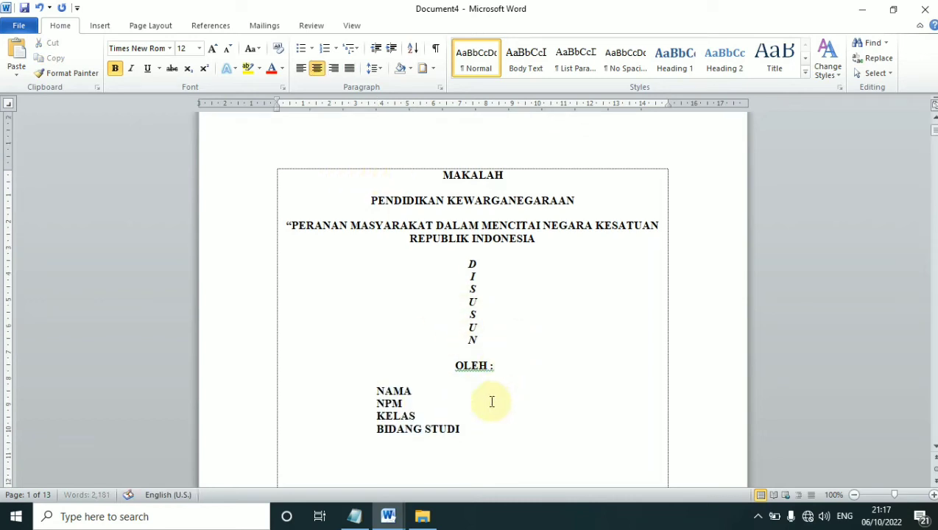
Add a tab-aligned colon after each of NAMA, NPM, KELAS and BIDANG STUDI
left_click(415, 358)
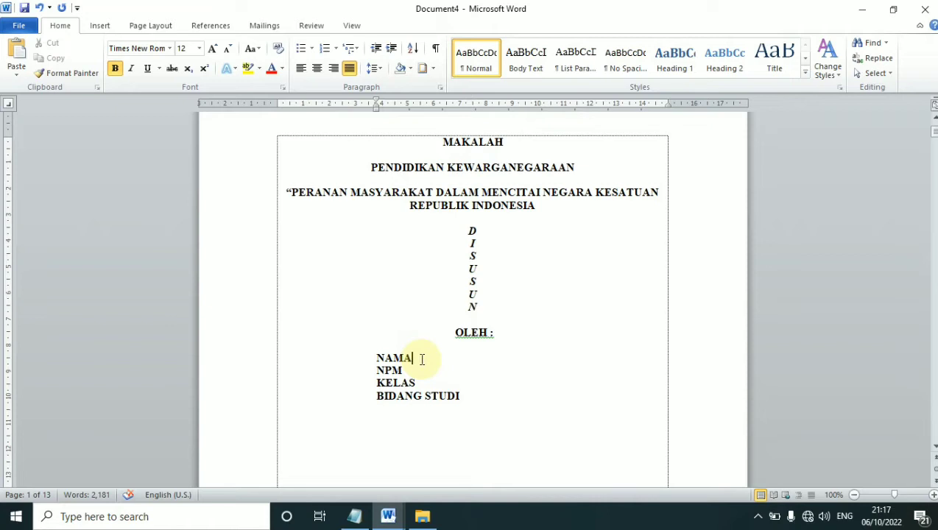
key("Tab")
key("Tab")
type(":")
key("Down")
key("Tab")
key("Tab")
type(":")
key("Down")
key("Tab")
key("Tab")
type(":")
key("Down")
key("Tab")
type(":")
key("Up")
Fill in the student's name, student number, class X and PENDIDIKAN BAHASA INDONESIA
key("Down")
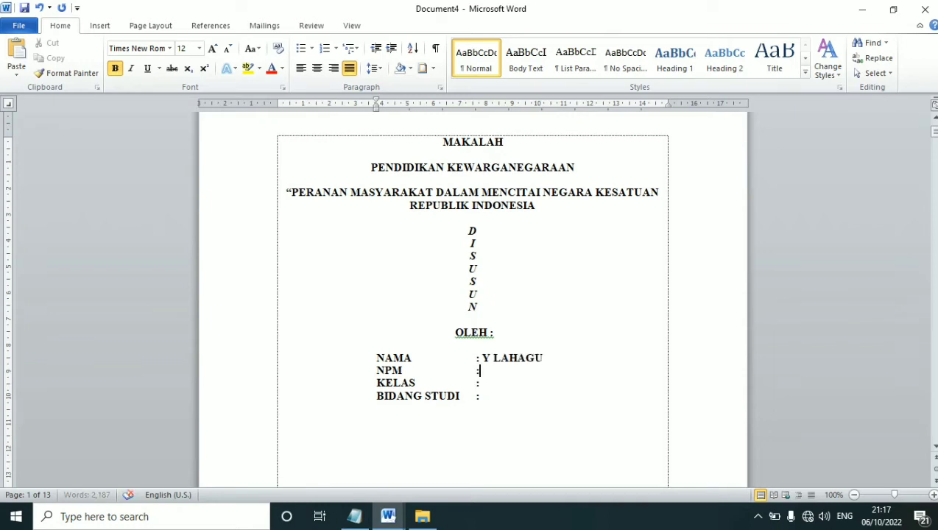
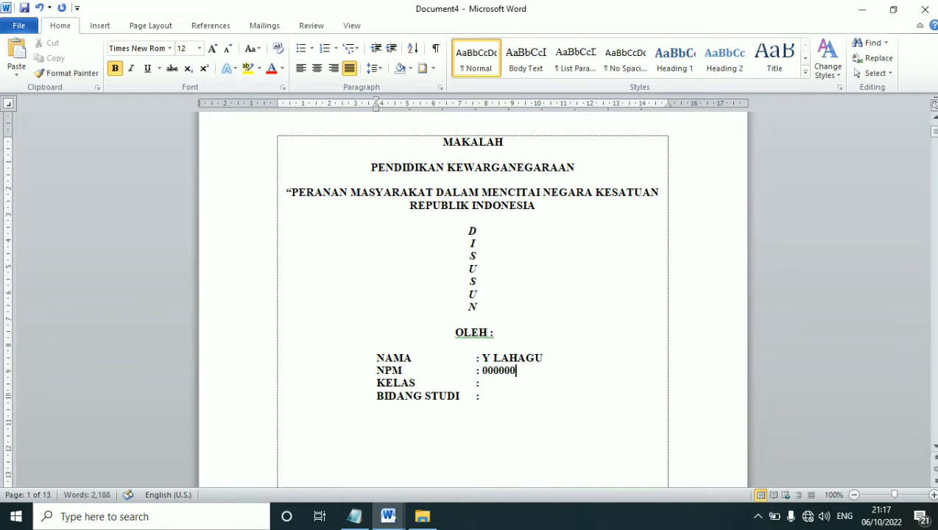
key("Down")
type("X")
key("Down")
type("PENDIDIKAN")
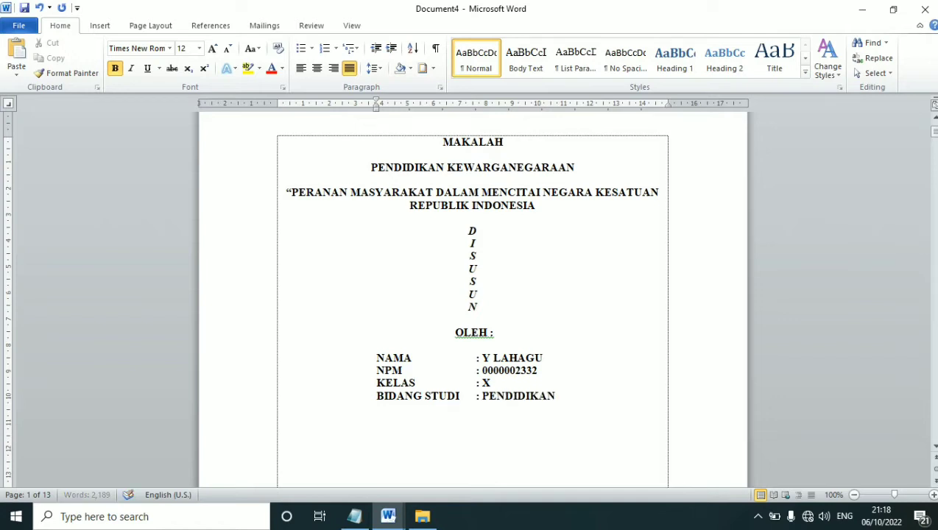
type(" BAHASA INDONESIA")
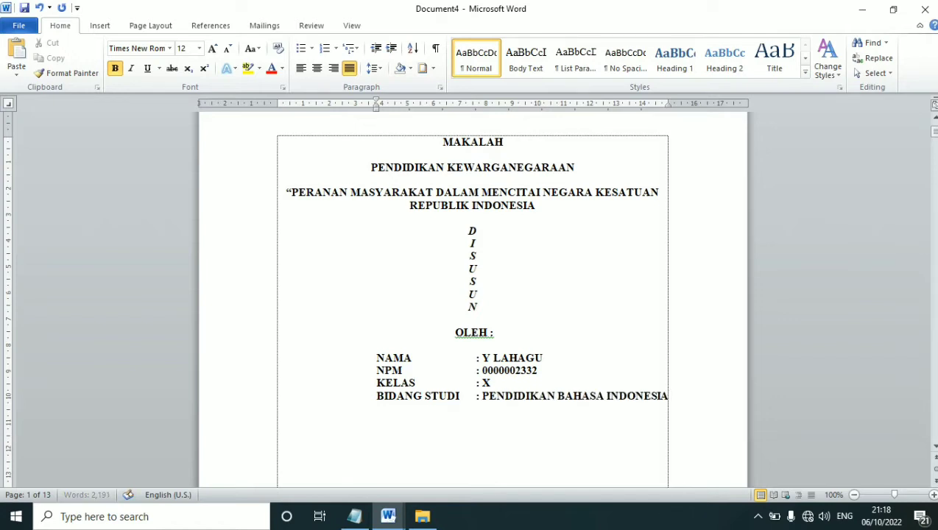
key("Return")
key("BackSpace")
key("Return")
key("Return")
Paste the university logo on the blank line below the student details
left_click(307, 446)
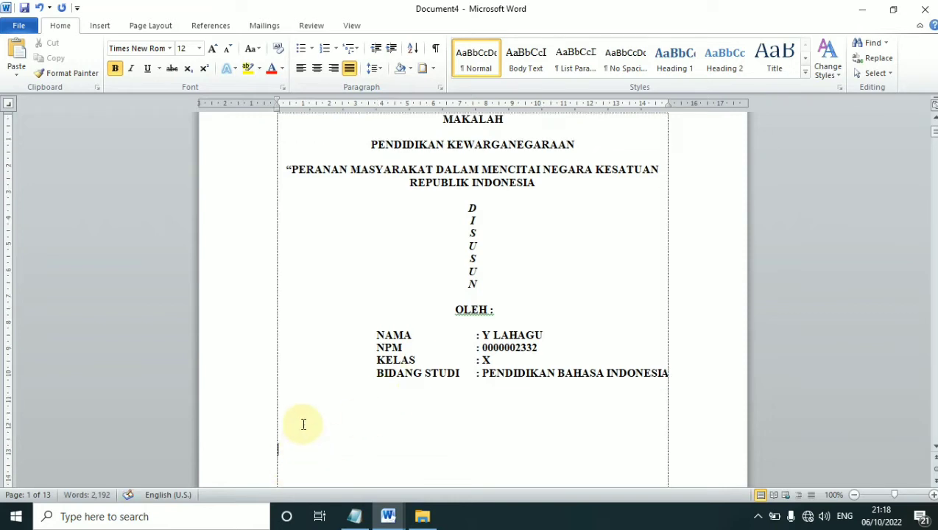
scroll(302, 424, "down", 3)
left_click(290, 349)
left_click(299, 349)
left_click(280, 346)
left_click(335, 358)
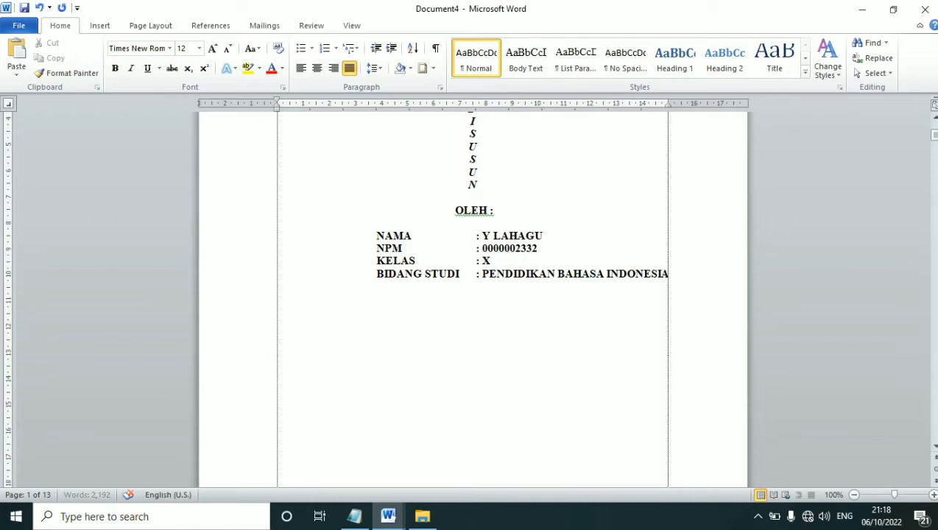
key("ctrl+v")
Centre the logo, make it shorter, and move it up one line
left_click(379, 372)
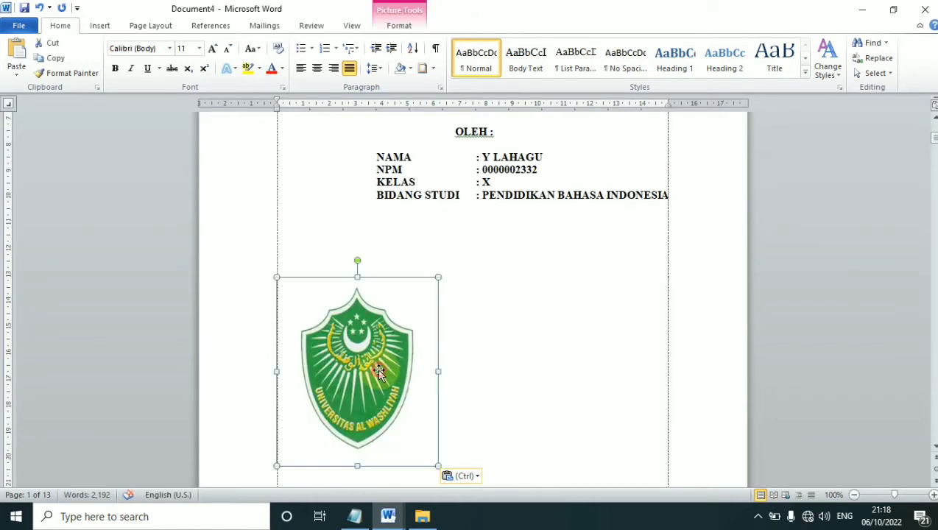
left_click(489, 357)
left_click(352, 368)
right_click(352, 368)
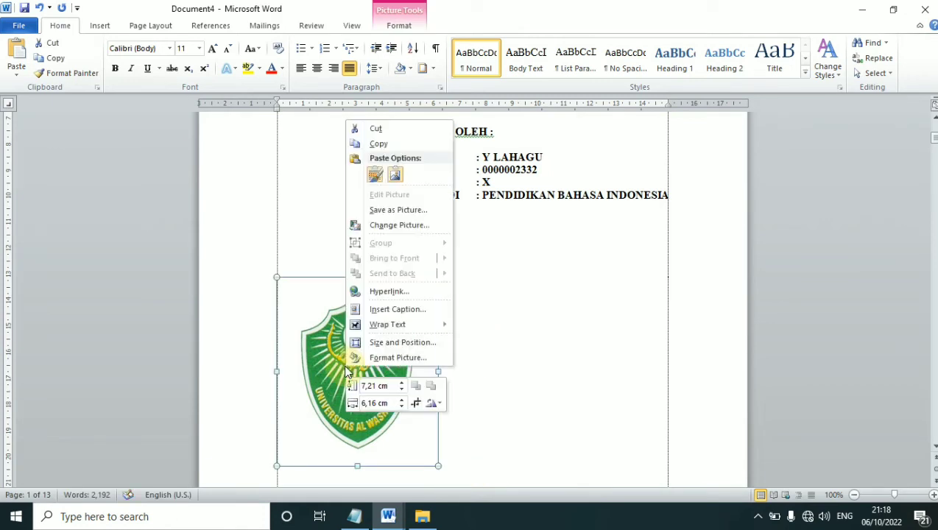
left_click(343, 427)
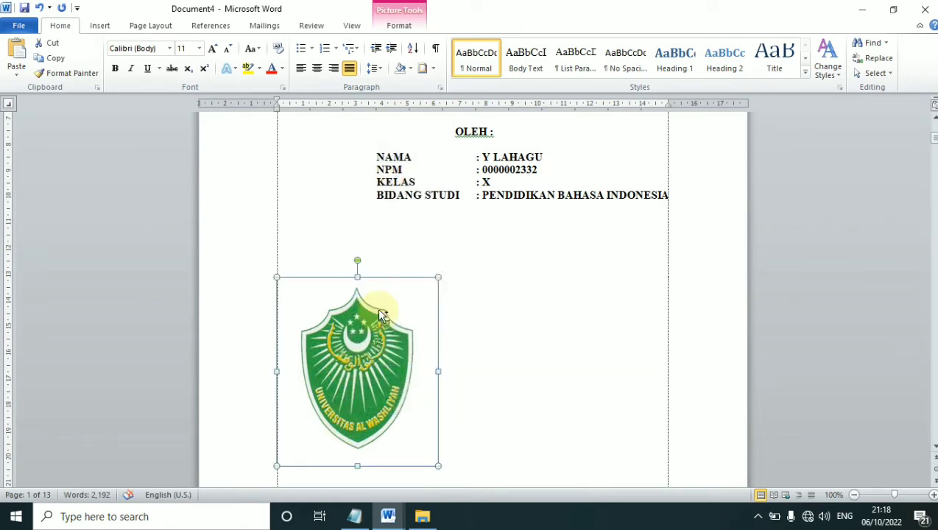
key("ctrl+e")
left_click_drag(472, 465, 480, 433)
left_click_drag(483, 397, 489, 244)
left_click(489, 244)
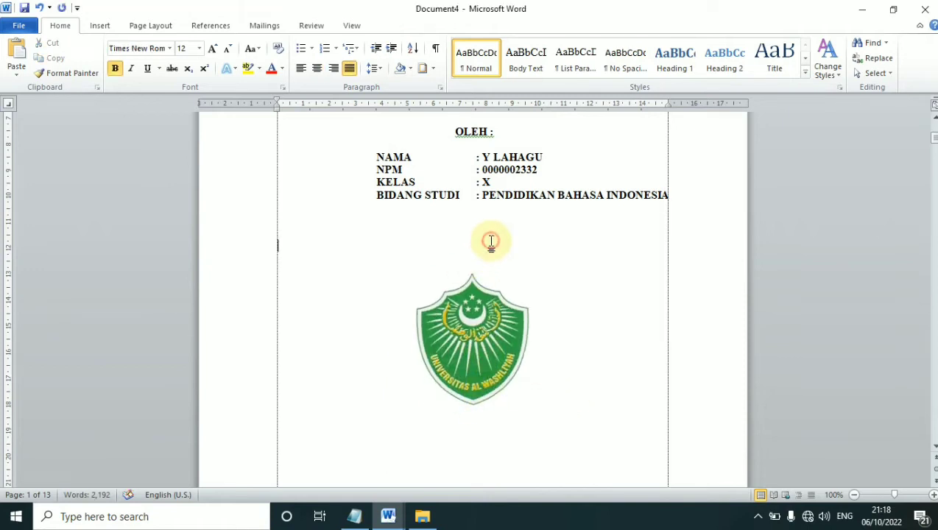
left_click(487, 326)
Type PROGRAM STUDI BAHASA INDONESIA, FAKULTAS KEGURUAN DAN ILMU PENDIDIKAN, UNIVERSITAS AL WASHLIYAH and 2022 below the logo
left_click(525, 381)
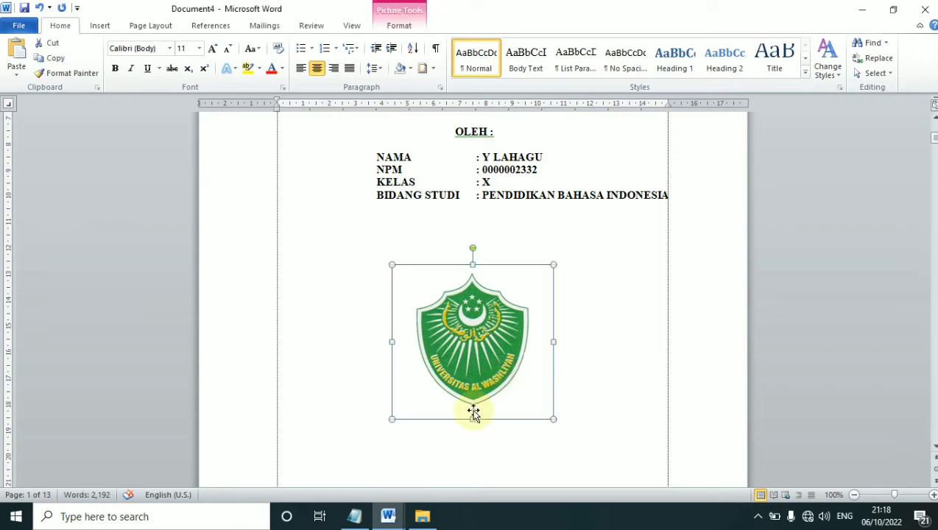
left_click(585, 413)
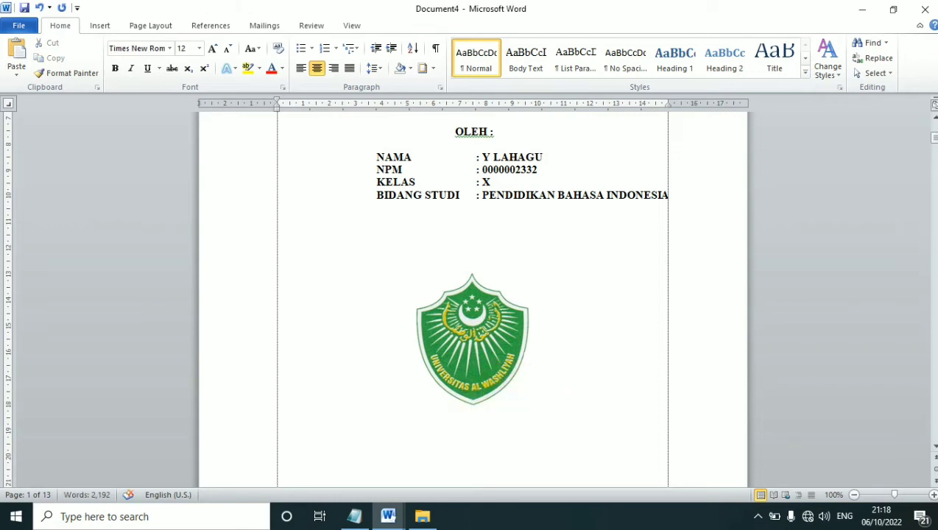
type("PROGRAM ST")
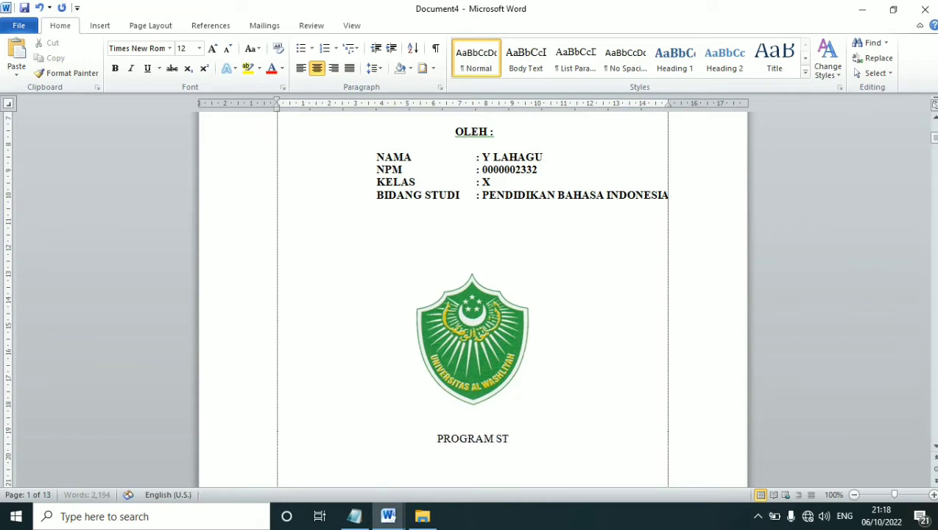
type("UDI B")
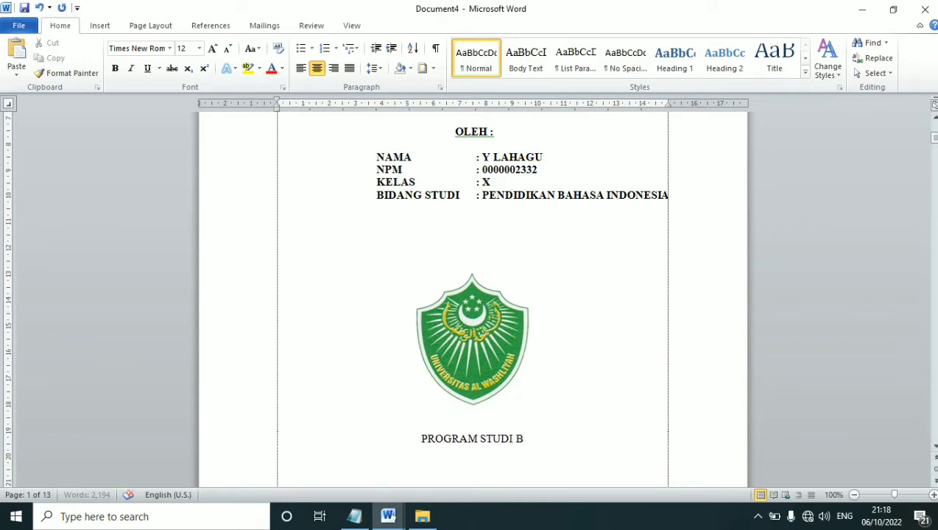
type("AHASA INDONESIA ")
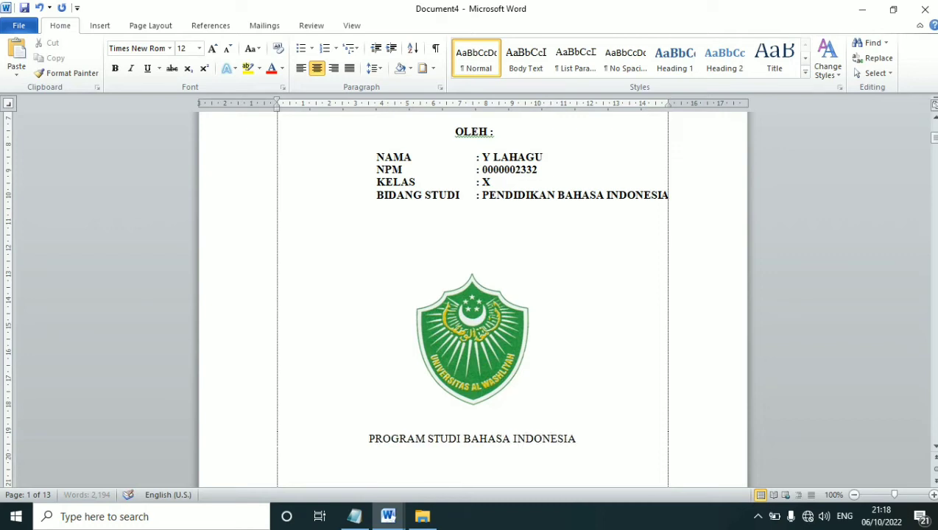
type("FAKULTAS KEGURUAN DAN IL")
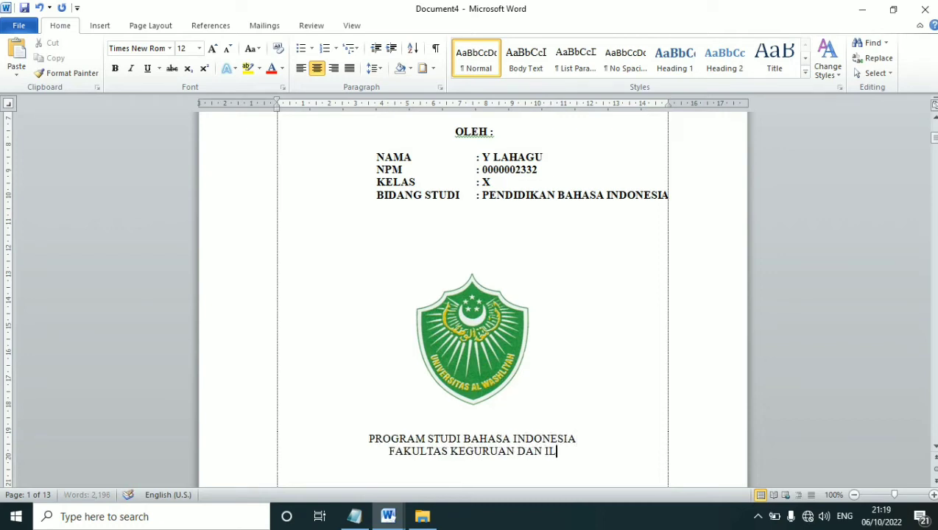
type("MU PENDIDIKAN ")
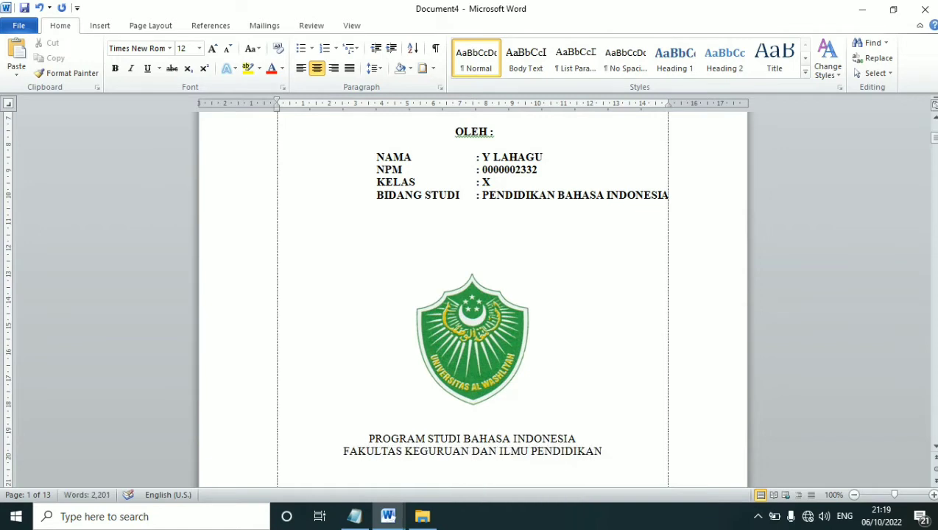
type("UNIVERSITAS AL WASH")
type("LIYAH ")
type("2")
scroll(571, 362, "down", 3)
left_click(464, 399)
left_click(499, 377)
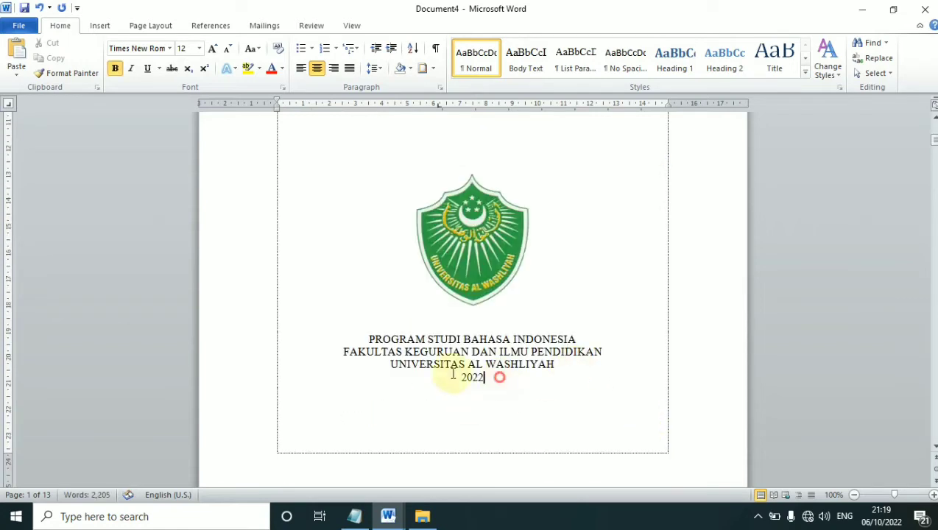
left_click_drag(452, 374, 335, 330)
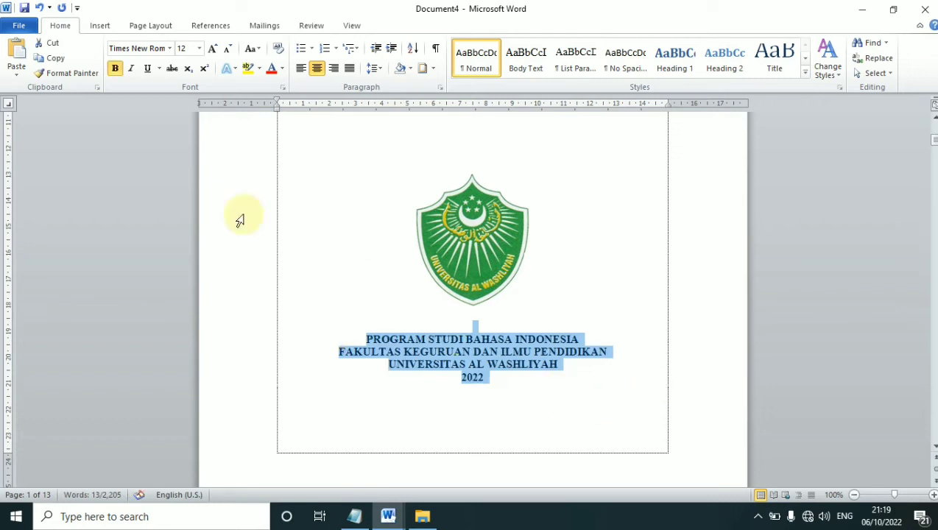
left_click(482, 352)
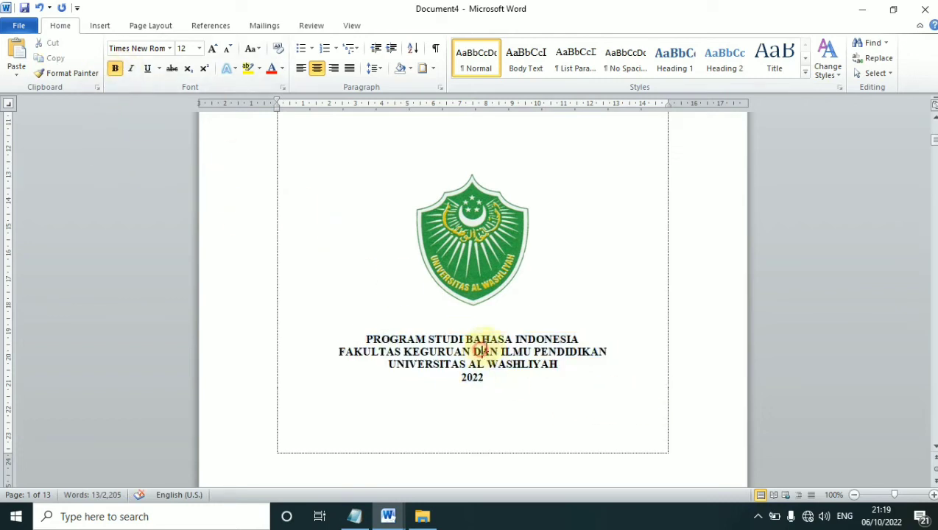
left_click(496, 316)
left_click(576, 305)
key("Return")
key("Return")
key("Return")
scroll(590, 350, "up", 6)
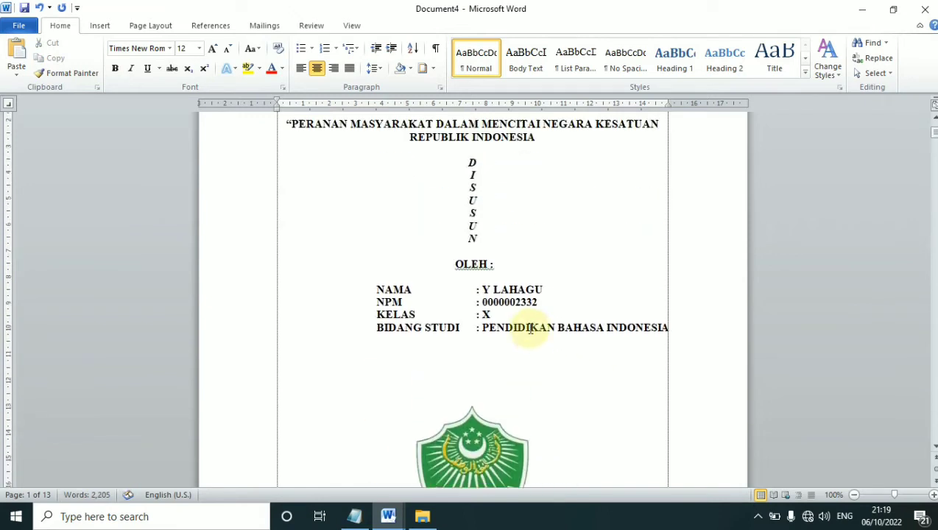
scroll(530, 328, "up", 3)
left_click(527, 322)
left_click(490, 368)
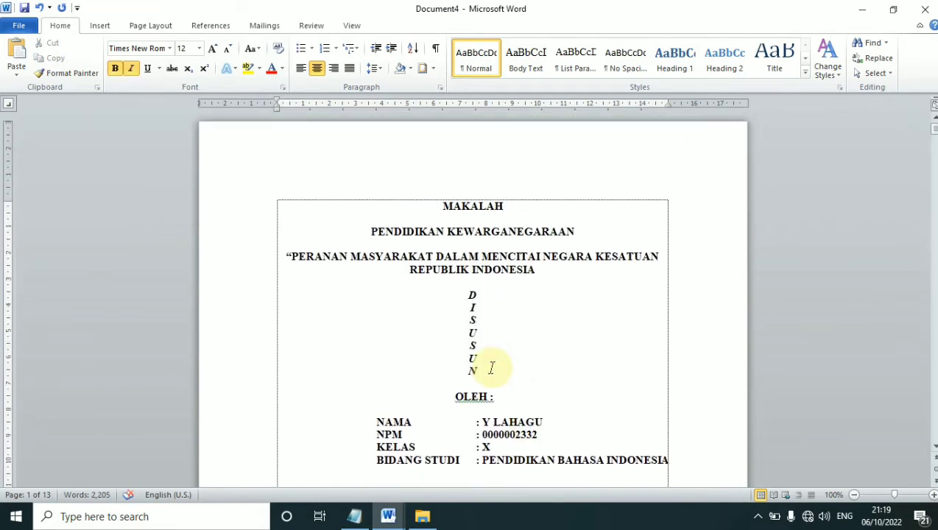
key("Return")
scroll(507, 368, "down", 6)
left_click(471, 253)
scroll(504, 305, "down", 4)
left_click(496, 324)
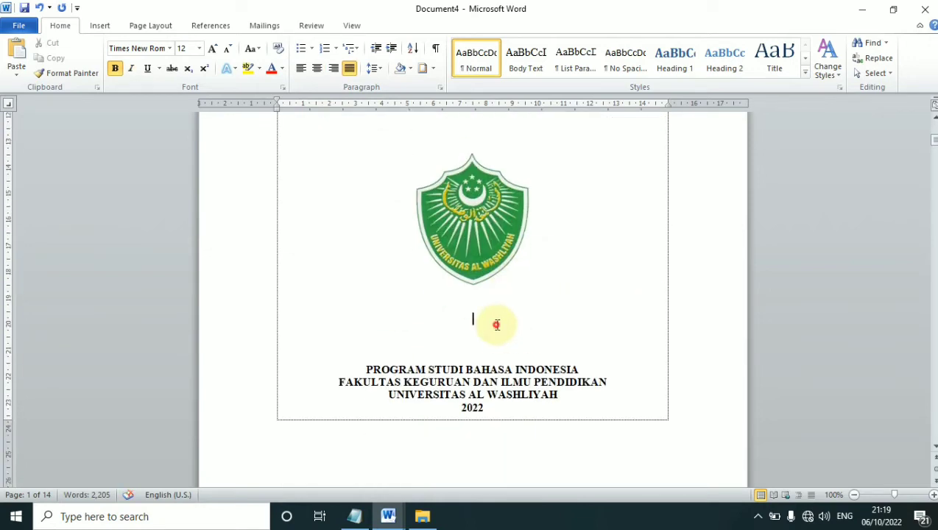
scroll(496, 325, "up", 5)
left_click(496, 298)
left_click(541, 272)
scroll(513, 293, "down", 4)
scroll(529, 301, "down", 6)
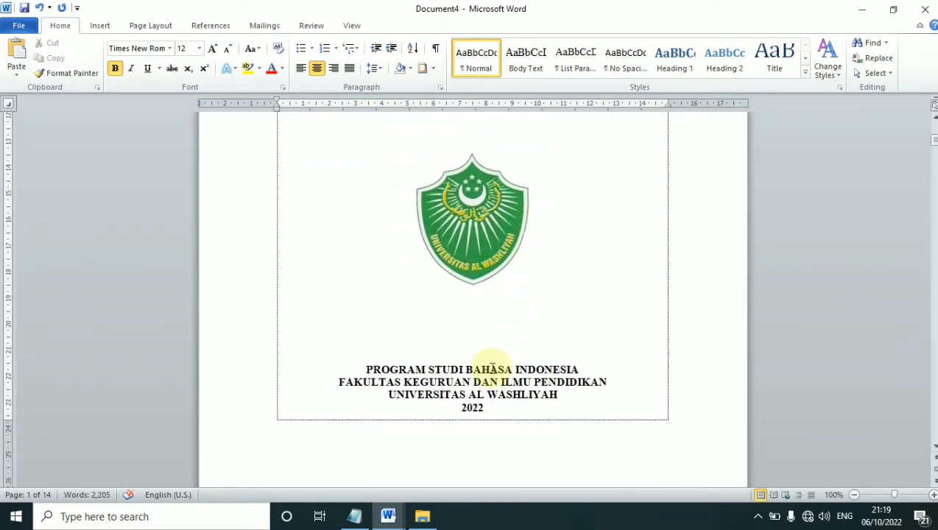
scroll(488, 423, "up", 4)
scroll(490, 324, "down", 3)
scroll(503, 333, "up", 1)
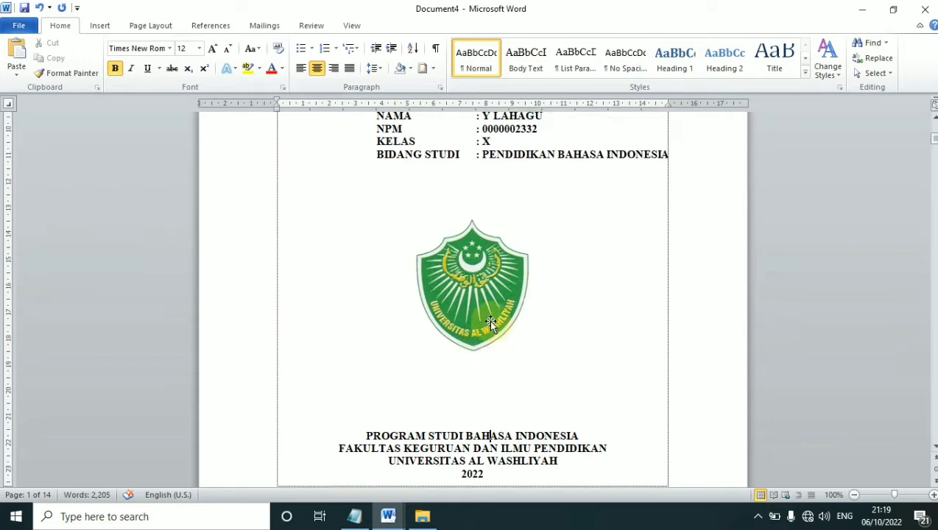
scroll(489, 320, "up", 3)
scroll(486, 346, "down", 2)
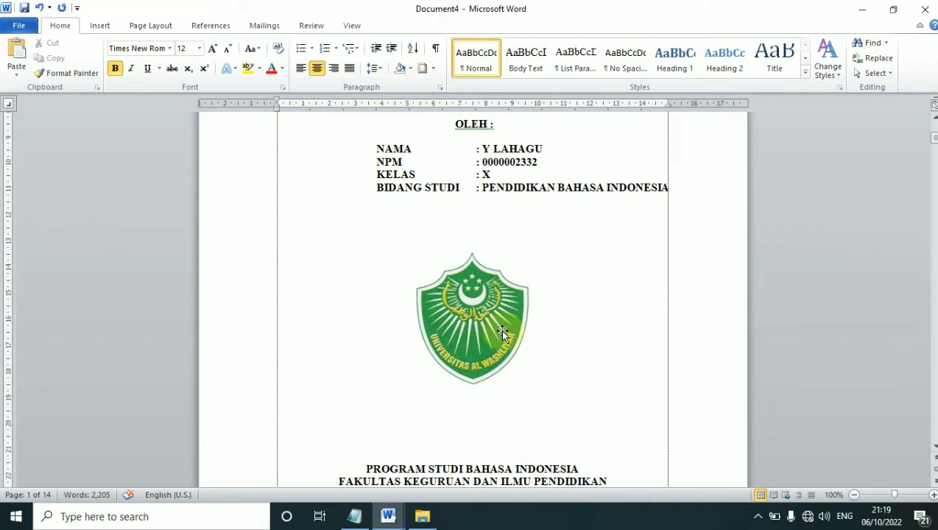
Delete the green logo and insert several blank lines above the footer
left_click(502, 330)
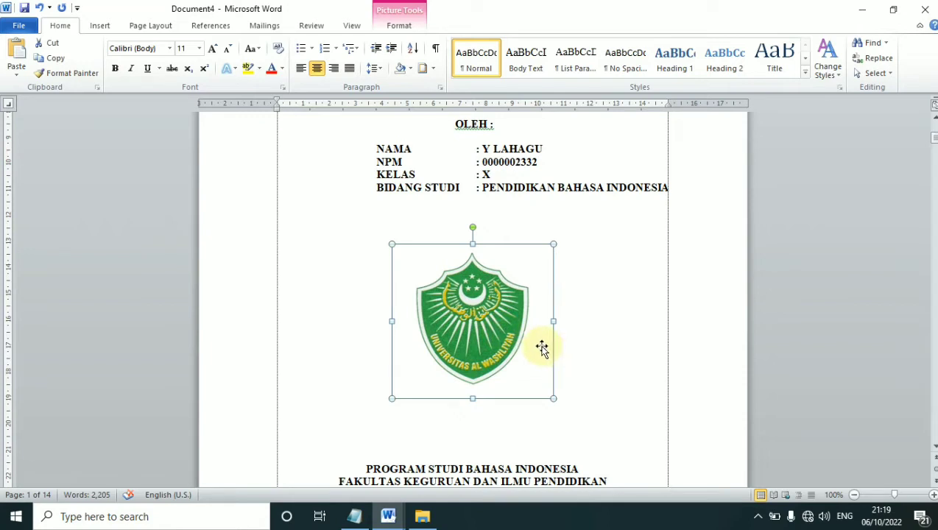
key("Delete")
key("Return")
key("Return")
key("Return")
key("Return")
key("Return")
key("Return")
key("Return")
key("Return")
scroll(558, 317, "down", 5)
key("Return")
key("Return")
key("Return")
key("Return")
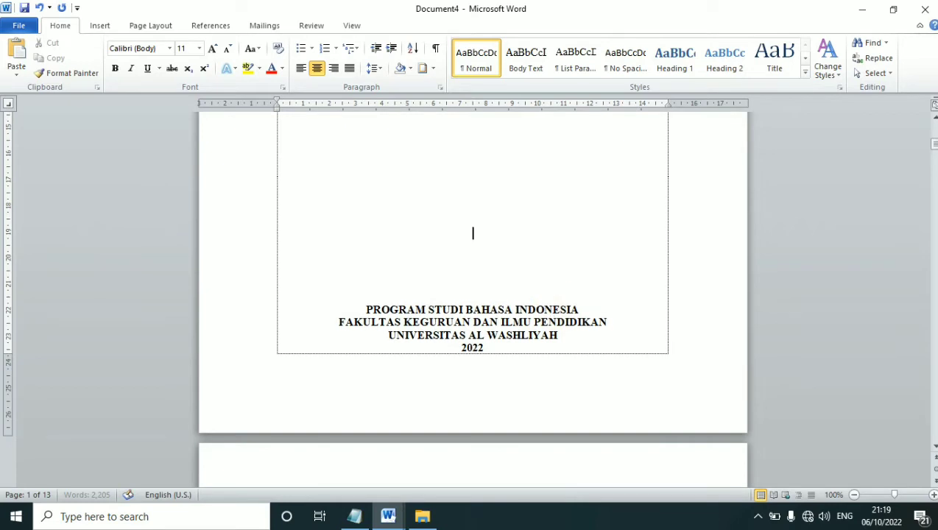
key("Return")
key("Return")
key("Return")
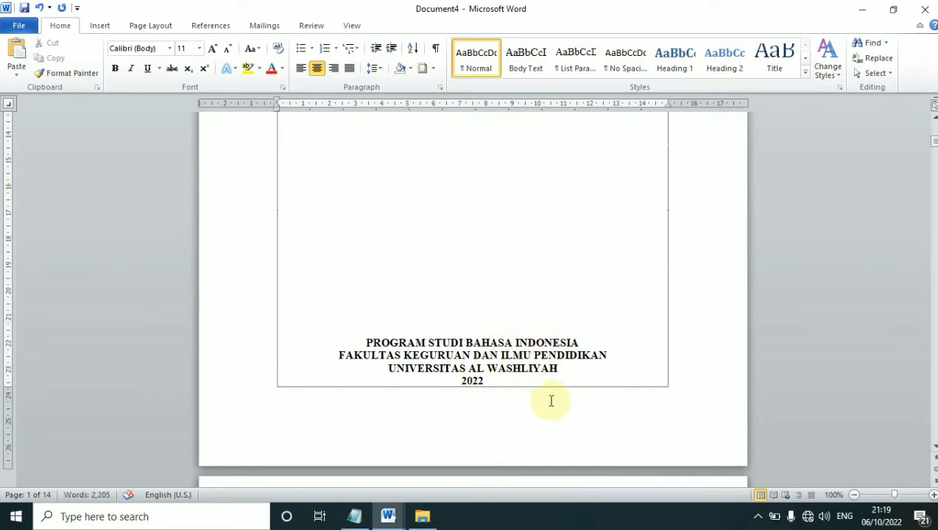
key("Return")
key("Return")
key("Return")
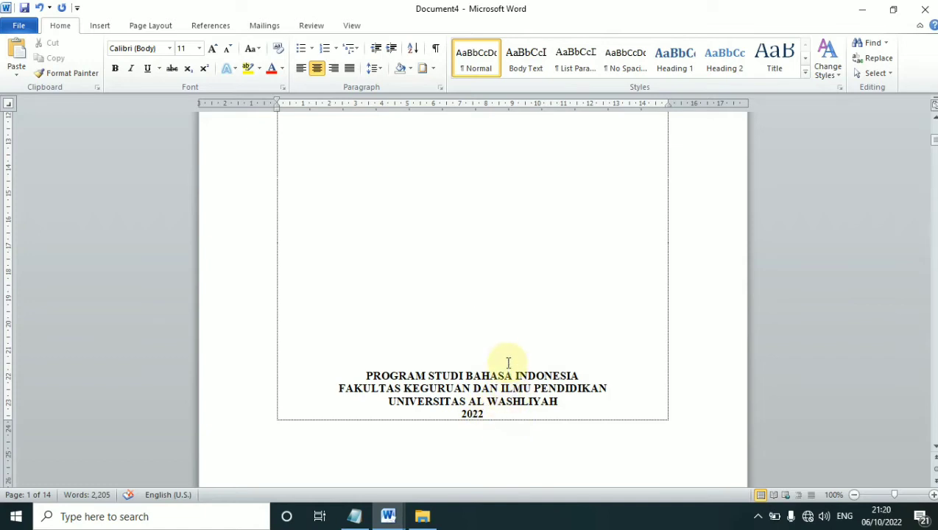
scroll(512, 341, "up", 2)
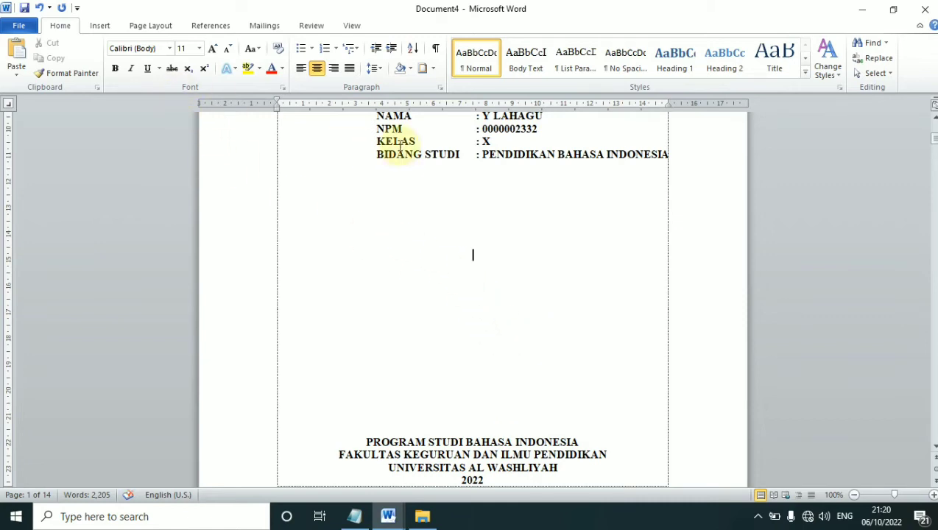
Draw a straight vertical line below the student details and nudge it to centre
left_click(101, 27)
left_click(209, 74)
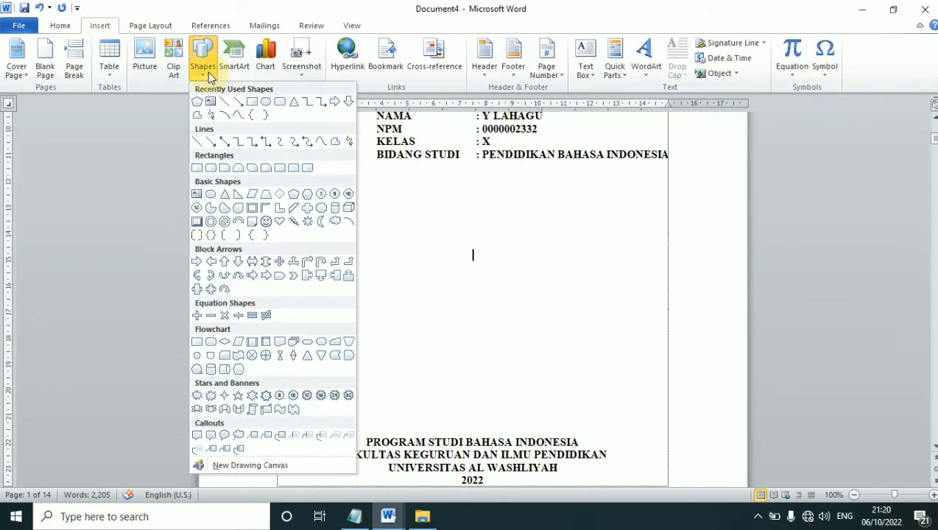
left_click(197, 142)
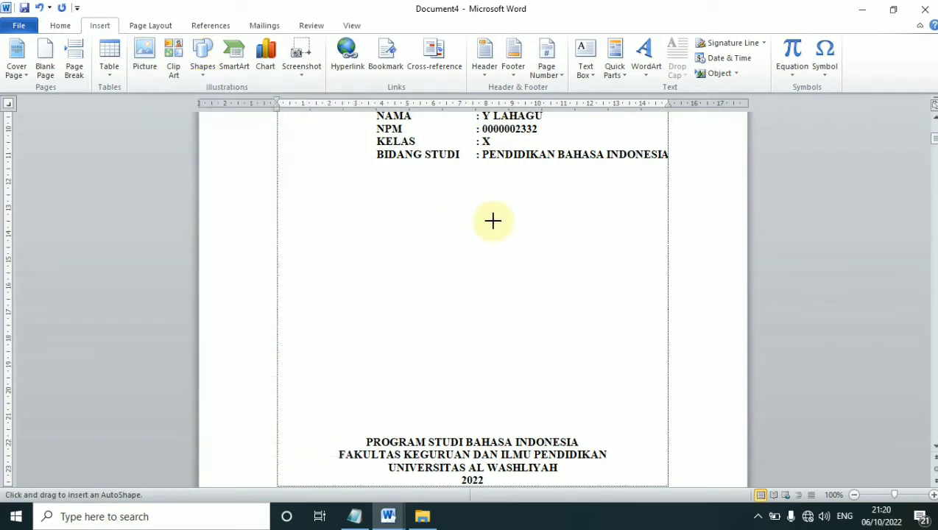
left_click_drag(473, 222, 473, 363)
key("Right")
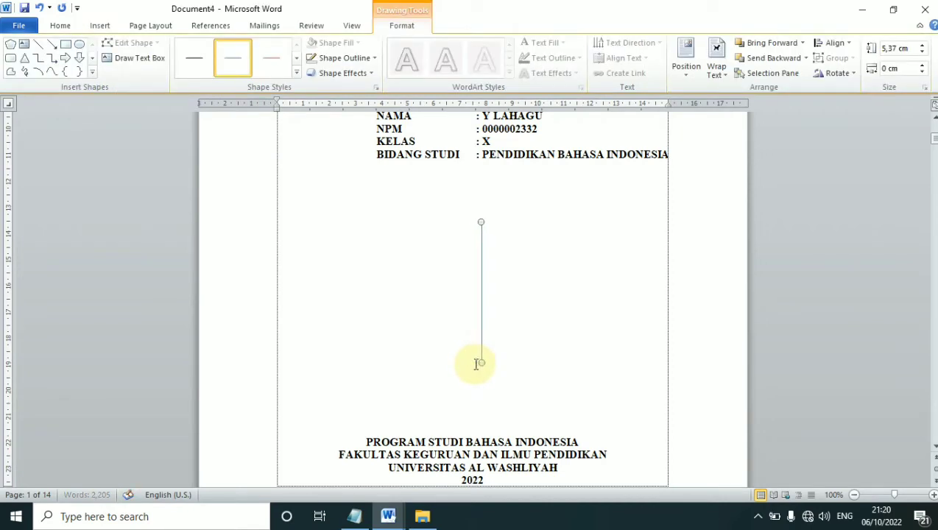
key("Left")
key("Left")
key("Left")
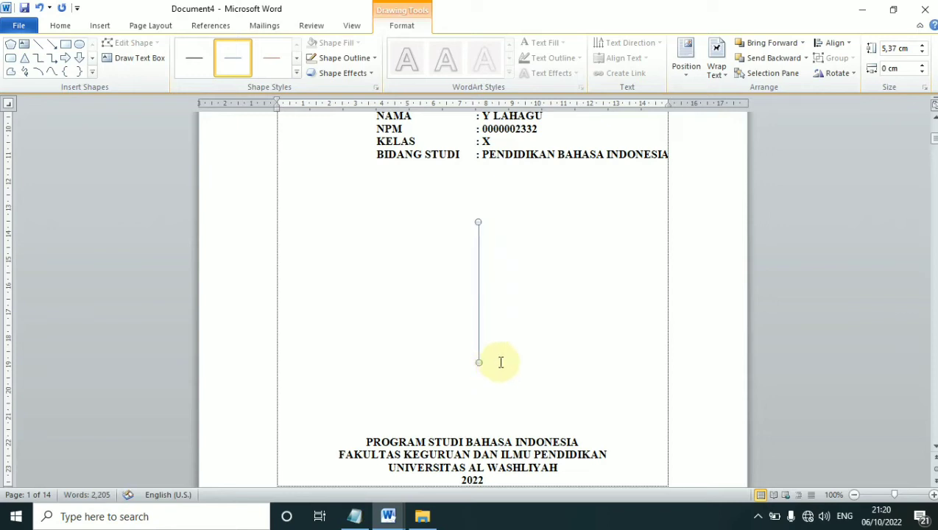
key("Right")
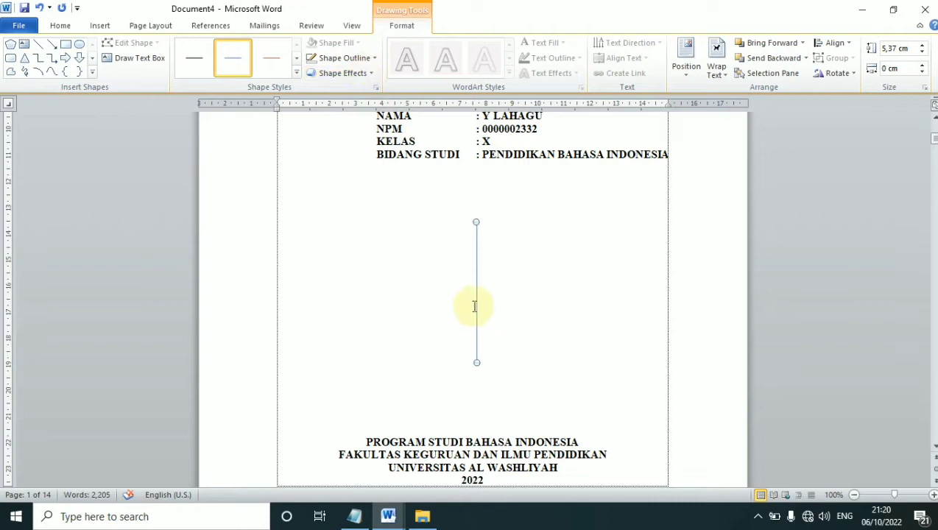
Give the vertical line a black 6 pt outline and nudge it slightly right
left_click(374, 59)
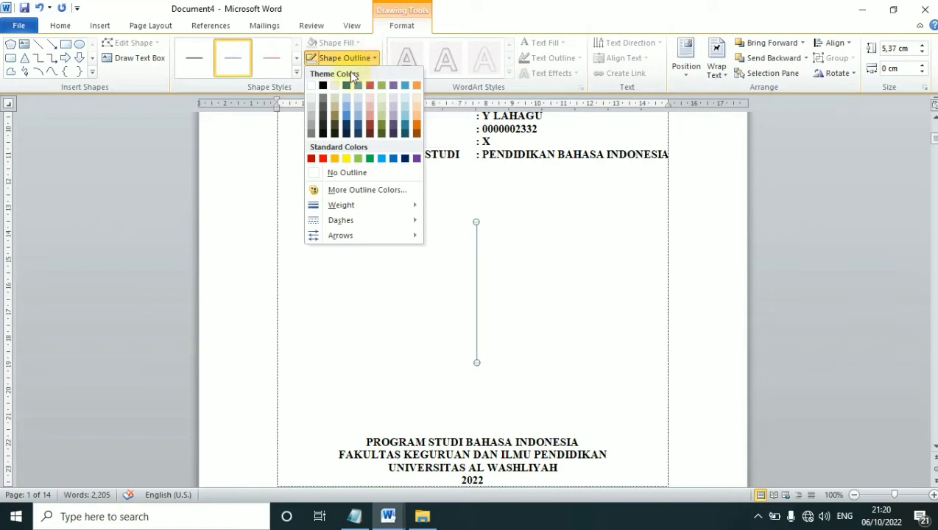
left_click(324, 86)
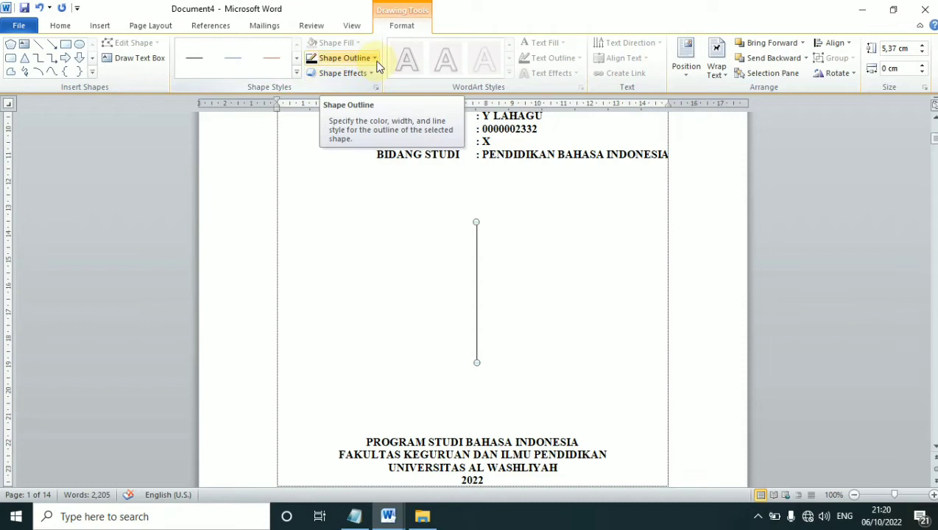
left_click(375, 62)
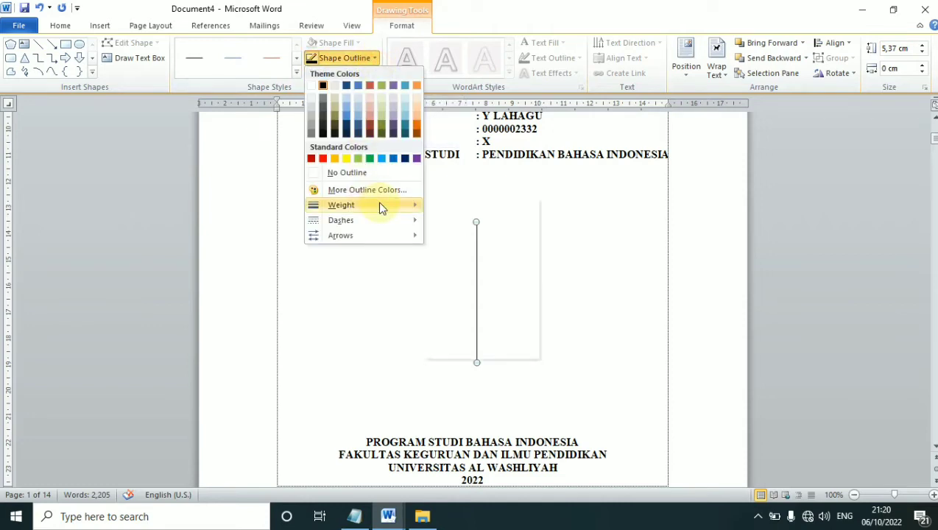
mouse_move(359, 210)
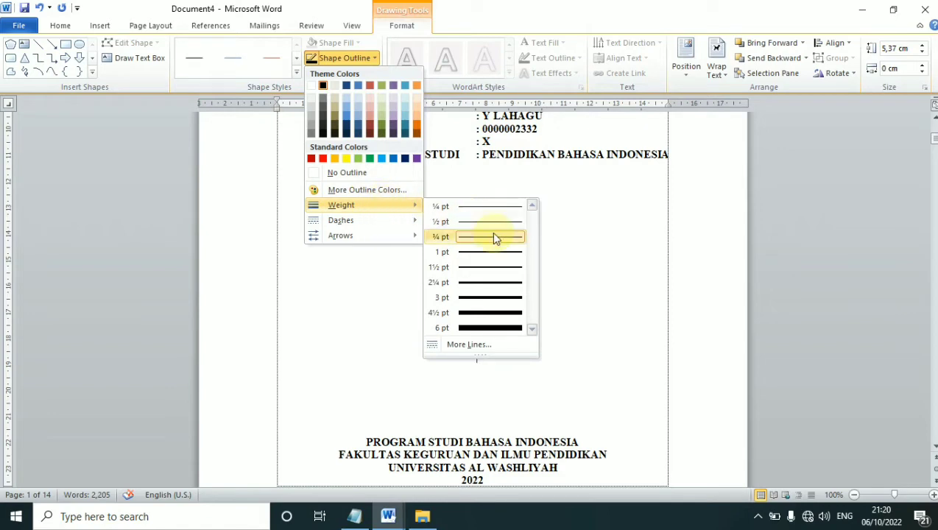
left_click(503, 332)
key("ctrl+Right")
key("ctrl+Right")
key("ctrl+Right")
key("ctrl+Right")
key("ctrl+Right")
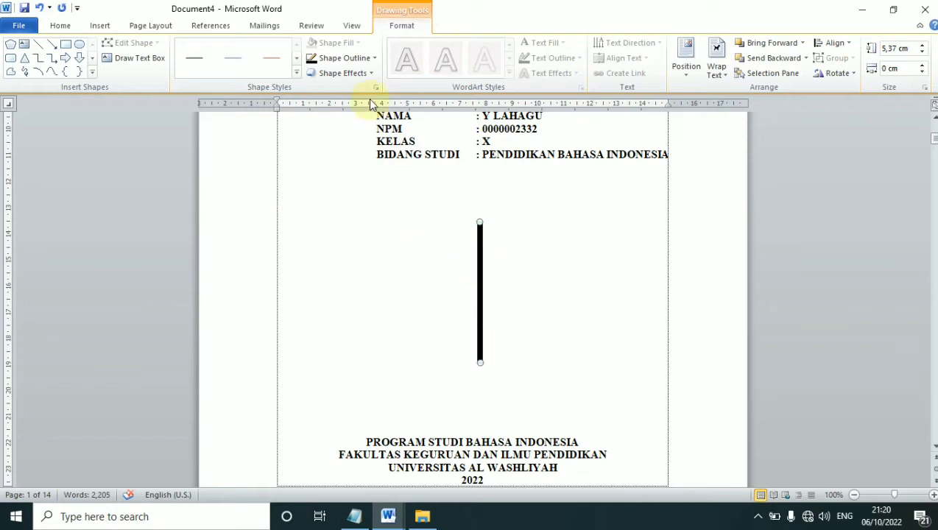
Open the line's full formatting settings from the outline weight options
left_click(373, 59)
mouse_move(411, 206)
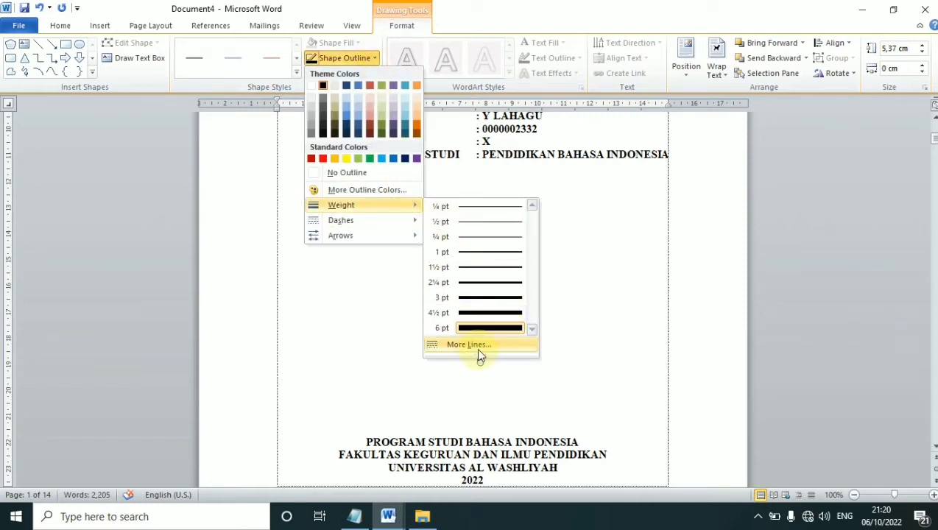
left_click(479, 346)
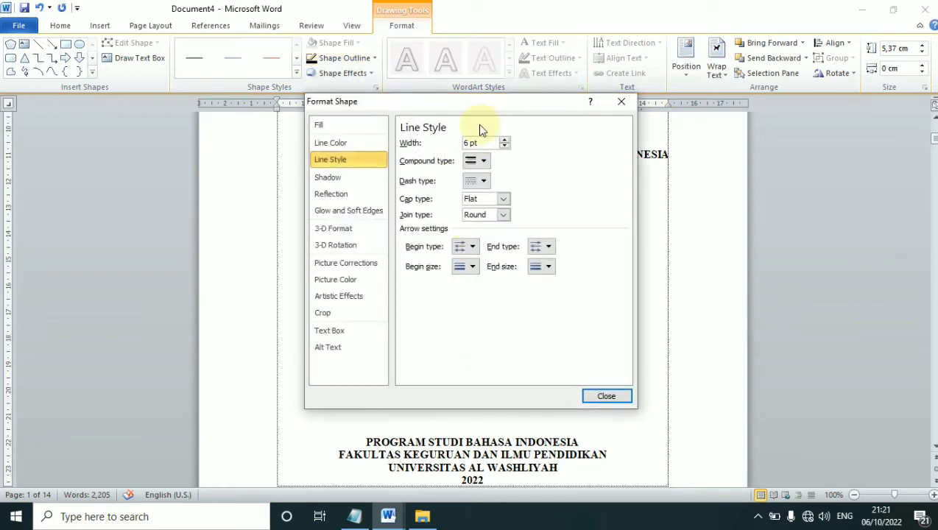
Set the line's compound type to Triple and close the Format Shape settings
left_click_drag(503, 111, 276, 123)
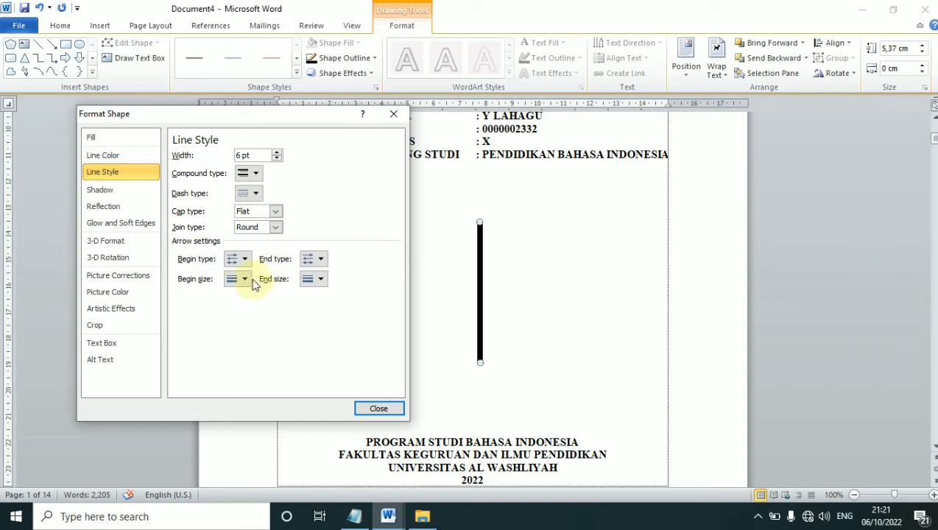
left_click(256, 175)
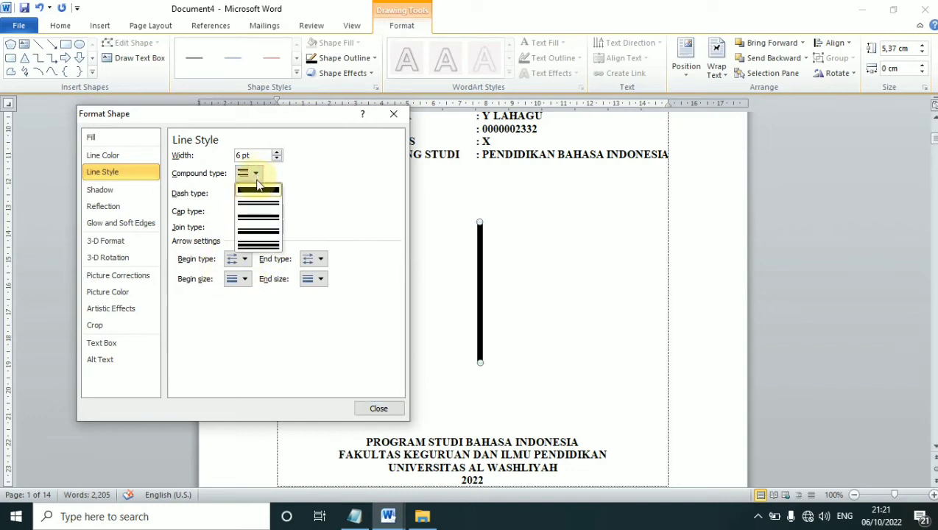
left_click(258, 246)
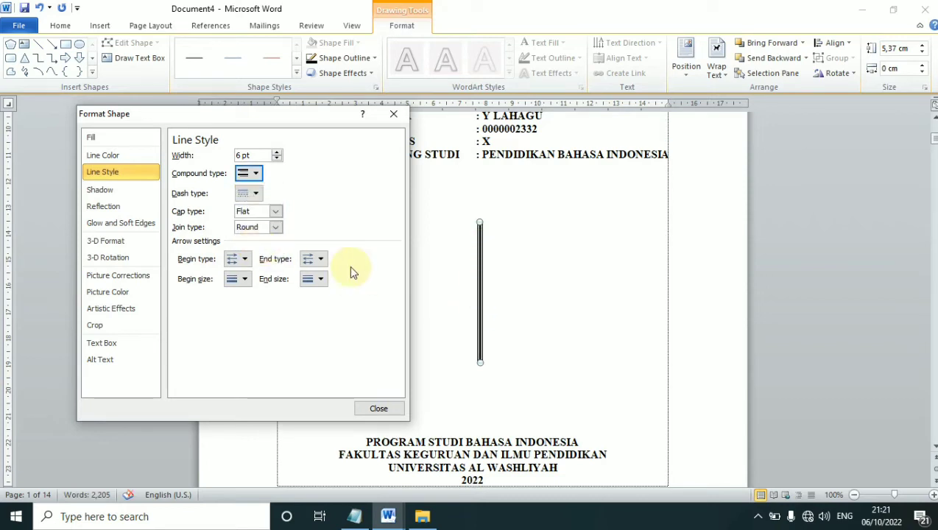
left_click(393, 410)
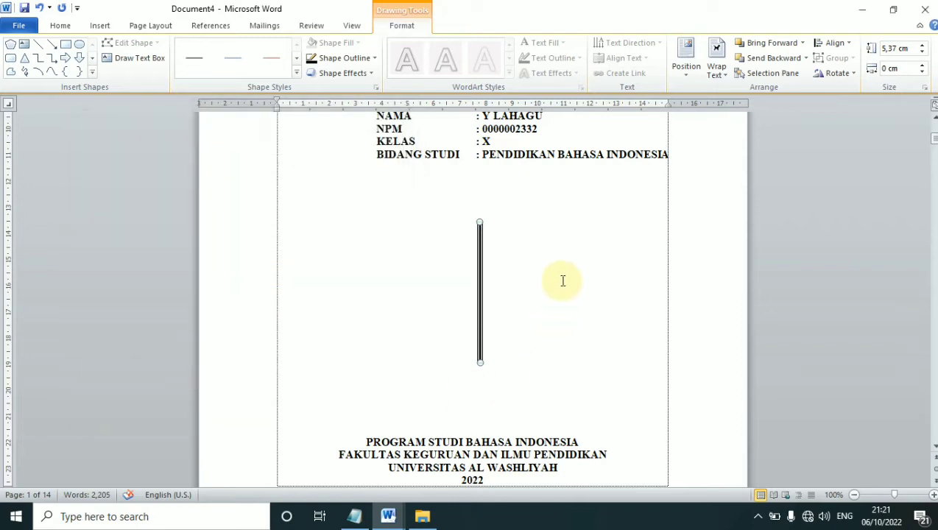
Copy and paste the triple vertical line to place a duplicate beside it
left_click(560, 292)
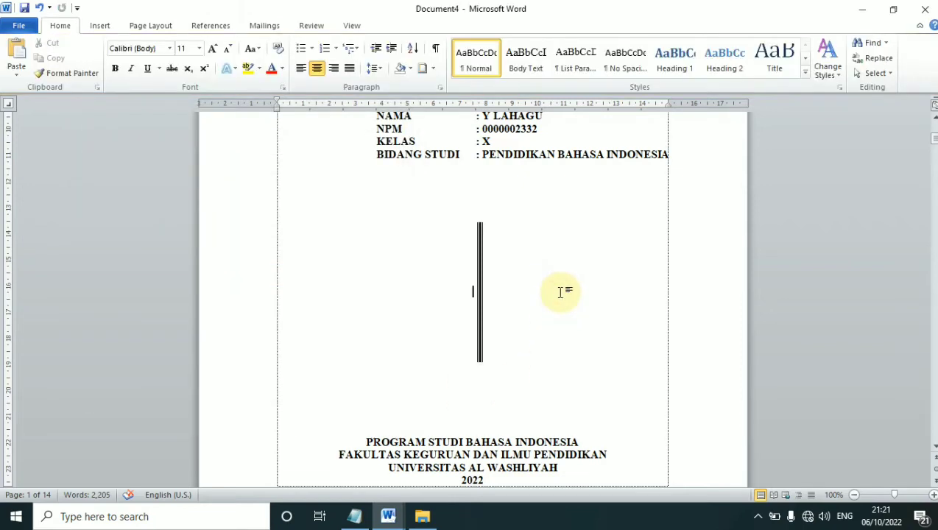
left_click(478, 294)
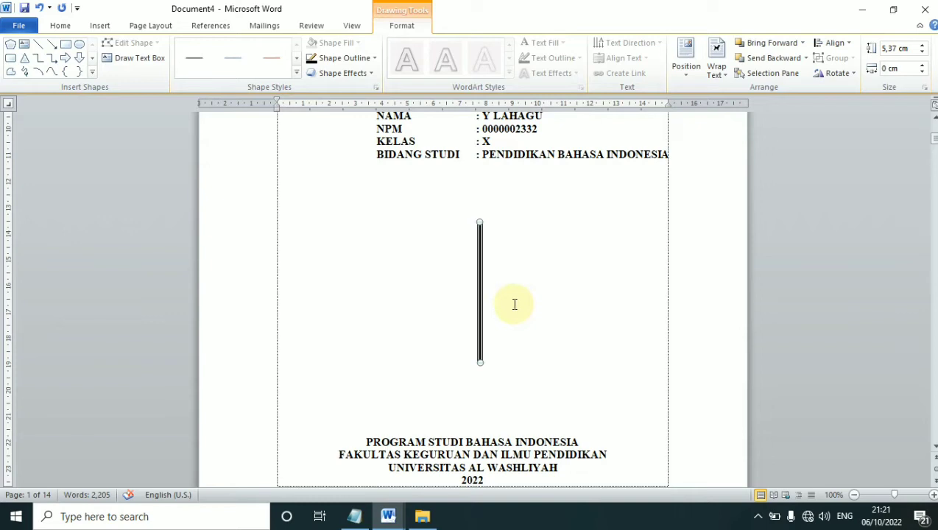
key("ctrl+c")
key("ctrl+v")
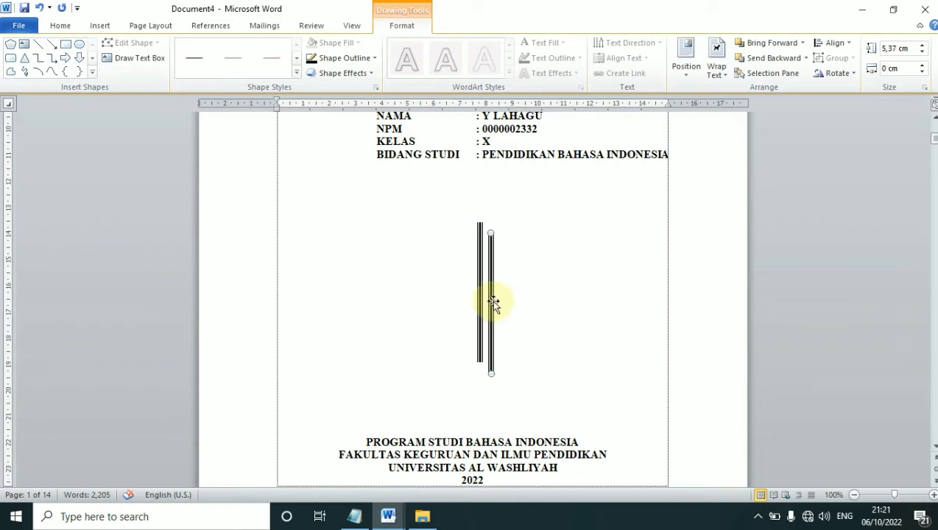
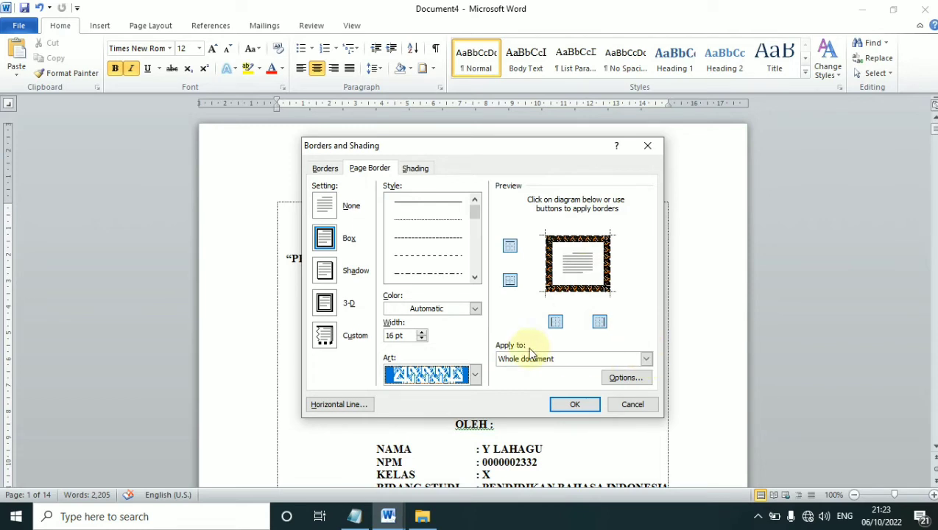
Apply the art border to this section's first page only, with margins measured from text
left_click(644, 359)
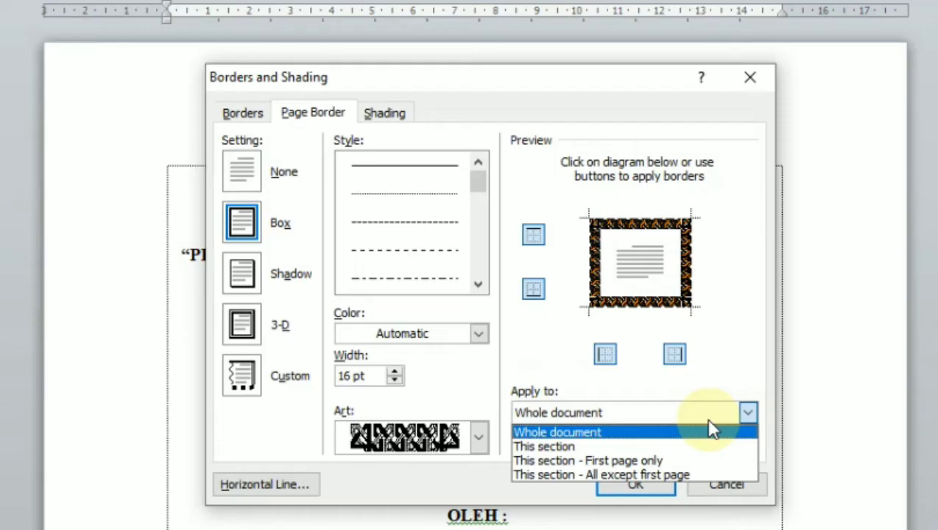
left_click(652, 461)
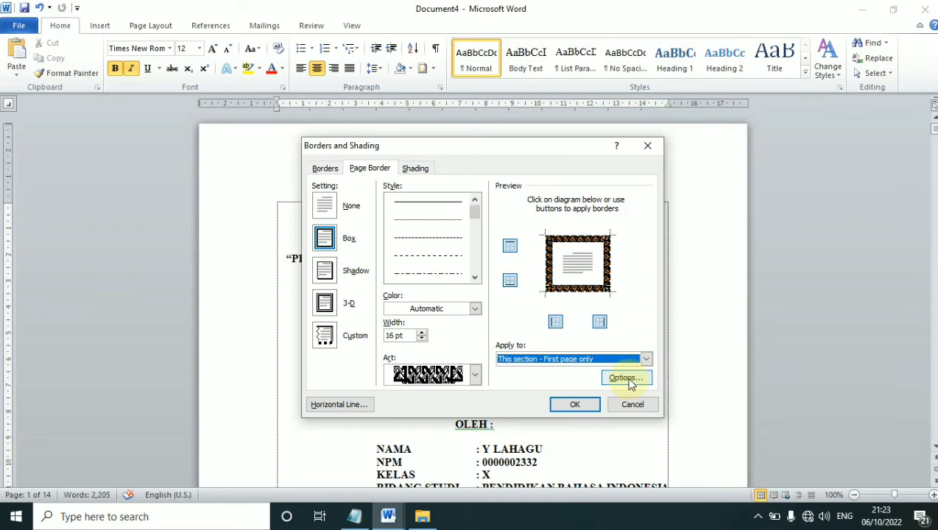
left_click(625, 378)
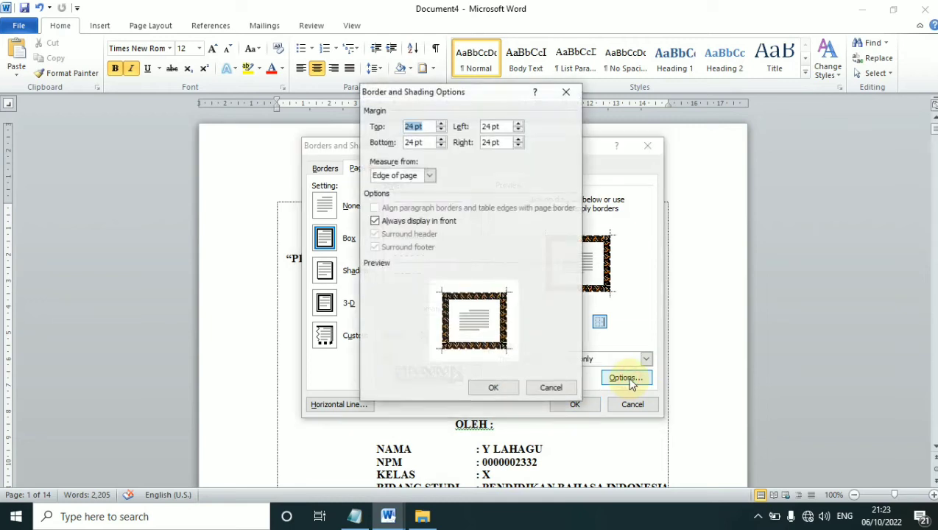
left_click(429, 176)
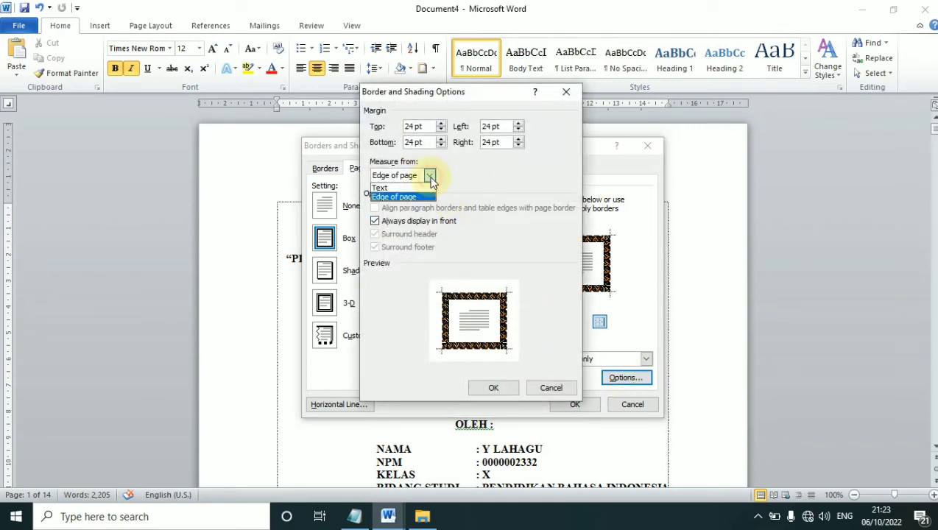
left_click(389, 188)
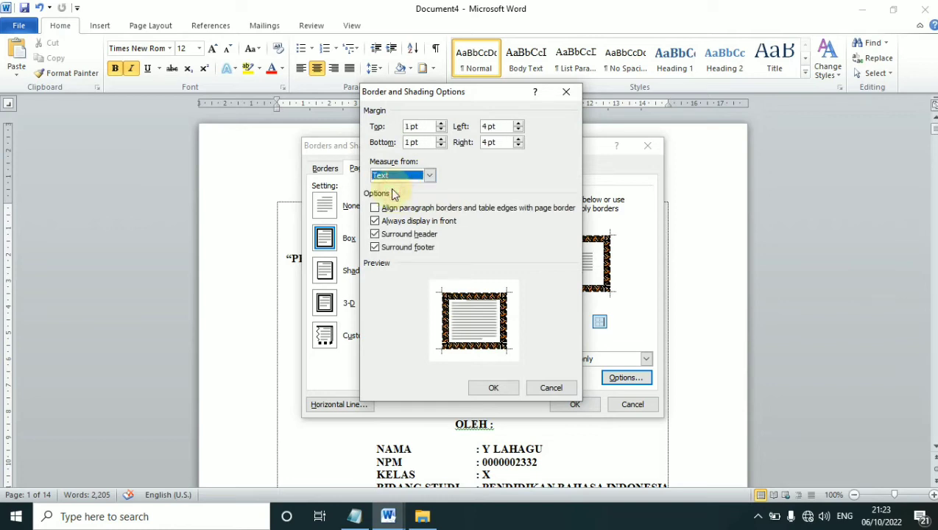
Set the border margins to 4 pt top and bottom and 6 pt left and right
left_click_drag(425, 126, 381, 126)
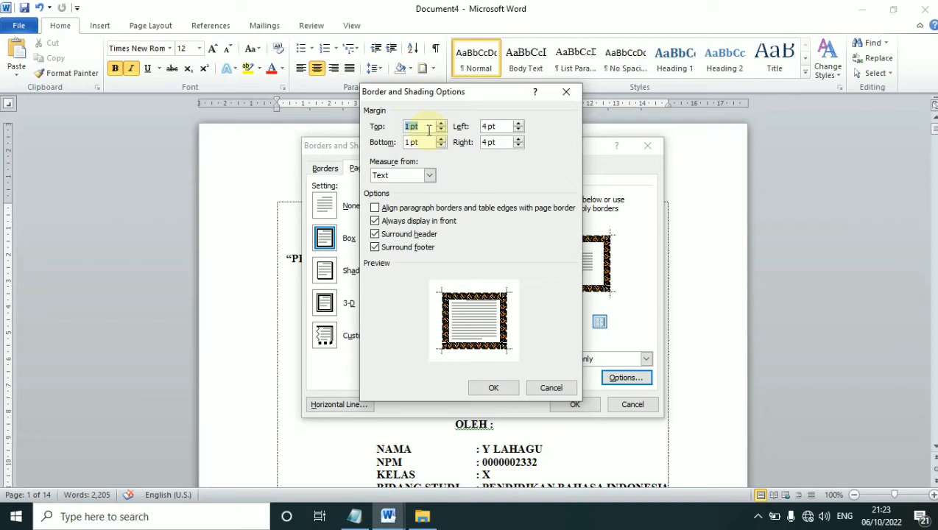
type("4")
key("Tab")
type("4")
key("Tab")
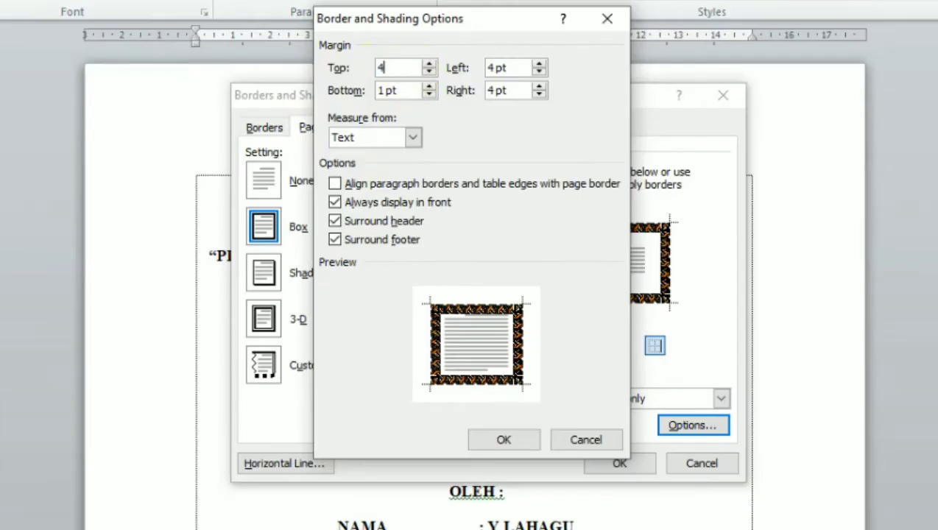
type("6")
key("Tab")
type("6")
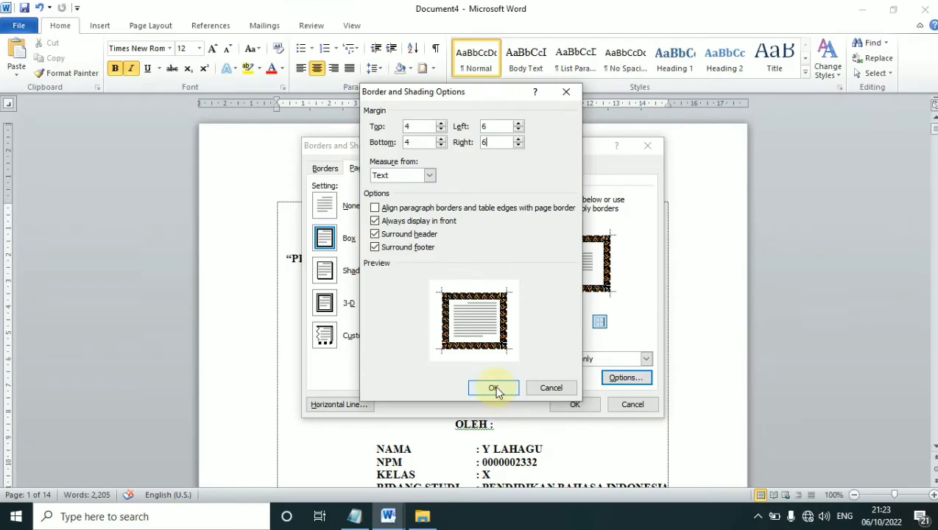
left_click(493, 388)
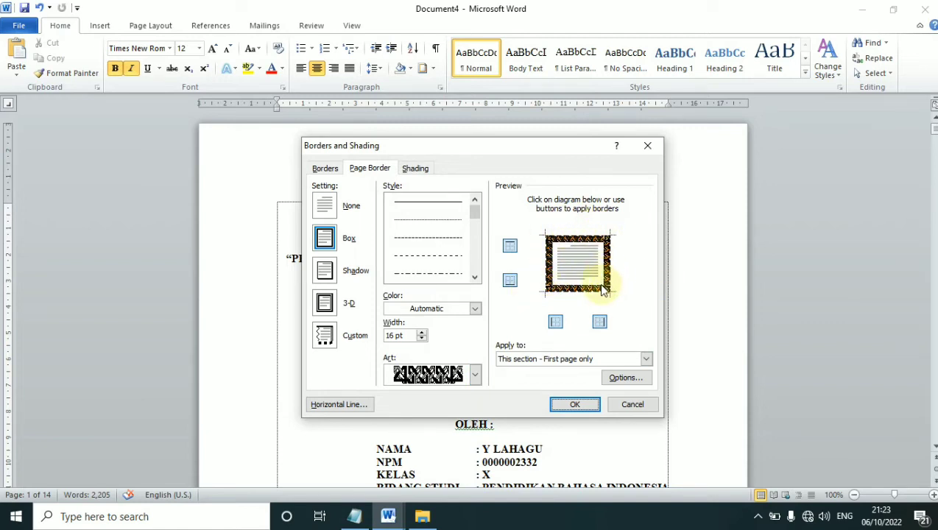
Set the art border width to 13 pt and apply it to the cover page
left_click(423, 339)
left_click(424, 338)
left_click(423, 338)
left_click(423, 338)
left_click(423, 338)
left_click(424, 339)
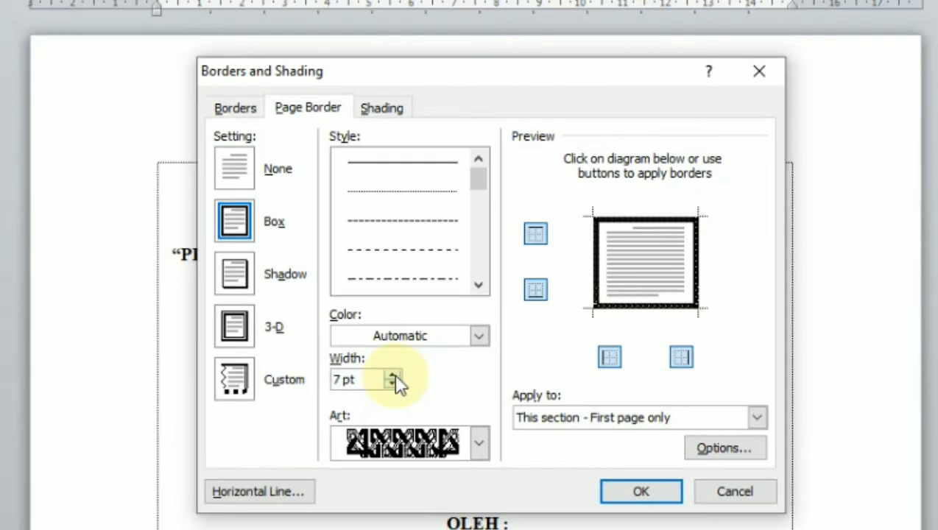
left_click(394, 375)
left_click(395, 375)
left_click(395, 376)
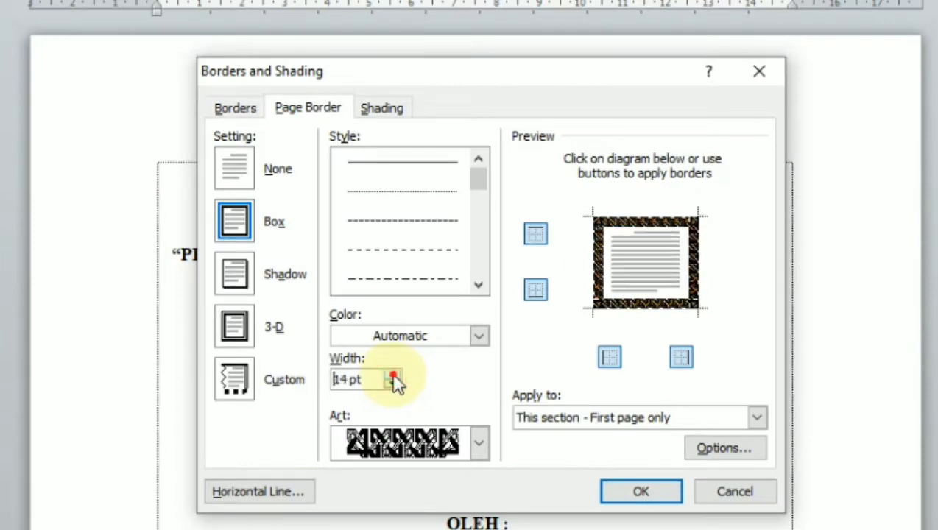
left_click(394, 375)
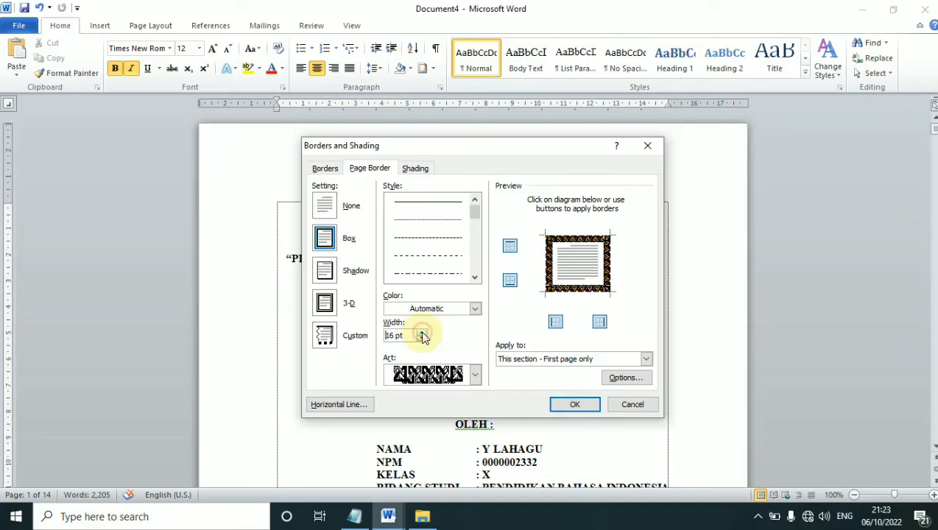
left_click(422, 332)
left_click(422, 339)
left_click(421, 339)
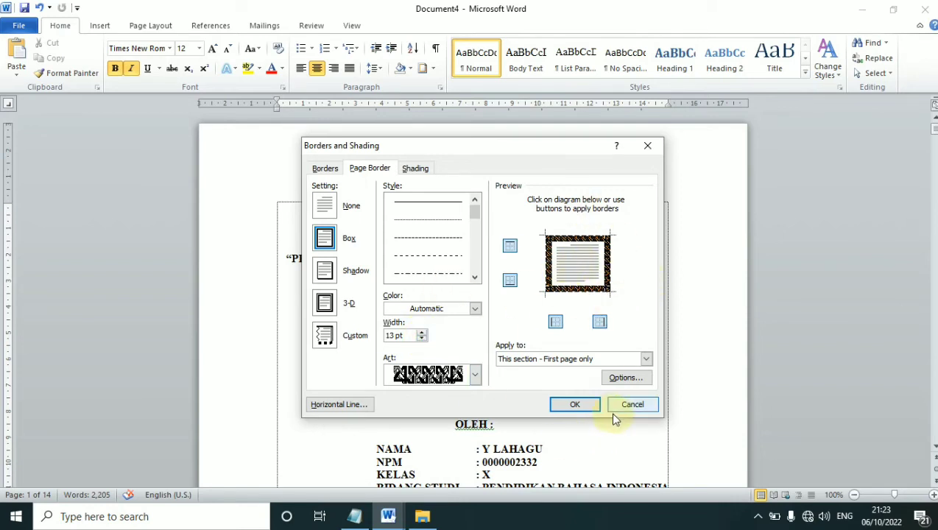
left_click(576, 405)
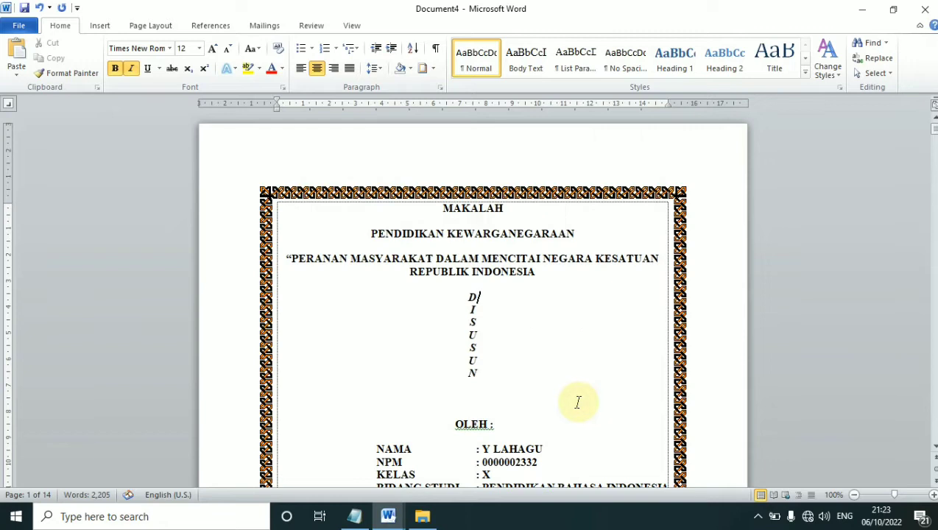
Scroll past the bordered cover and the Kata Pengantar page to the Daftar Isi page
left_click(535, 271)
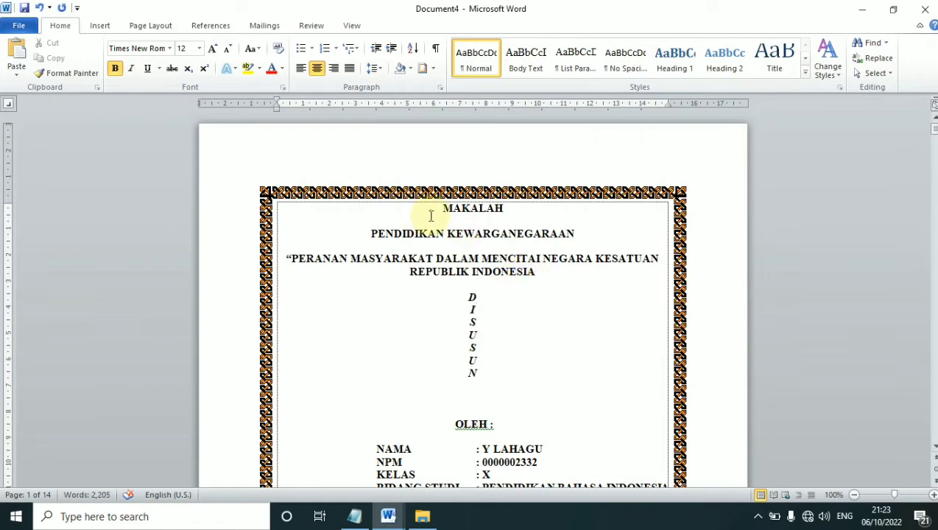
scroll(493, 250, "down", 8)
scroll(506, 303, "down", 3)
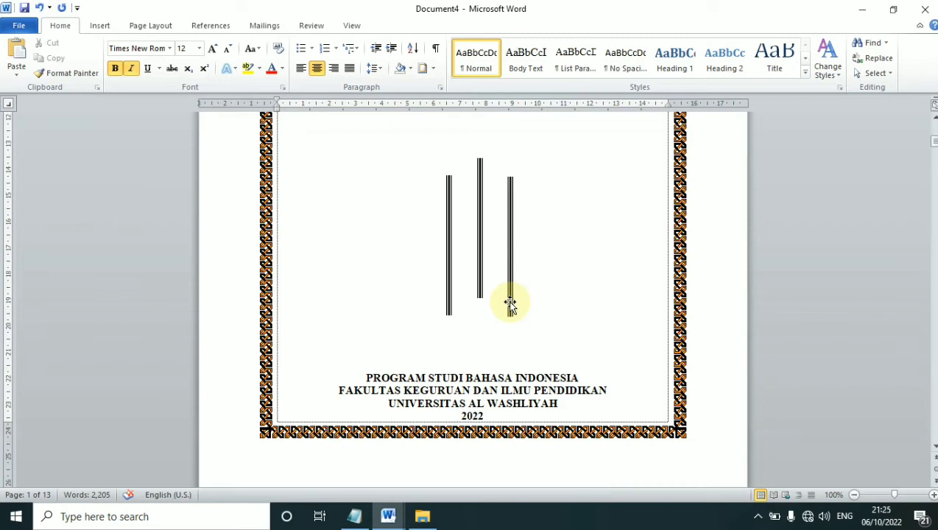
scroll(507, 301, "down", 5)
scroll(506, 290, "down", 6)
left_click(501, 226)
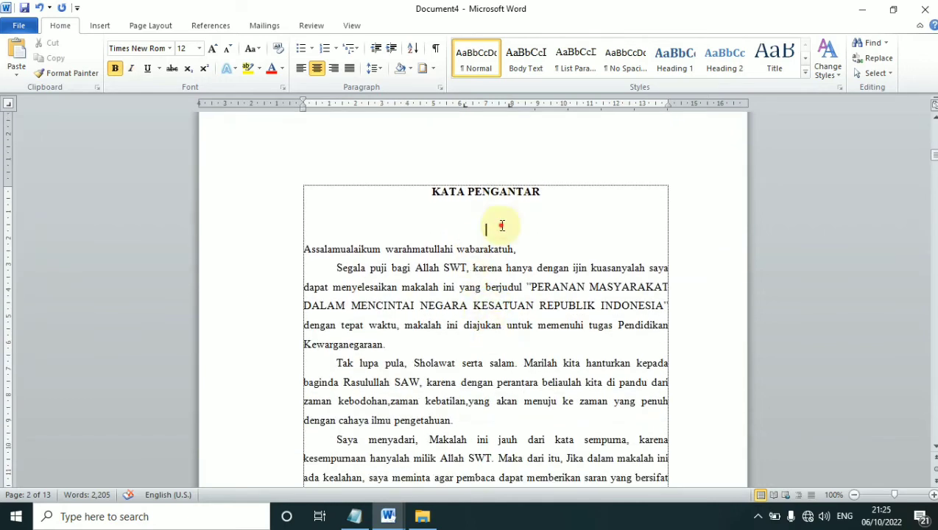
scroll(500, 228, "down", 2)
scroll(497, 298, "up", 2)
scroll(500, 276, "down", 4)
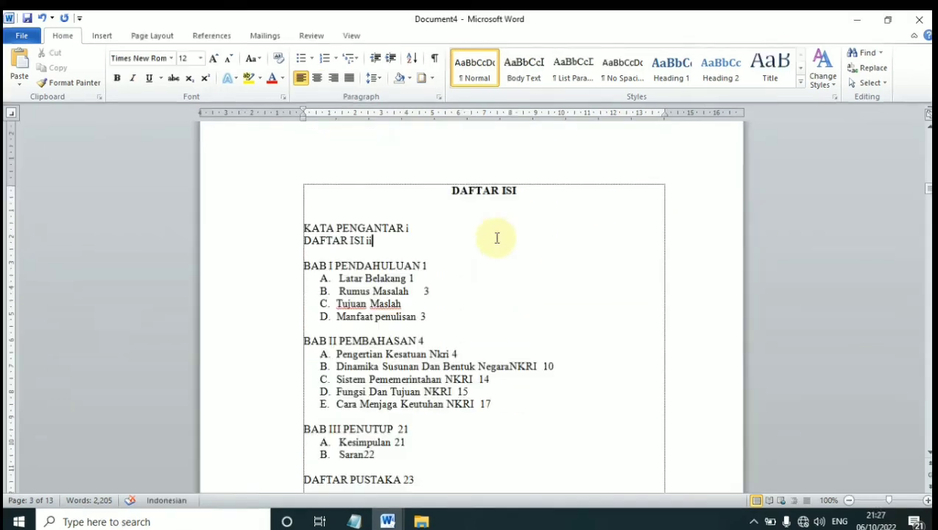
scroll(496, 237, "down", 2)
scroll(503, 245, "up", 2)
Browse the Daftar Isi entries, clicking into the Dinamika, BAB III and BAB I lines
scroll(448, 256, "down", 2)
left_click(425, 299)
scroll(431, 303, "up", 2)
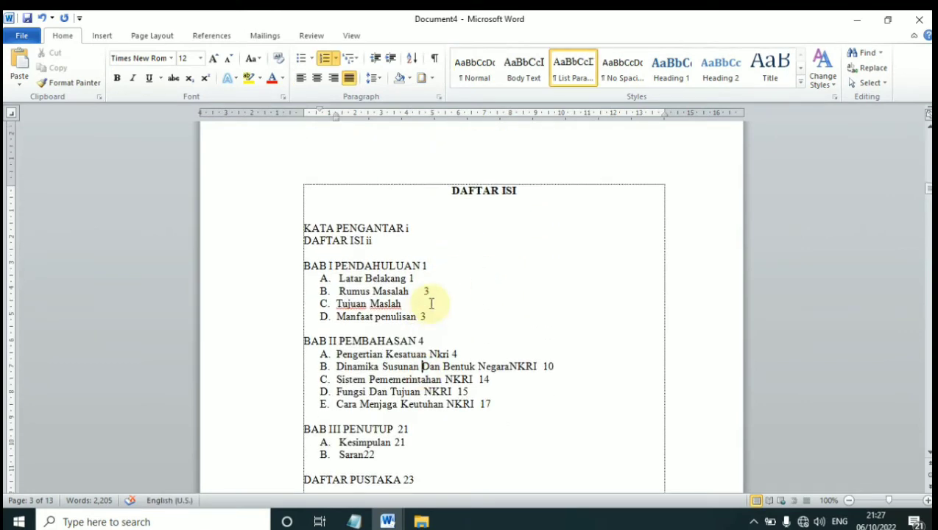
scroll(432, 303, "down", 1)
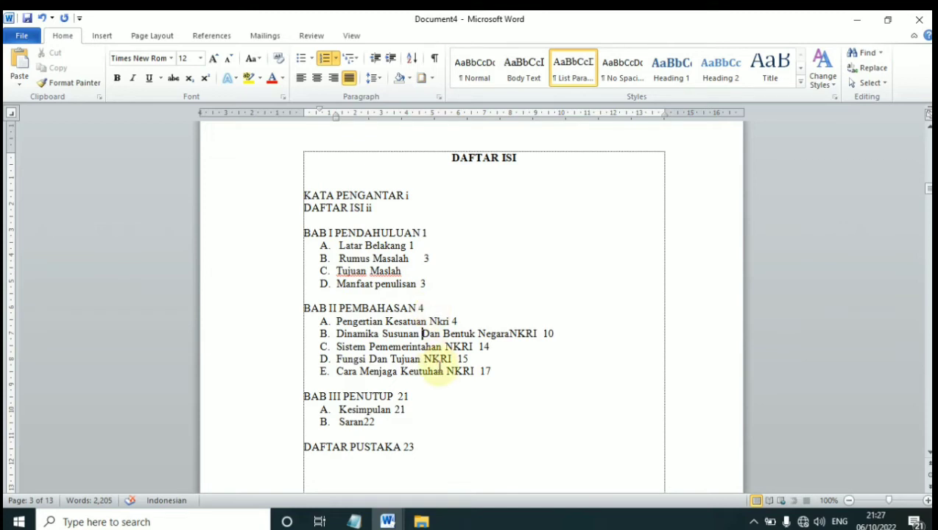
left_click(397, 392)
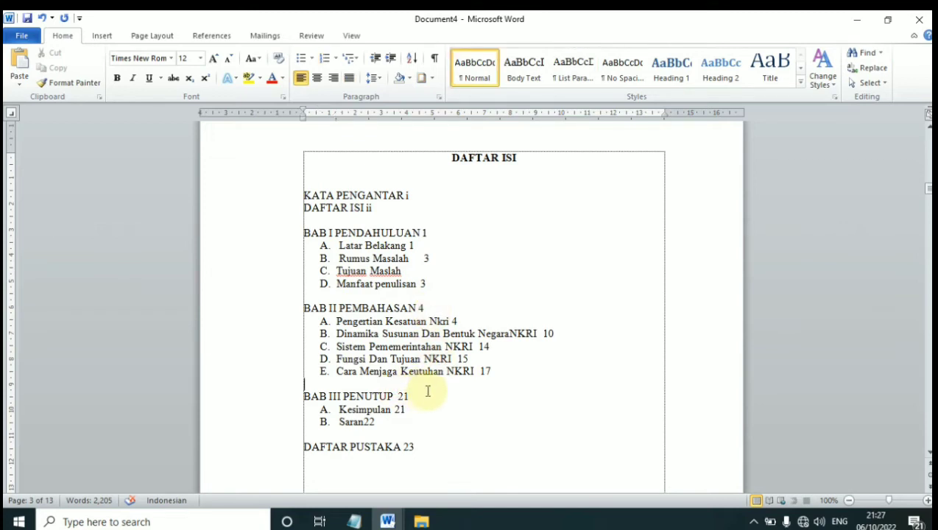
left_click(417, 373)
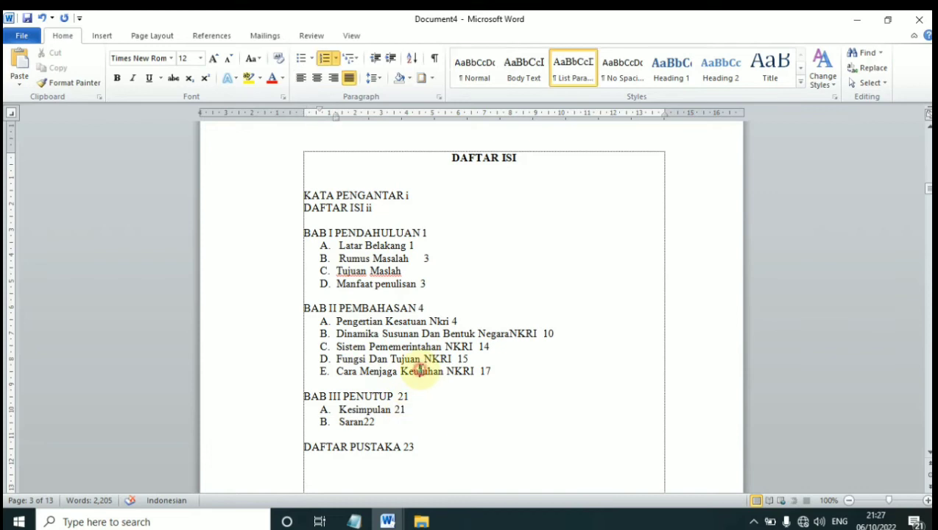
left_click(420, 405)
left_click(388, 398)
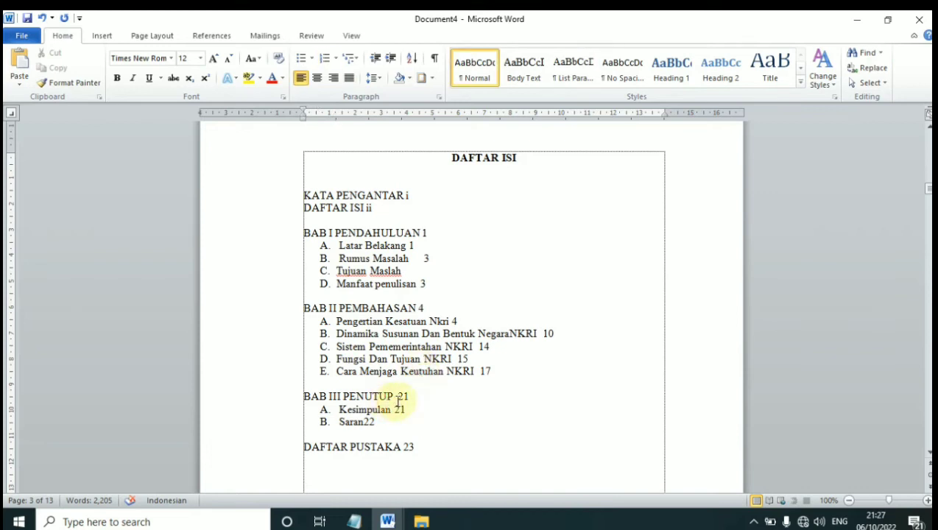
left_click(417, 244)
left_click(383, 231)
Trial-select the BAB I, BAB II and BAB III headings with their first entries
left_click_drag(302, 233, 429, 245)
left_click(333, 361)
left_click_drag(304, 307, 440, 323)
left_click(387, 394)
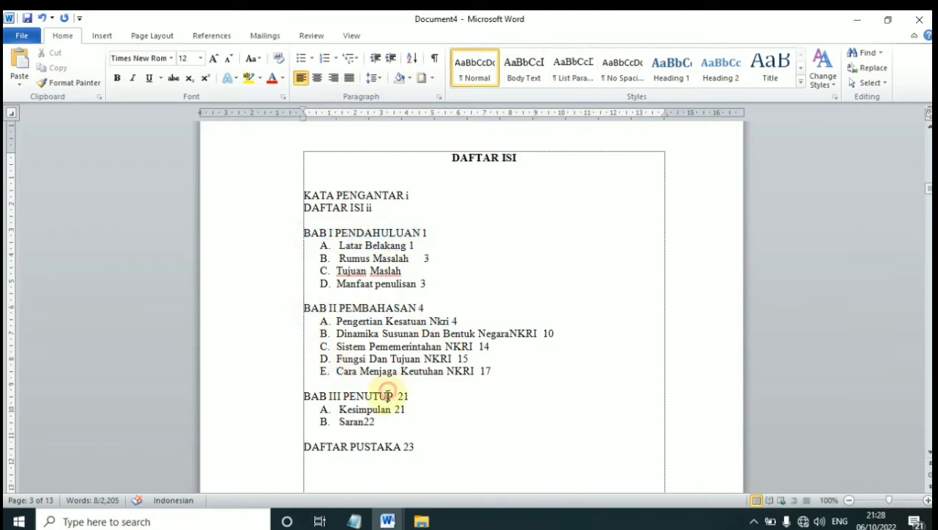
left_click_drag(300, 391, 448, 416)
Select the whole contents list from KATA PENGANTAR down to DAFTAR PUSTAKA 23
left_click(415, 447)
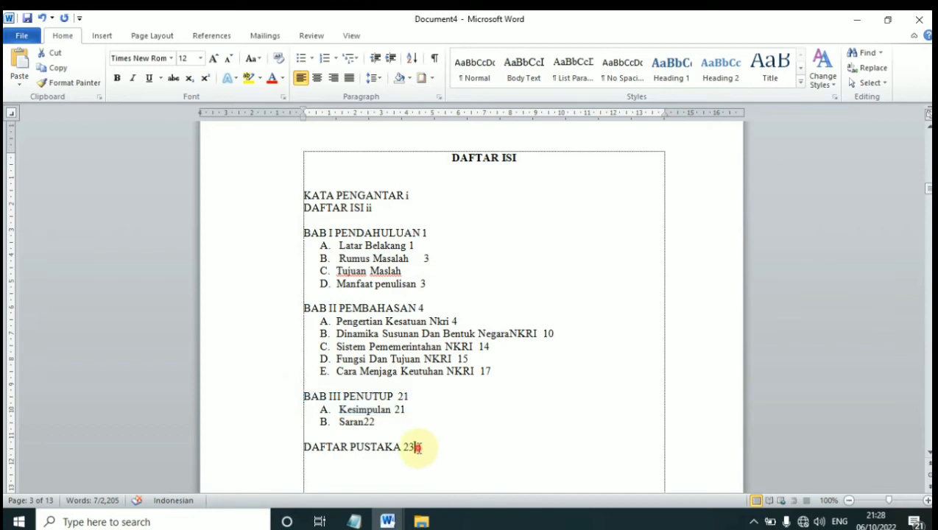
left_click(437, 436)
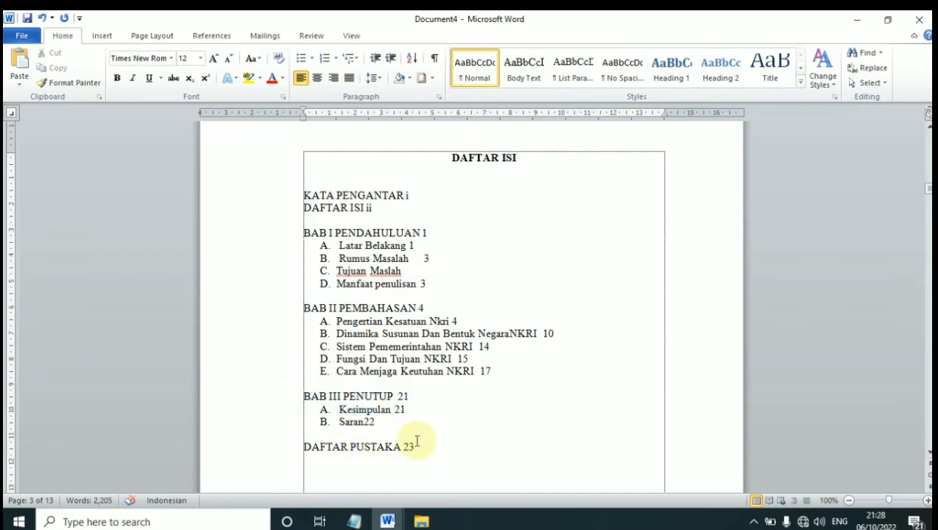
left_click(424, 447)
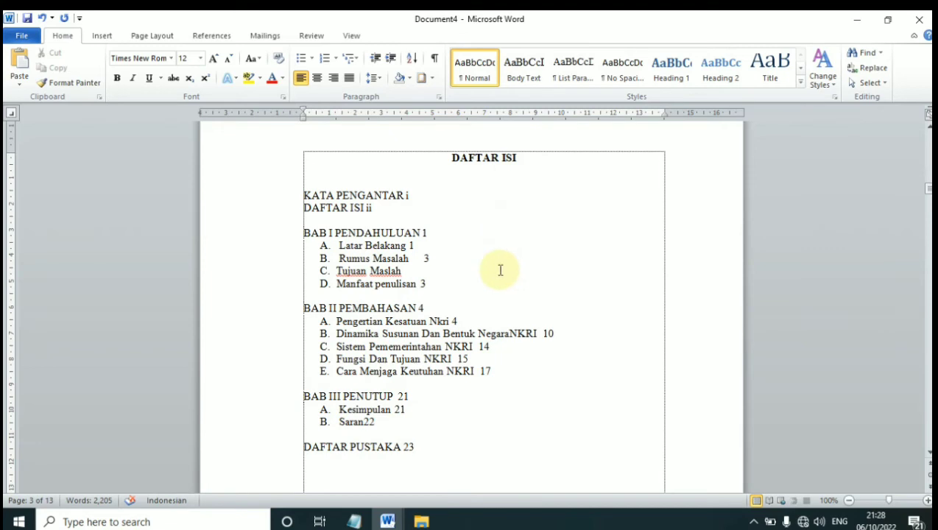
left_click(404, 397)
left_click_drag(417, 451, 301, 198)
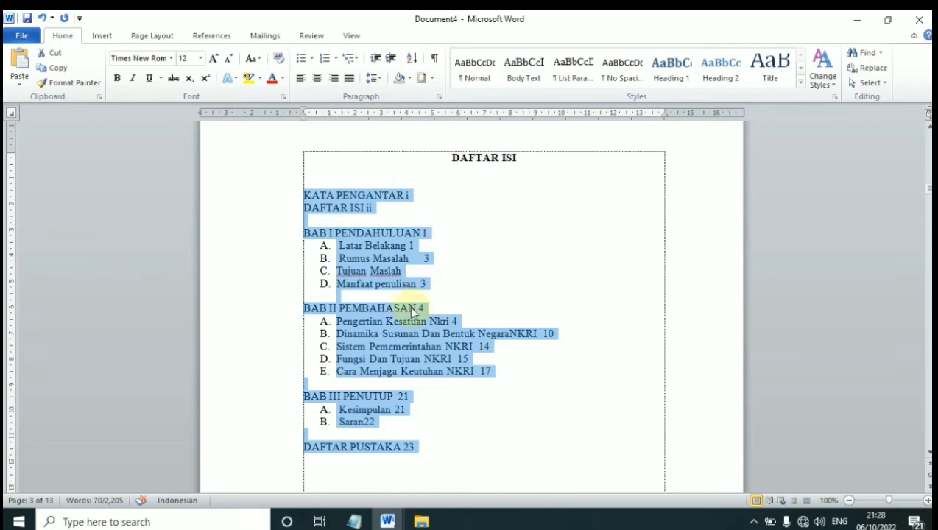
Place a right-aligned tab stop on the ruler near the right margin, around 13 cm
left_click(11, 114)
left_click(11, 114)
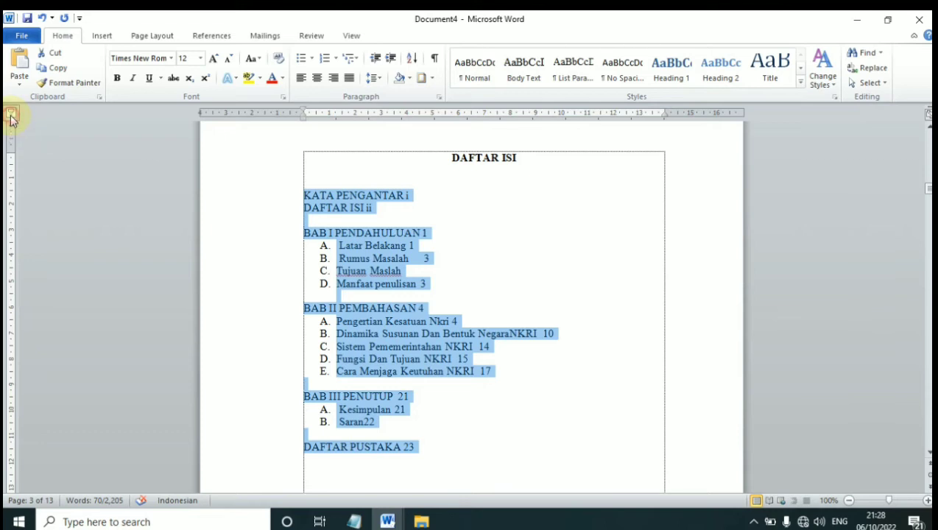
left_click(11, 114)
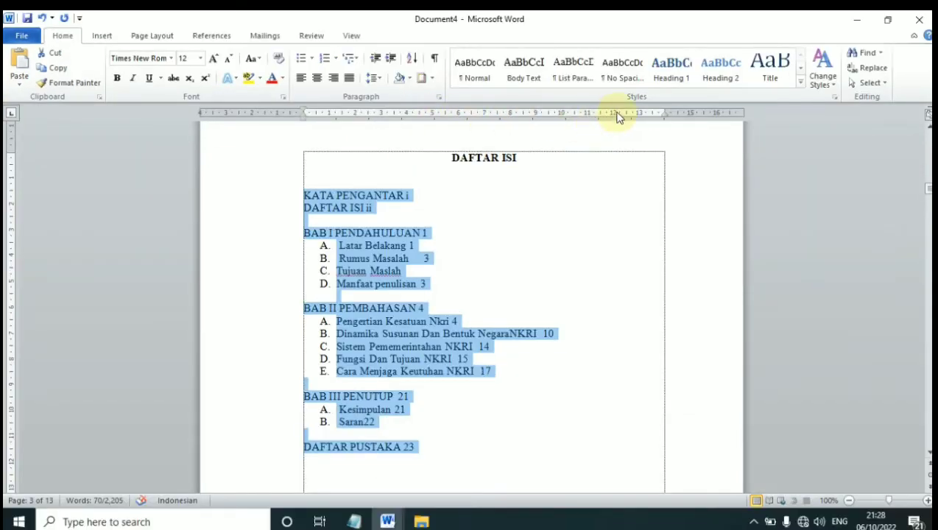
left_click(616, 116)
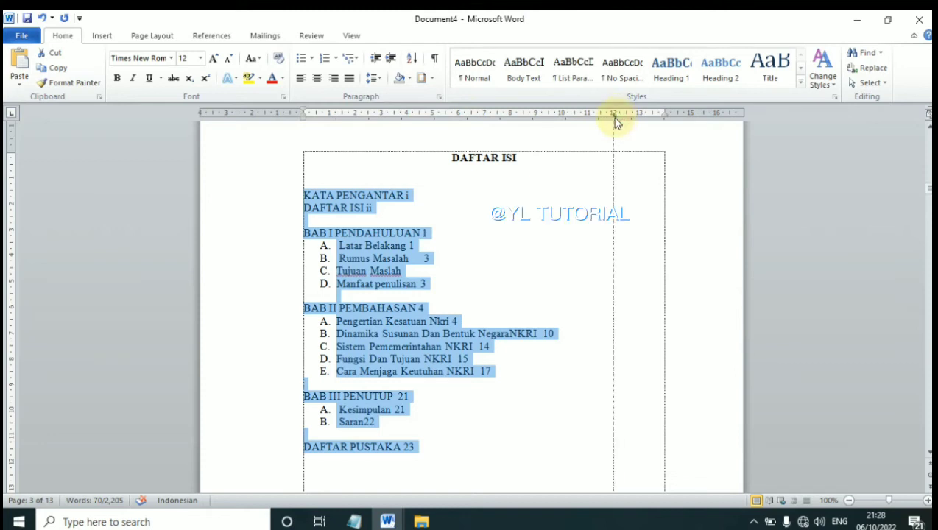
left_click_drag(617, 118, 627, 118)
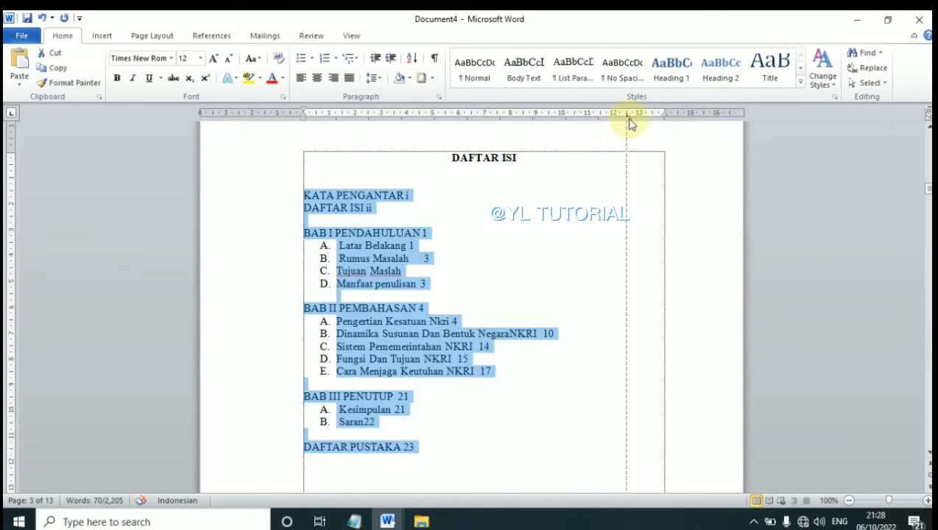
left_click_drag(629, 124, 632, 119)
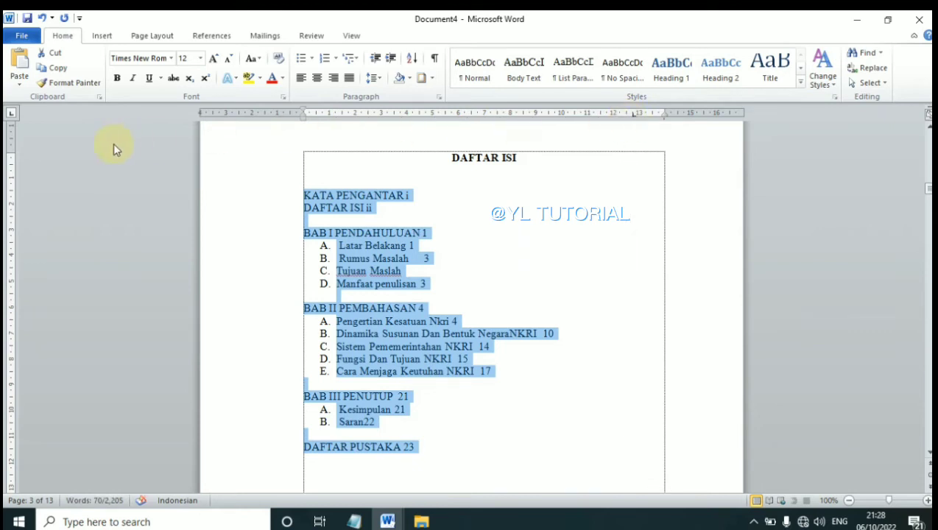
left_click(8, 115)
left_click(8, 116)
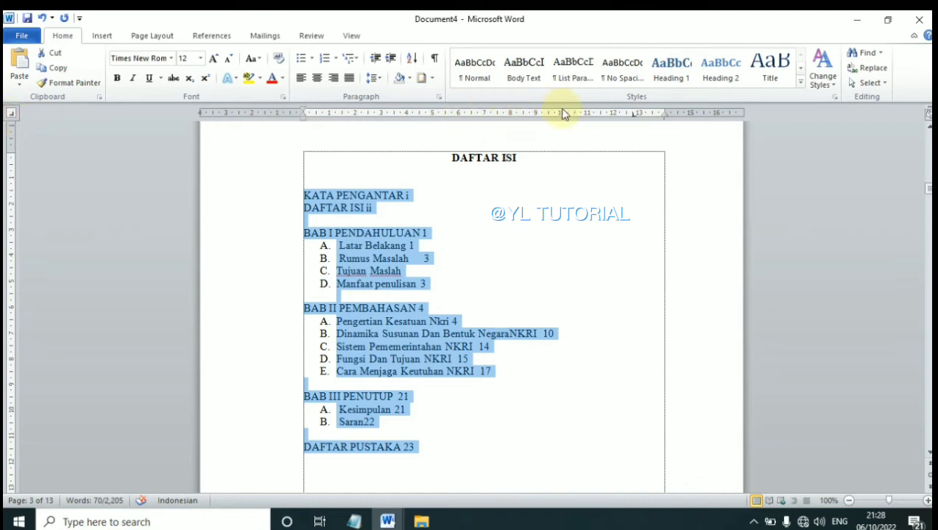
left_click_drag(650, 116, 667, 121)
left_click_drag(765, 46, 765, 45)
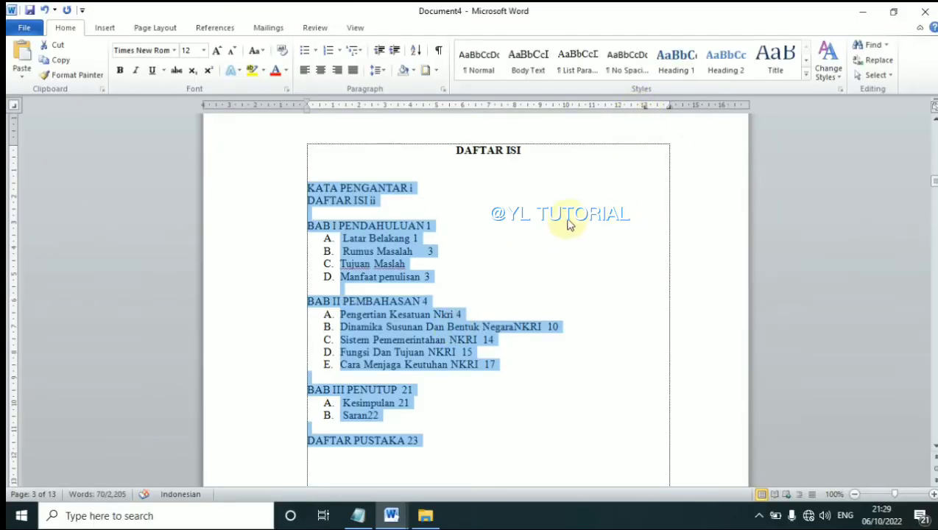
Give the 13 cm tab stop the dotted leader option 2 and confirm
double_click(644, 106)
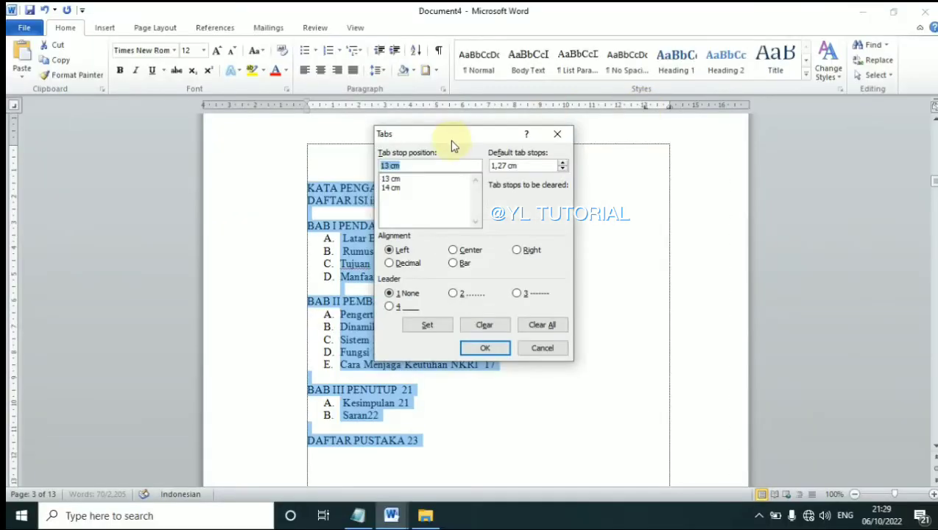
left_click(463, 296)
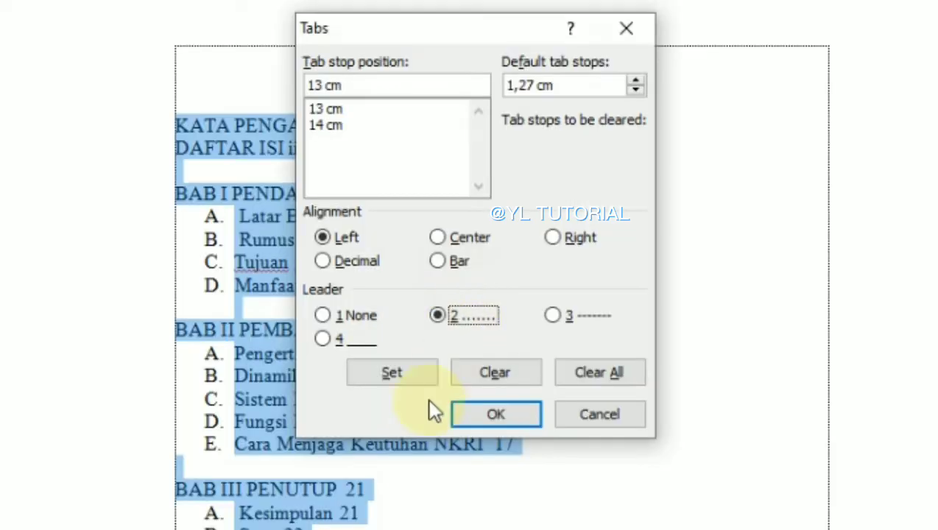
left_click(397, 370)
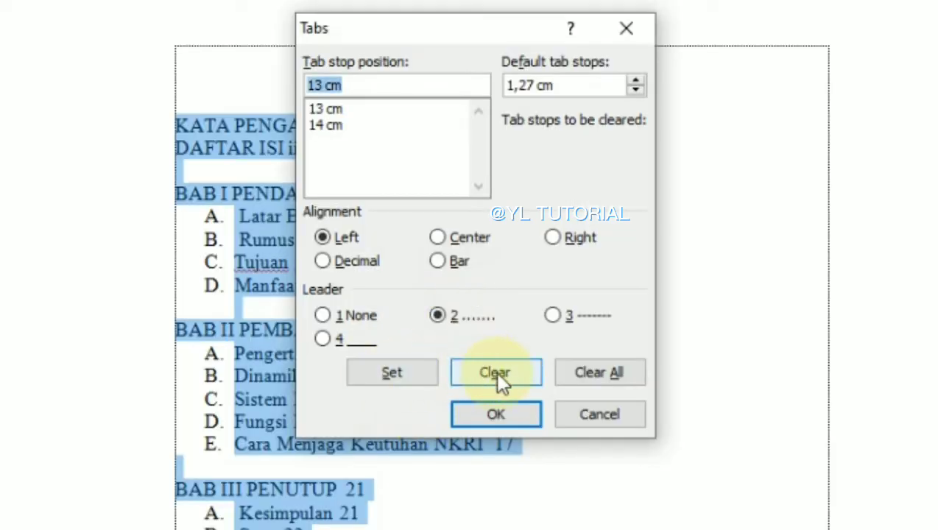
left_click(508, 415)
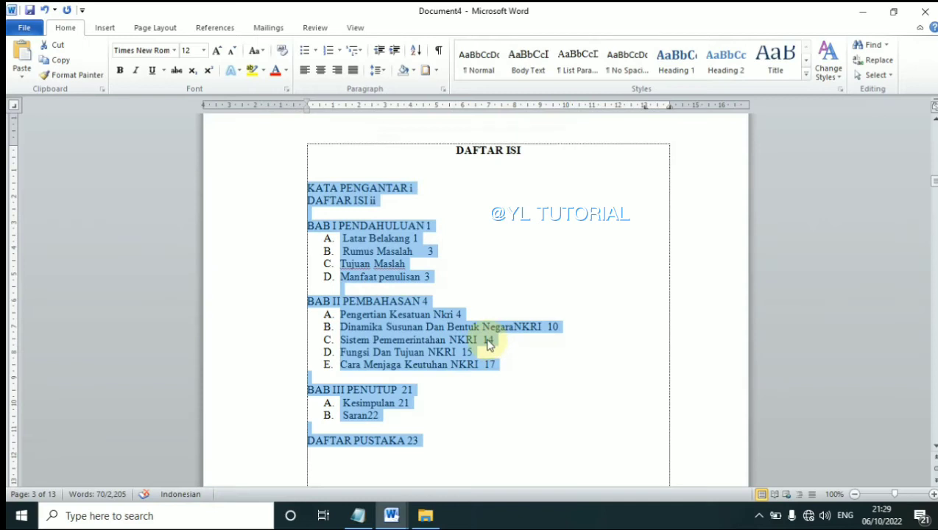
Tab the KATA PENGANTAR (i) and DAFTAR ISI (ii) page numbers out behind dotted leaders
left_click(434, 224)
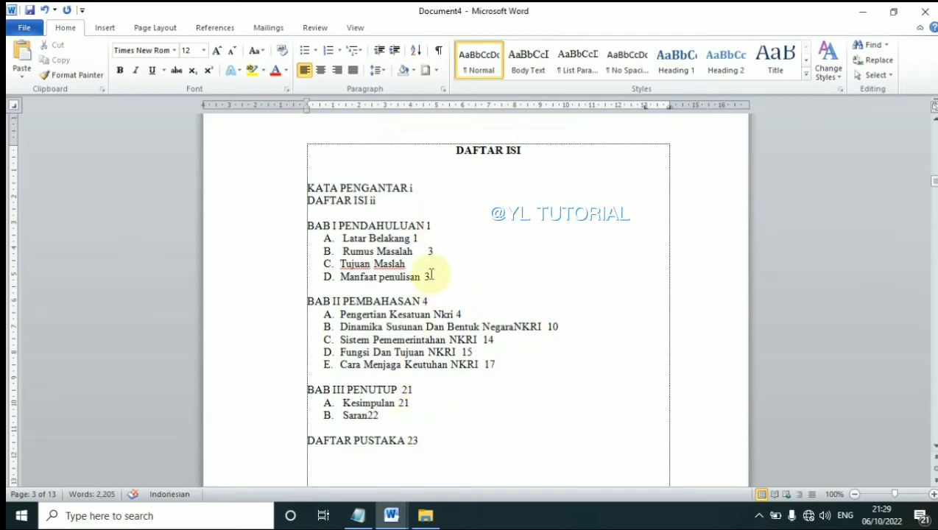
left_click(427, 245)
left_click(416, 189)
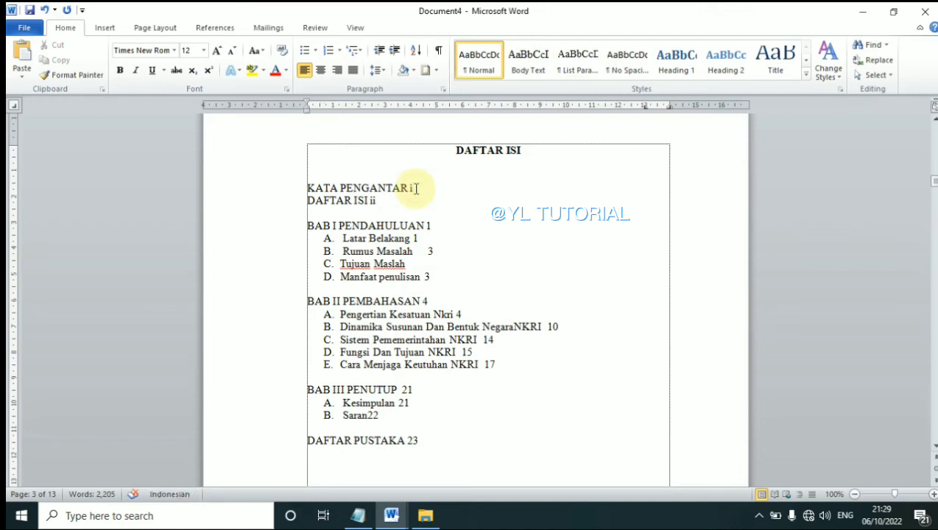
key("Left")
key("Delete")
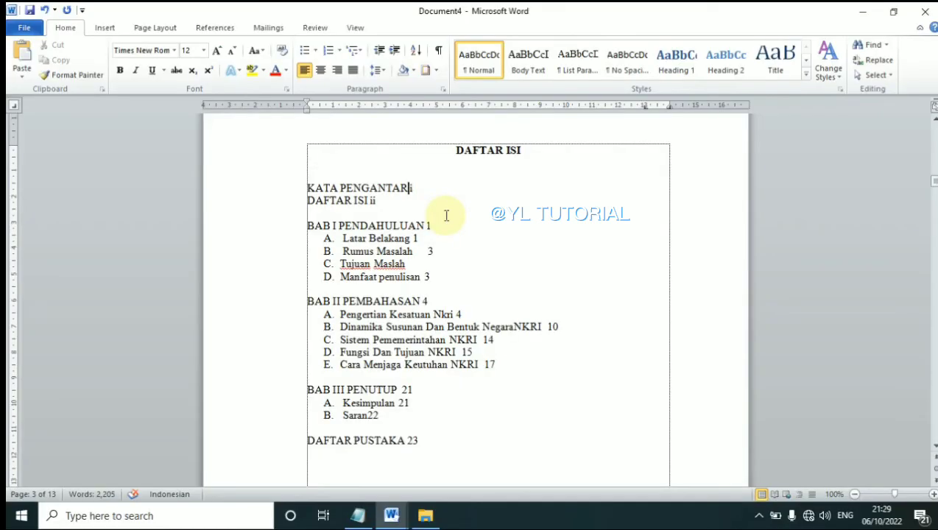
key("Tab")
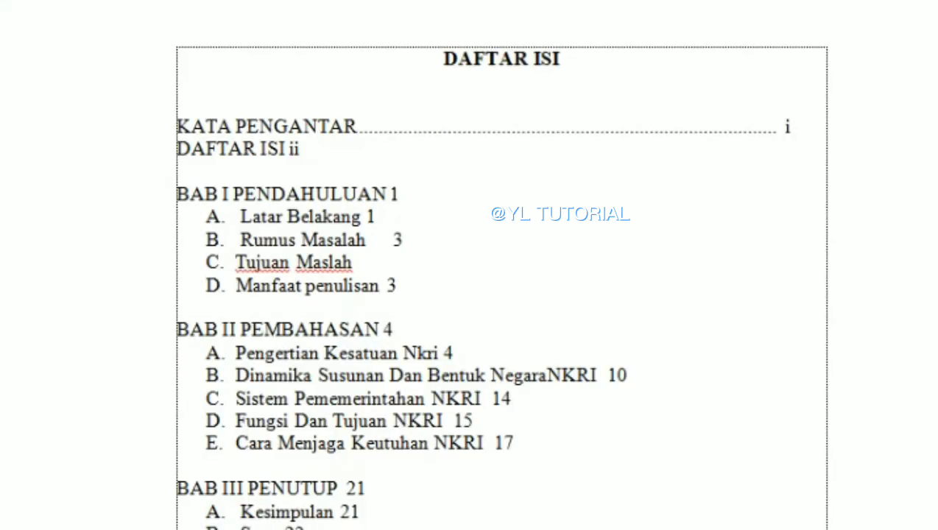
key("Tab")
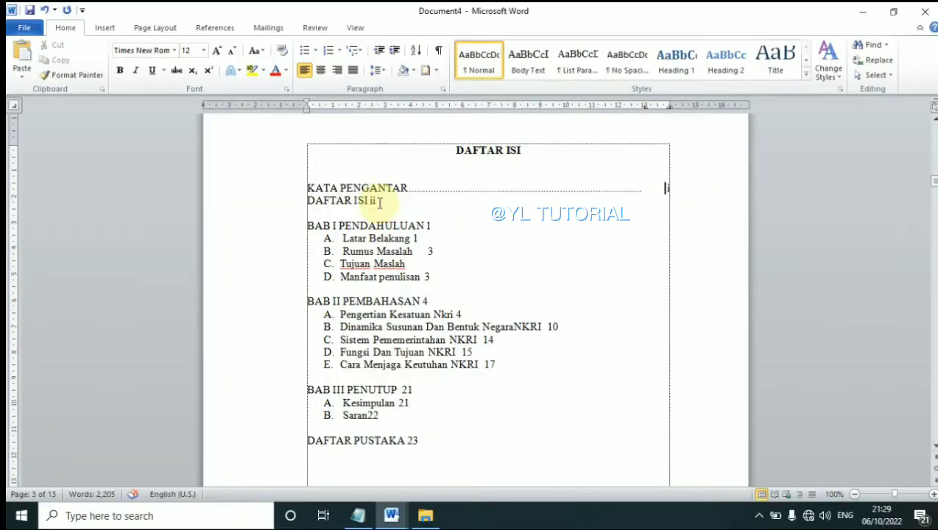
left_click(295, 149)
key("Tab")
key("Tab")
Add dotted leaders to BAB I PENDAHULUAN and its entries through Manfaat penulisan 3
key("Down")
key("Down")
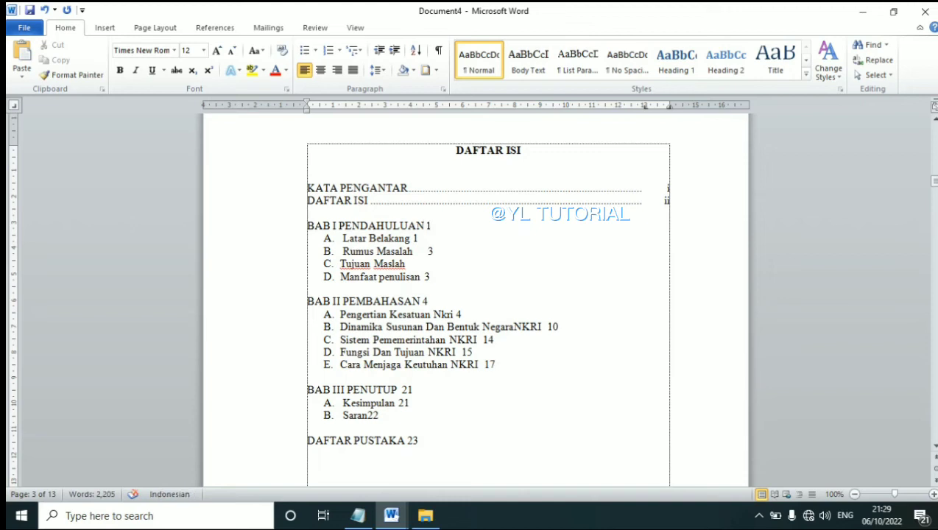
key("Delete")
key("Tab")
key("Tab")
key("Down")
key("Left")
key("Tab")
key("Tab")
key("Down")
key("Left")
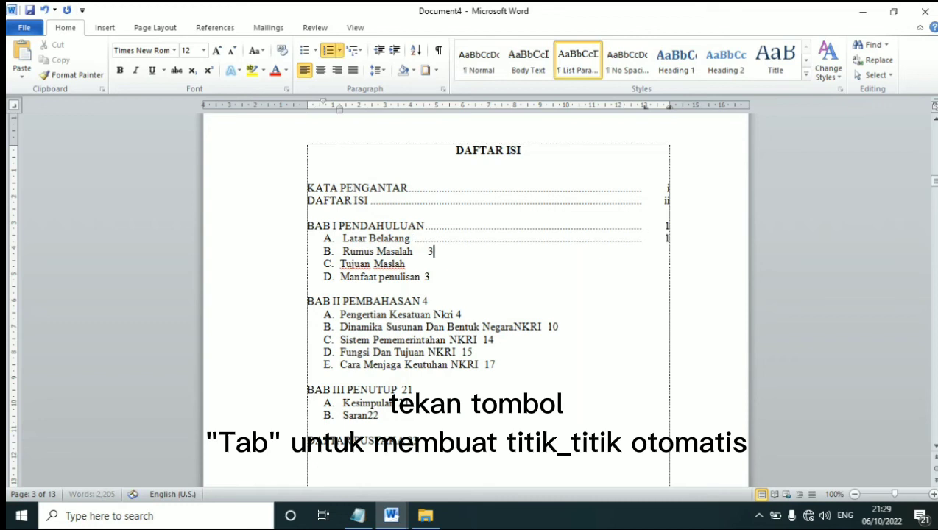
key("BackSpace")
key("BackSpace")
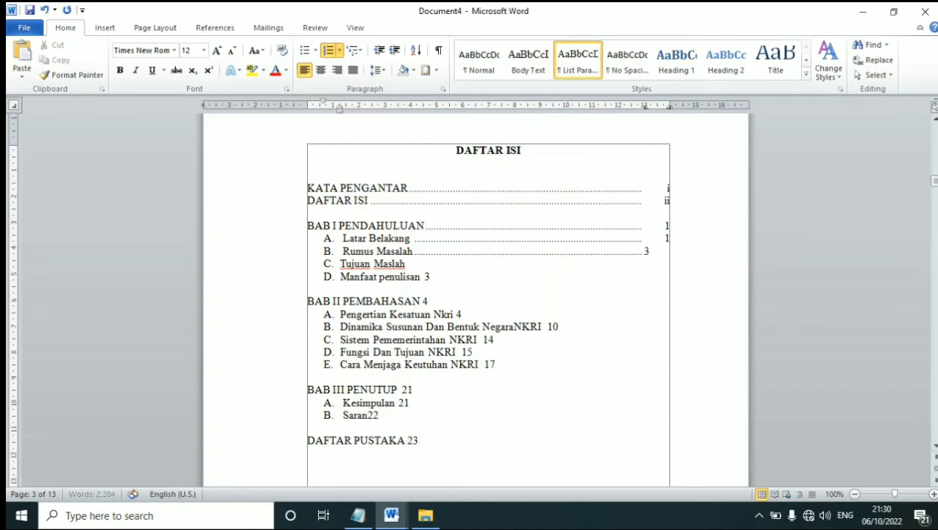
key("Tab")
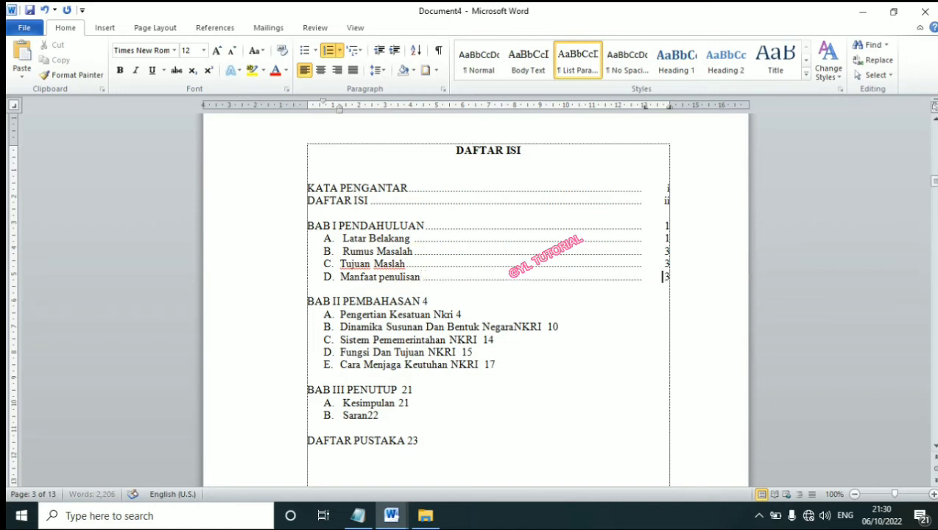
key("Down")
key("Left")
key("Tab")
key("Tab")
Give BAB II PEMBAHASAN (4) and entries D (15) and E (17) dotted leaders
key("Down")
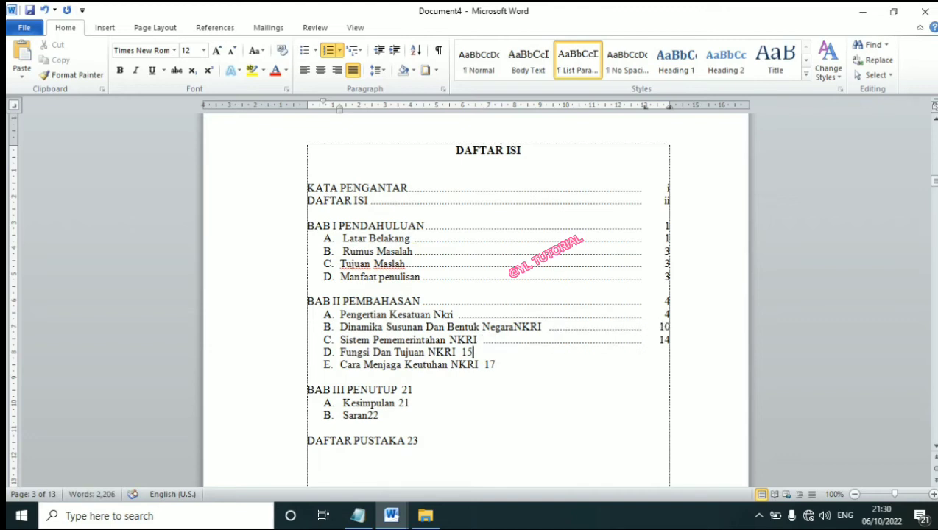
key("Tab")
key("Down")
key("Up")
key("Left")
Add dotted leaders for BAB III 21, Kesimpulan 21, Saran 22 and DAFTAR PUSTAKA 23
key("Left")
key("Tab")
key("Down")
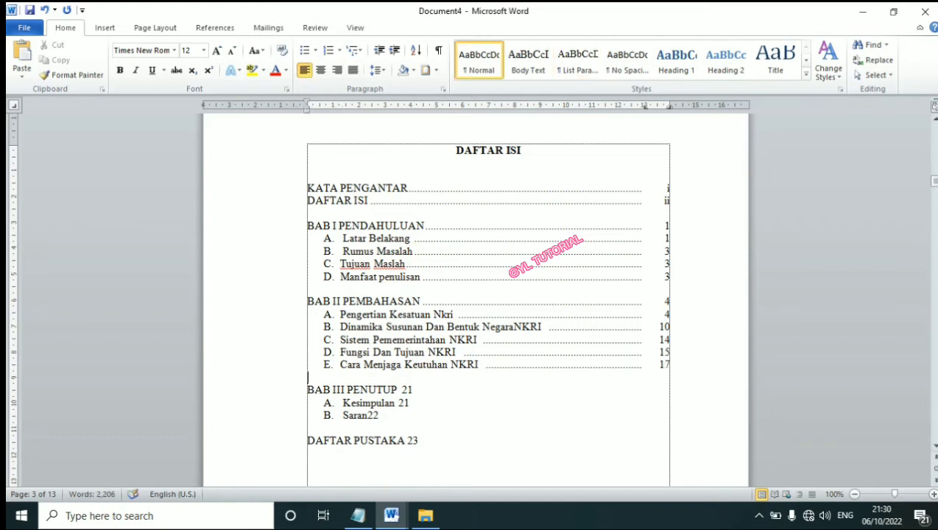
key("Tab")
key("Down")
key("Left")
key("Left")
key("Tab")
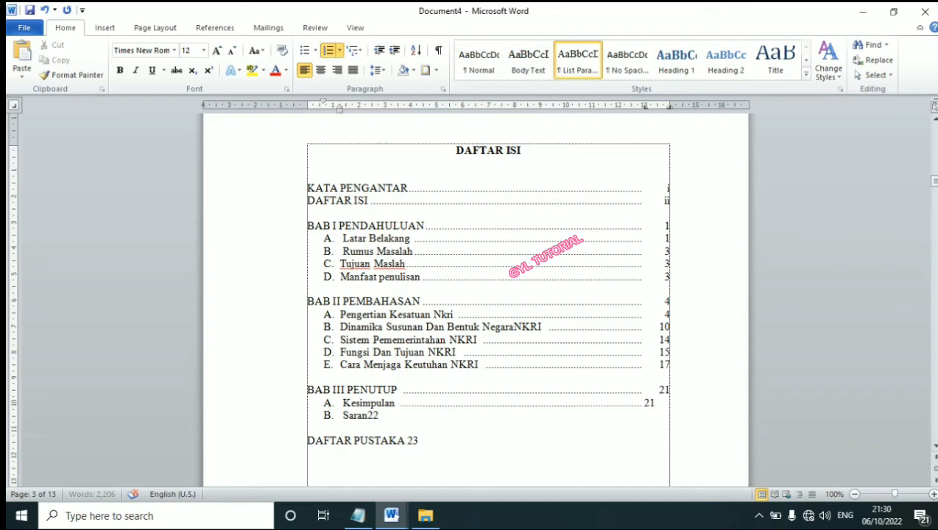
key("Tab")
key("Down")
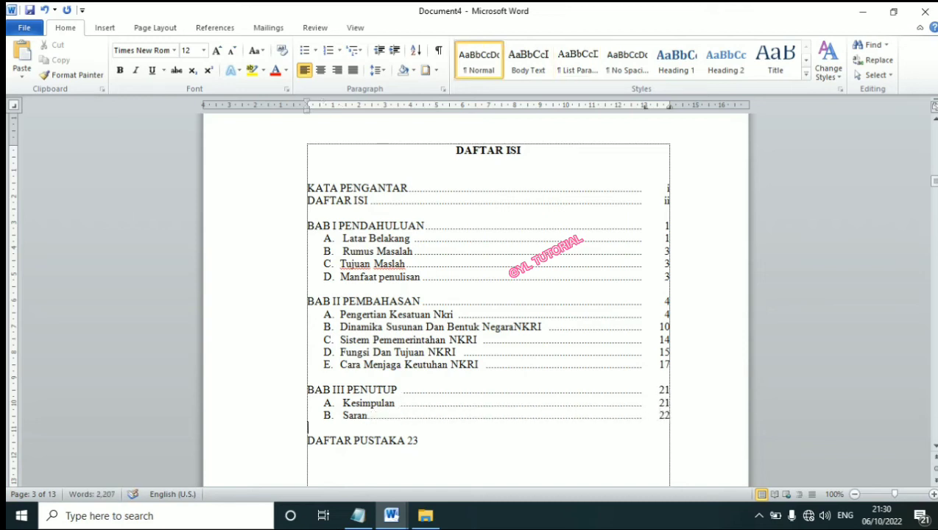
key("Tab")
key("BackSpace")
key("Left")
key("Tab")
key("Tab")
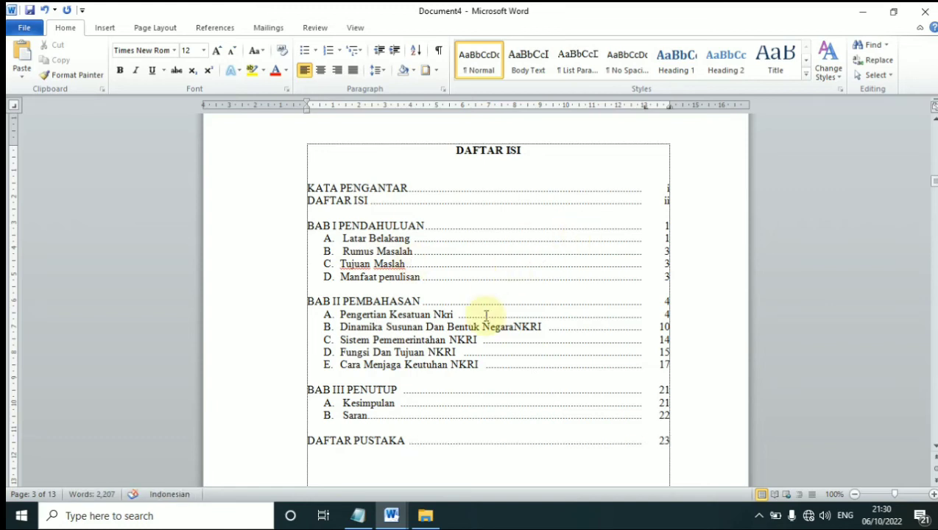
left_click(486, 316)
left_click(464, 395)
left_click(531, 240)
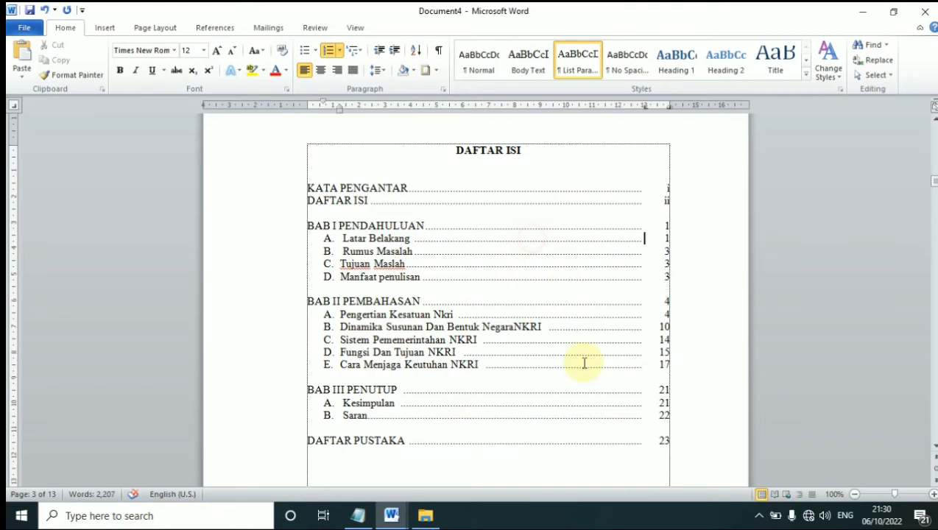
scroll(583, 362, "down", 2)
left_click(583, 362)
scroll(583, 363, "up", 2)
left_click(645, 327)
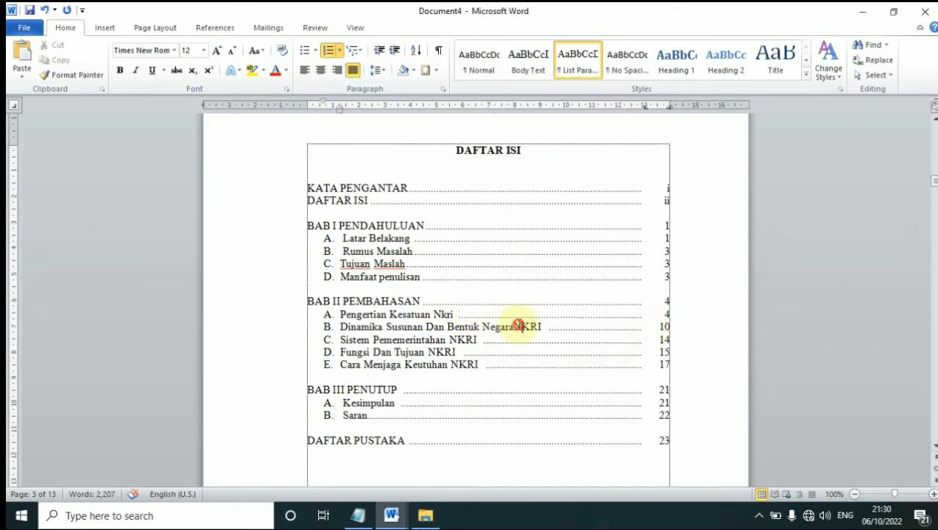
scroll(442, 309, "down", 4)
left_click(413, 276)
scroll(447, 332, "down", 5)
scroll(445, 332, "down", 5)
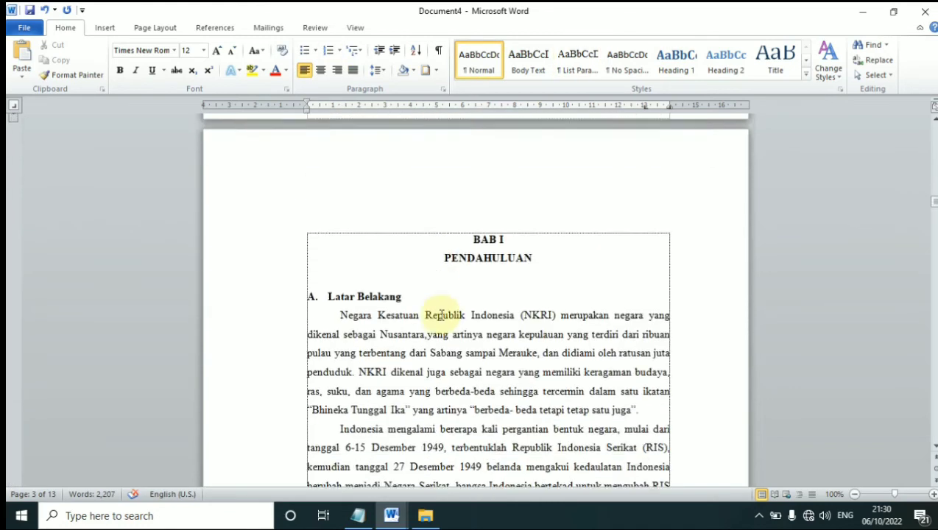
left_click(563, 198)
left_click(482, 305)
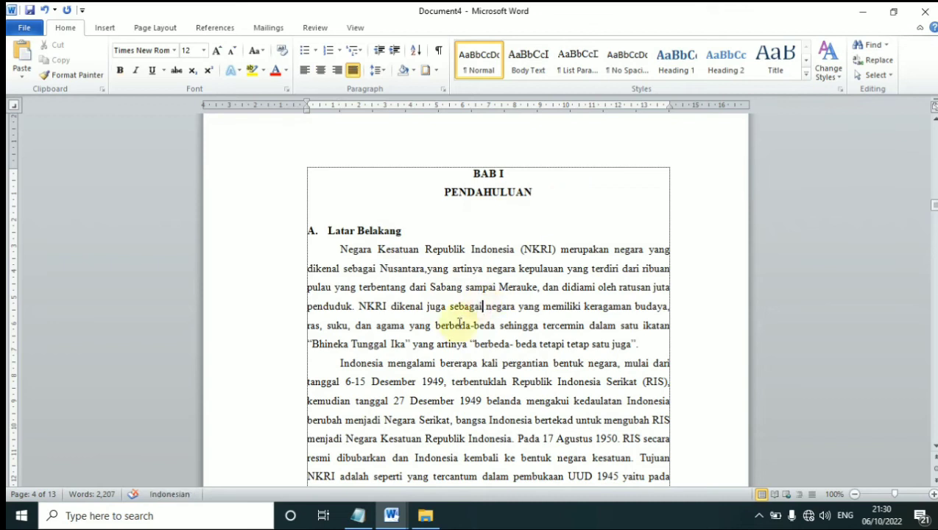
left_click(426, 268)
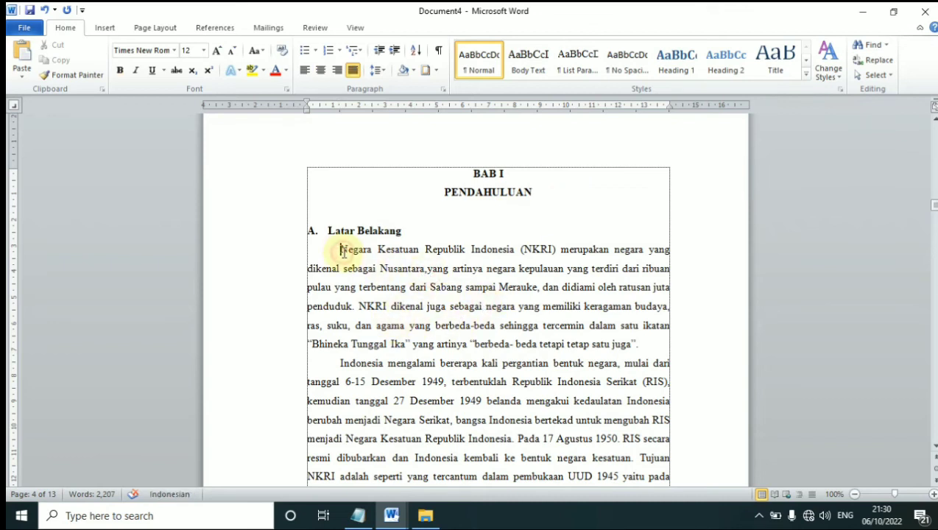
left_click(471, 221)
scroll(442, 229, "down", 1)
left_click(433, 196)
left_click(360, 216)
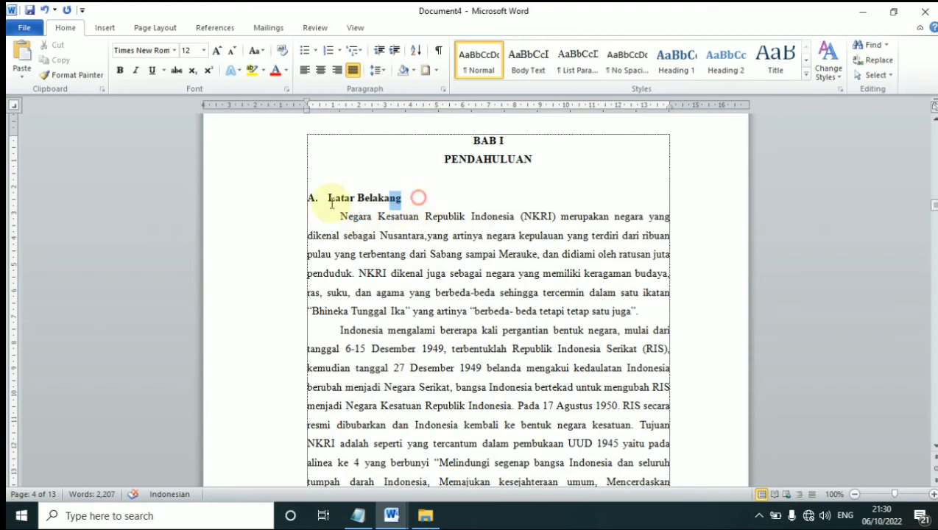
scroll(471, 279, "down", 7)
scroll(471, 278, "down", 5)
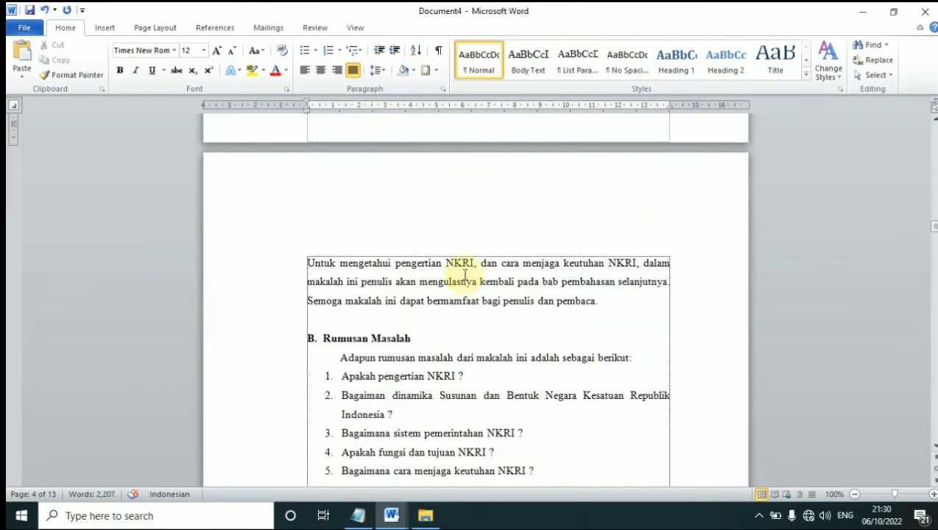
scroll(448, 253, "down", 2)
left_click(385, 190)
left_click_drag(444, 213, 315, 209)
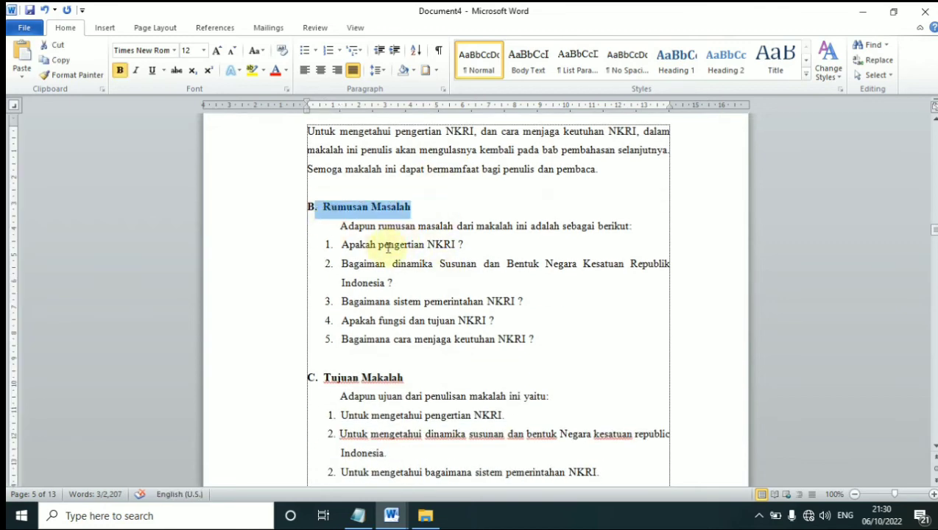
left_click(382, 208)
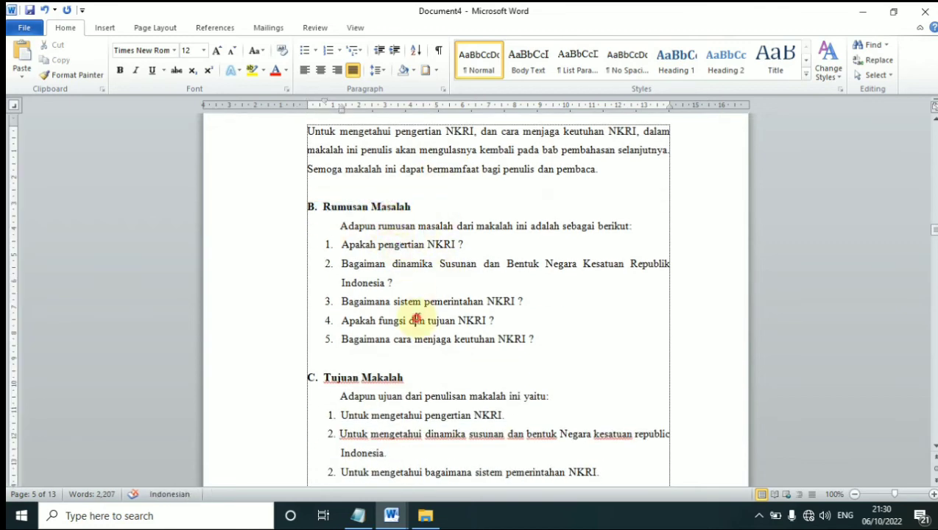
scroll(412, 320, "down", 1)
left_click_drag(420, 312, 318, 312)
left_click(367, 342)
scroll(398, 346, "down", 3)
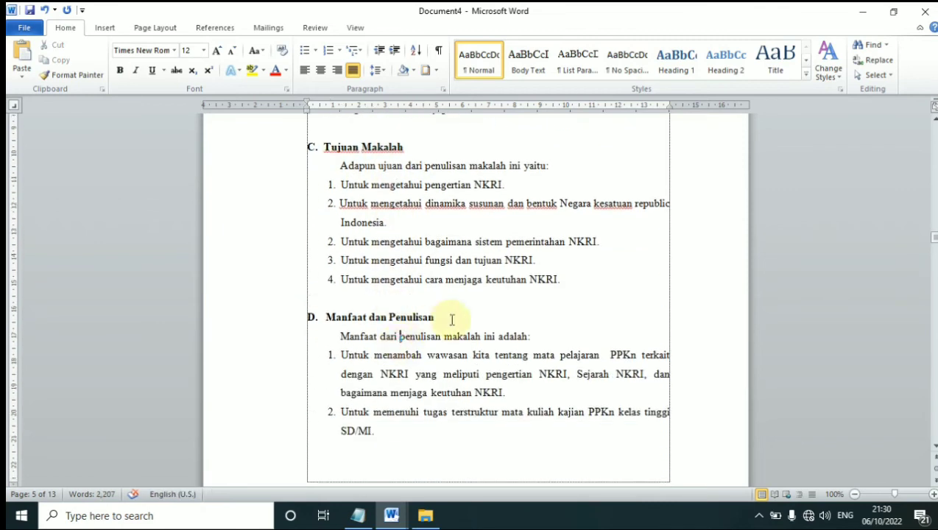
left_click_drag(441, 317, 324, 318)
scroll(482, 368, "up", 9)
left_click(426, 352)
scroll(434, 344, "down", 3)
left_click(436, 303)
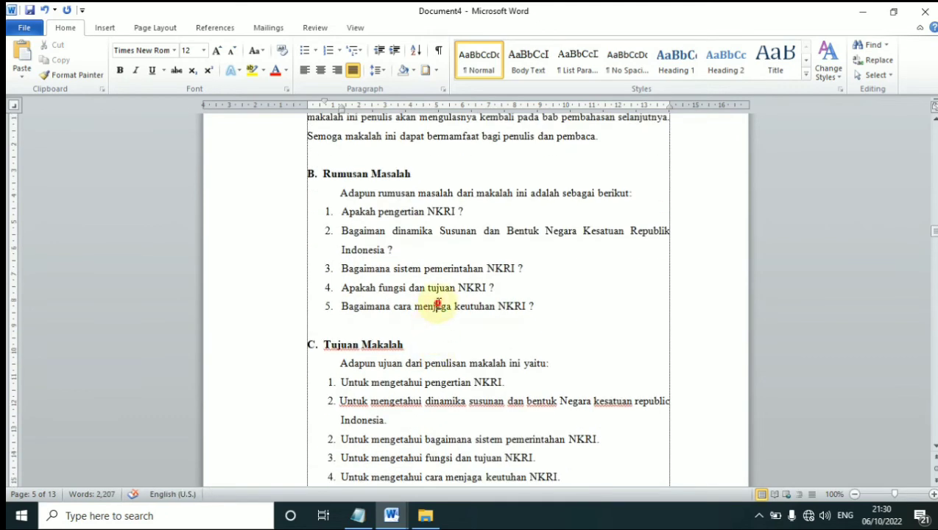
scroll(440, 297, "down", 1)
left_click_drag(558, 269, 328, 181)
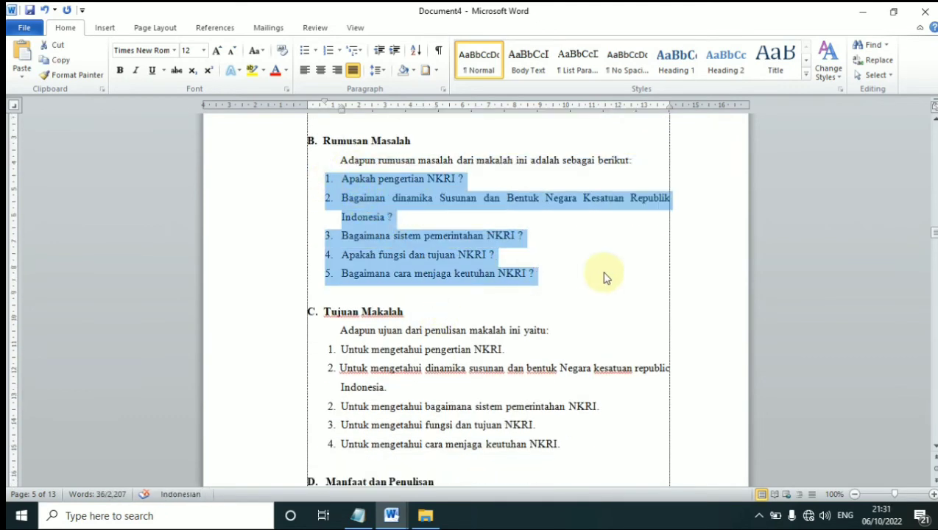
left_click(399, 221)
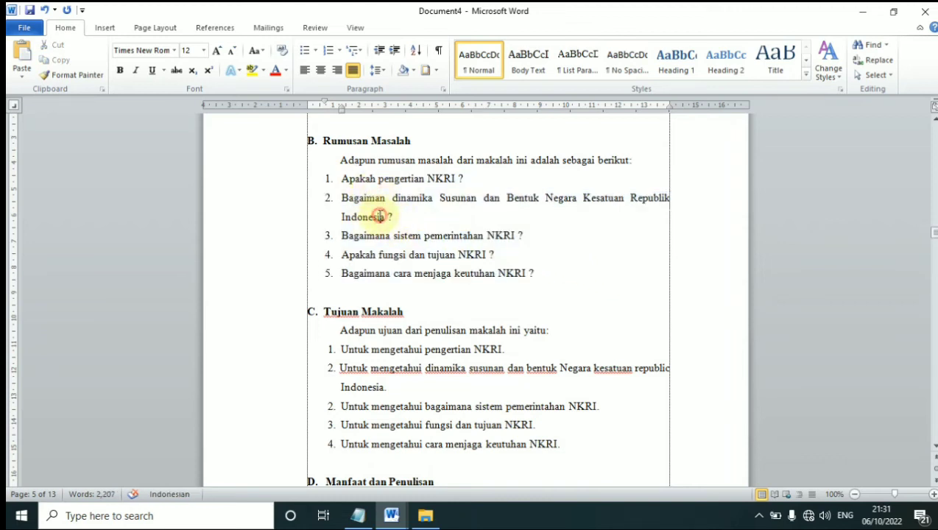
left_click_drag(538, 274, 299, 186)
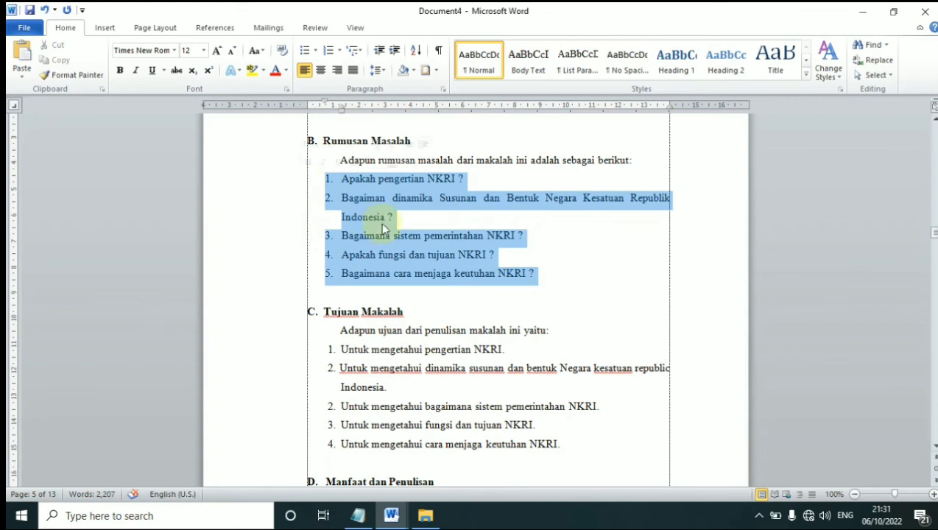
left_click(448, 283)
left_click(462, 368)
left_click_drag(569, 430, 324, 313)
left_click(425, 349)
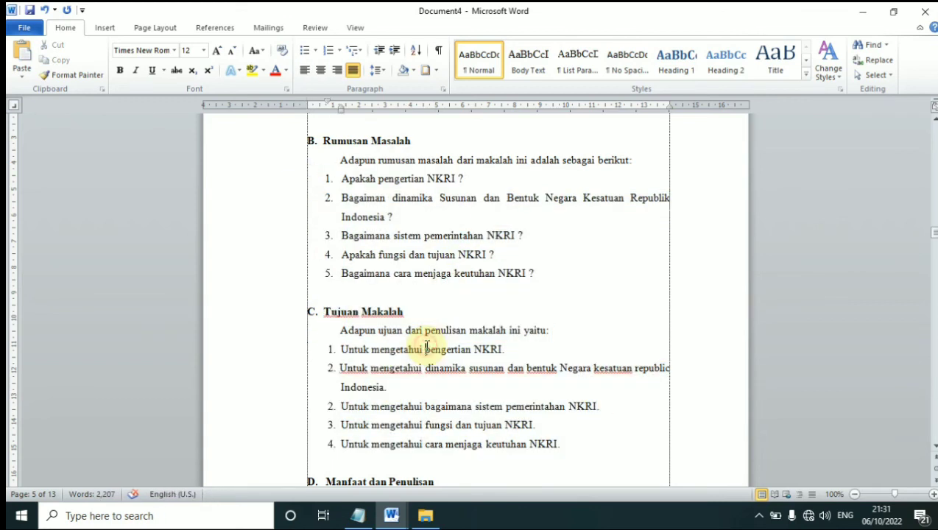
left_click_drag(587, 278, 341, 159)
left_click(523, 425)
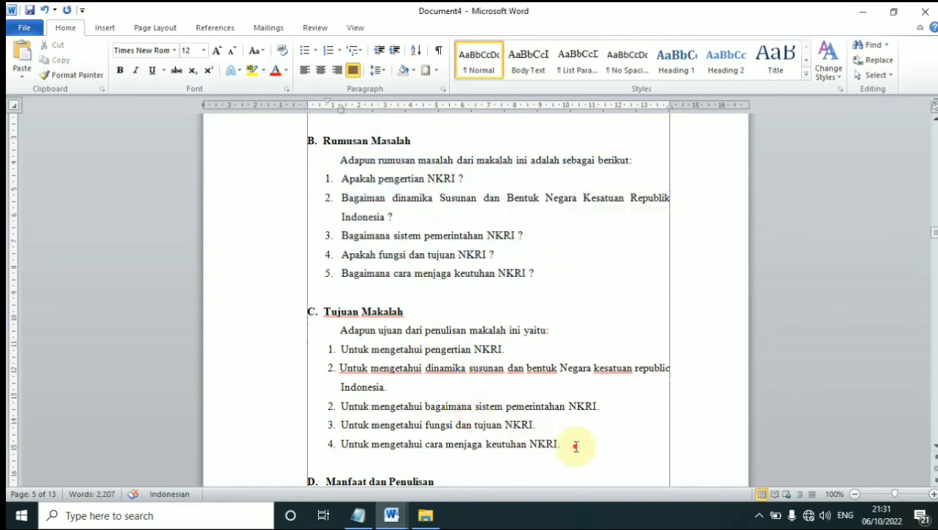
left_click_drag(575, 446, 338, 352)
left_click(492, 351)
scroll(438, 357, "down", 5)
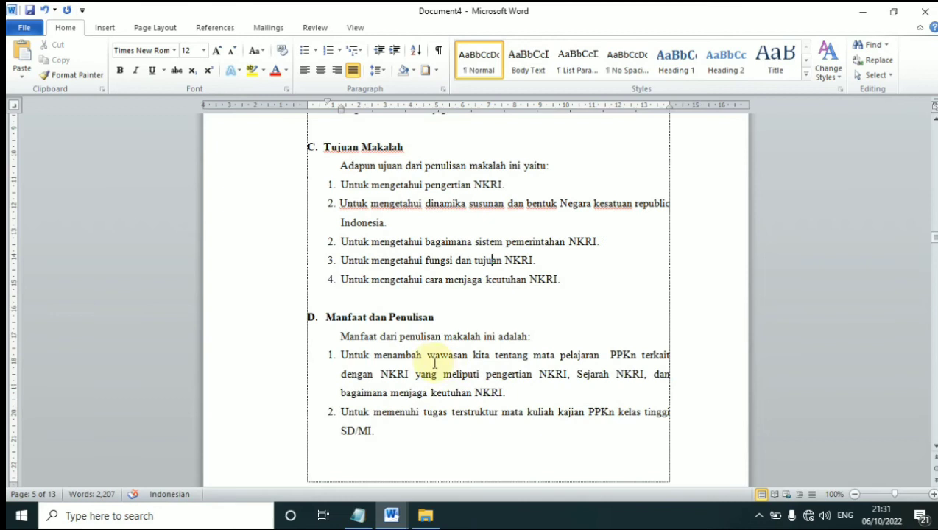
left_click(418, 335)
left_click_drag(402, 328, 305, 245)
left_click(504, 328)
left_click(389, 337)
left_click_drag(417, 333, 355, 256)
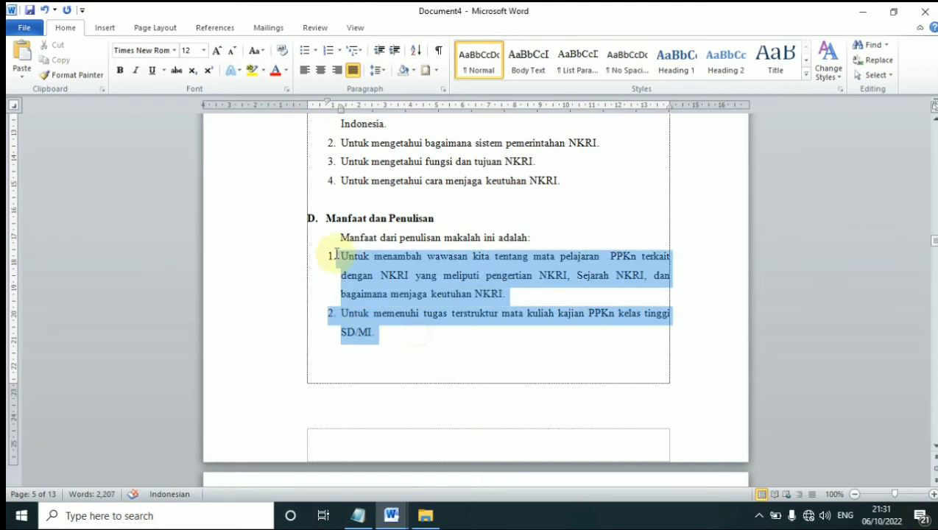
left_click(407, 282)
scroll(404, 276, "up", 11)
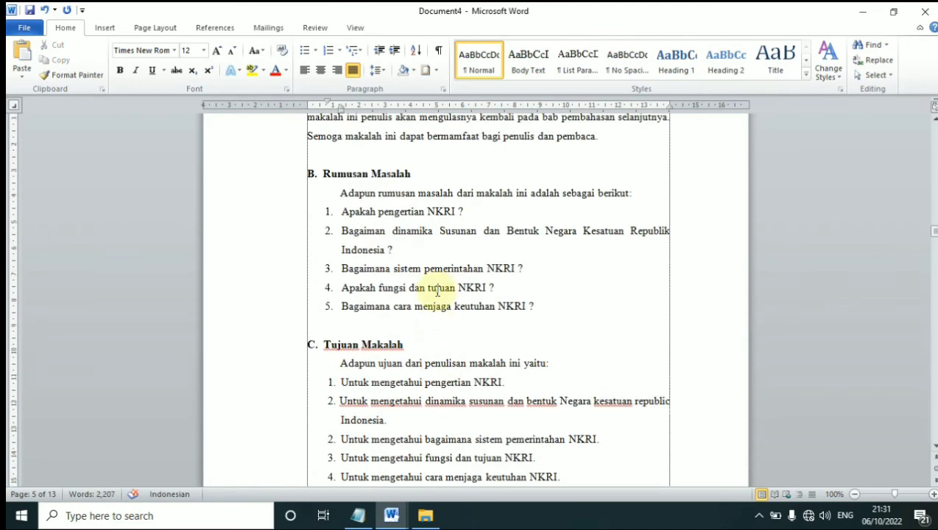
scroll(429, 289, "down", 10)
scroll(455, 317, "down", 8)
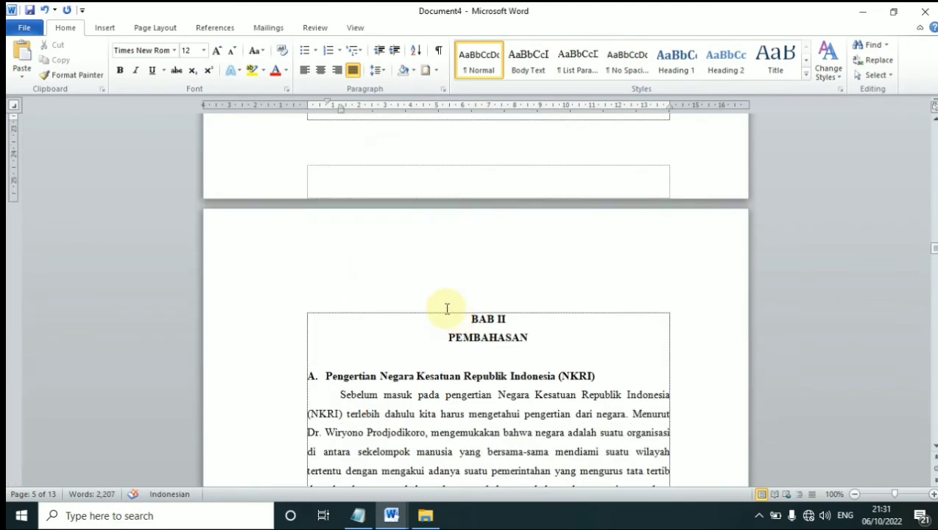
left_click(588, 345)
left_click_drag(588, 345, 422, 318)
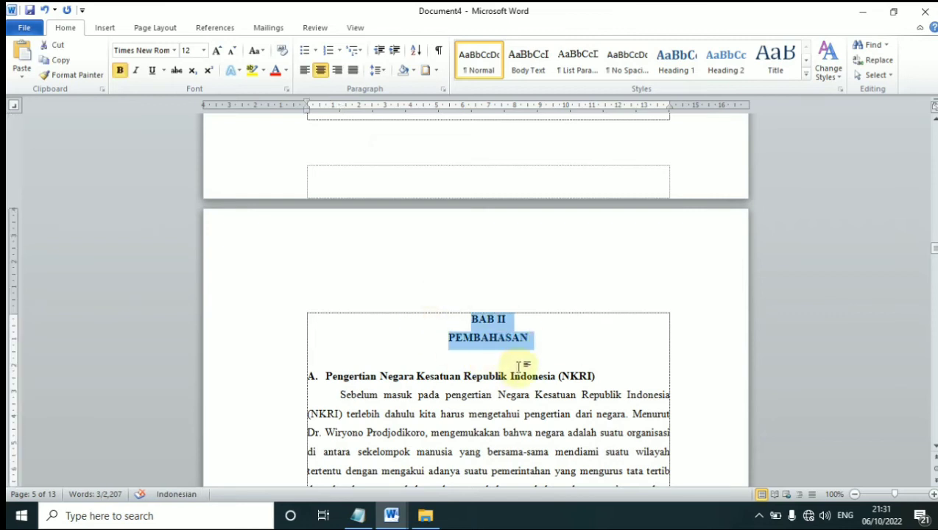
scroll(511, 354, "up", 1)
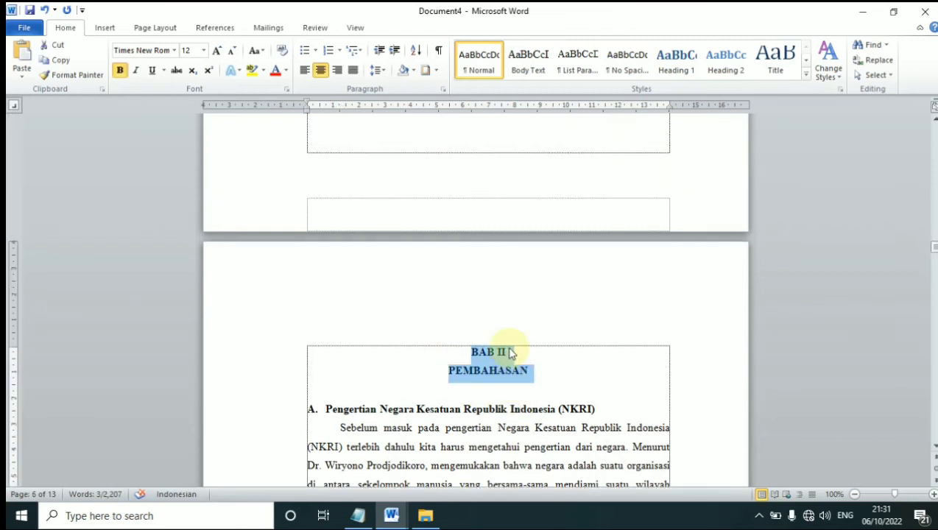
scroll(512, 354, "up", 20)
left_click(441, 341)
left_click_drag(548, 339, 318, 226)
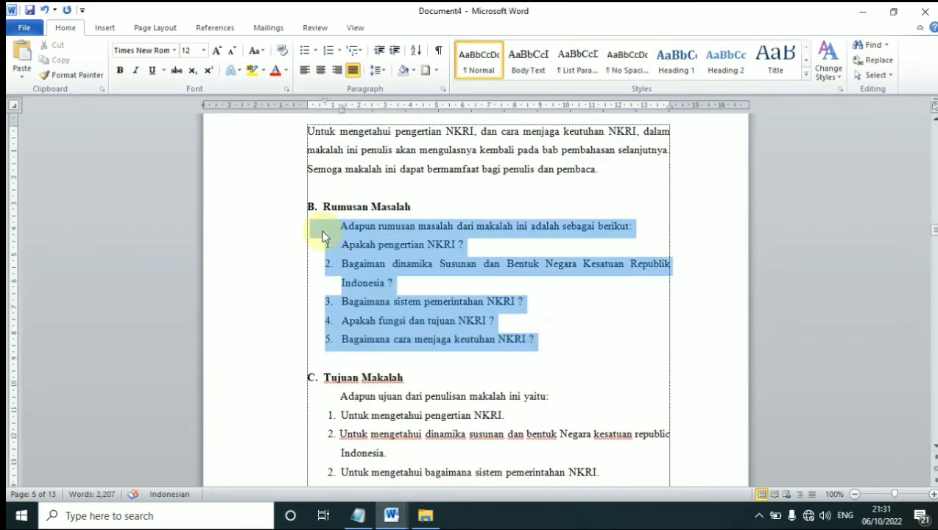
left_click(416, 289)
left_click(408, 285)
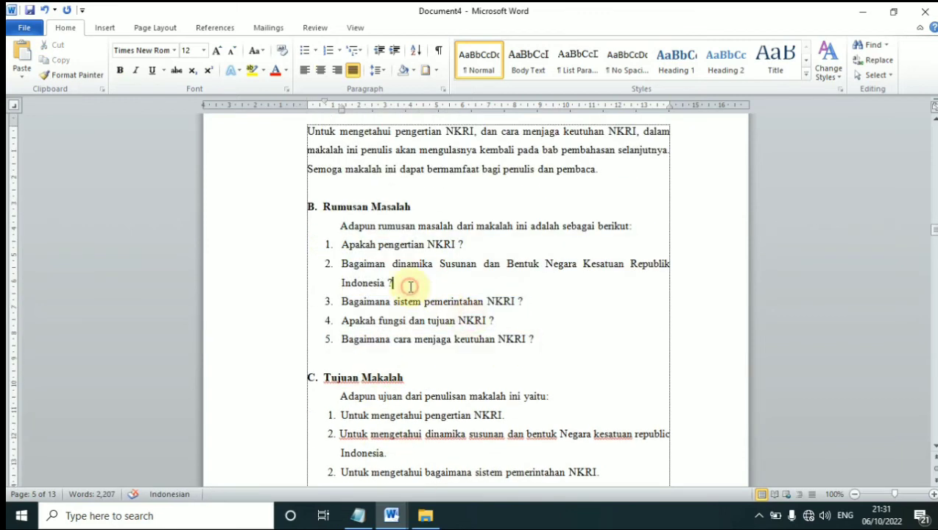
left_click_drag(551, 340, 346, 226)
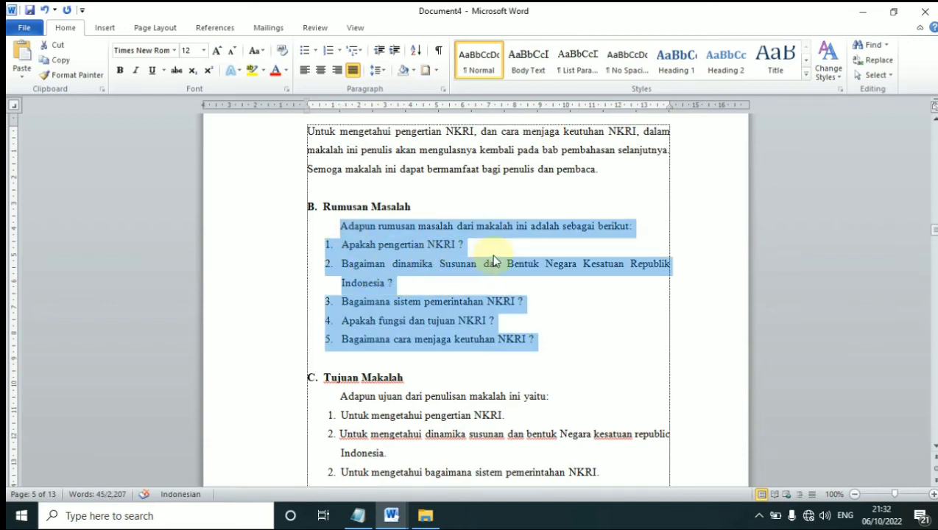
left_click(481, 298)
scroll(449, 334, "down", 12)
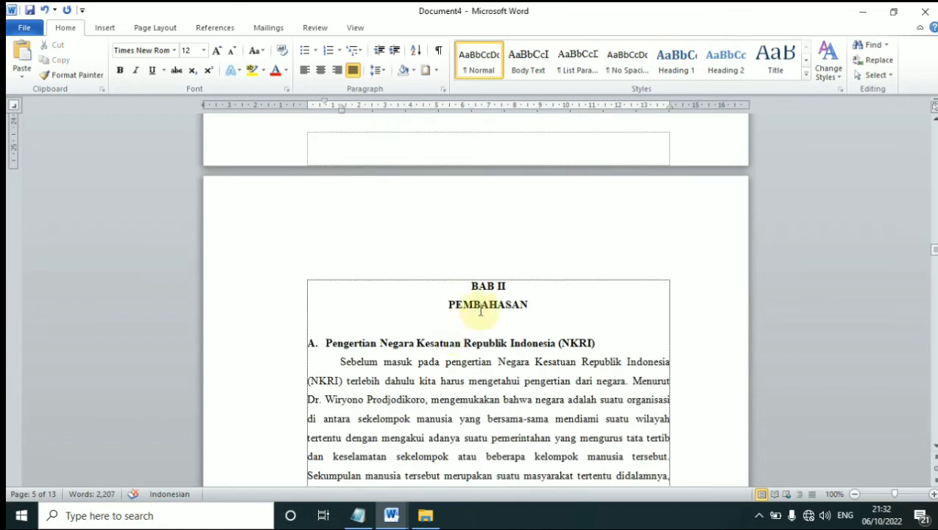
left_click(480, 309)
left_click(372, 343)
left_click(354, 346)
left_click_drag(325, 344, 616, 361)
left_click(438, 368)
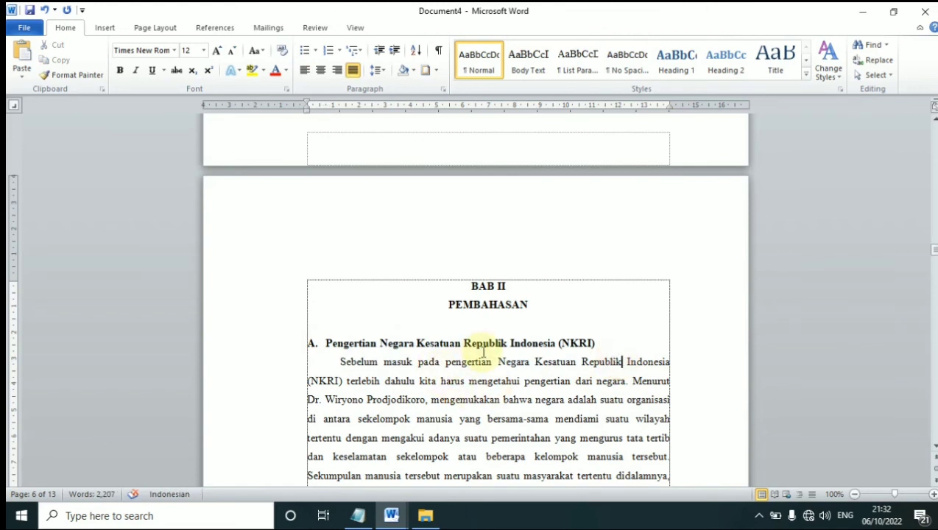
scroll(482, 352, "down", 2)
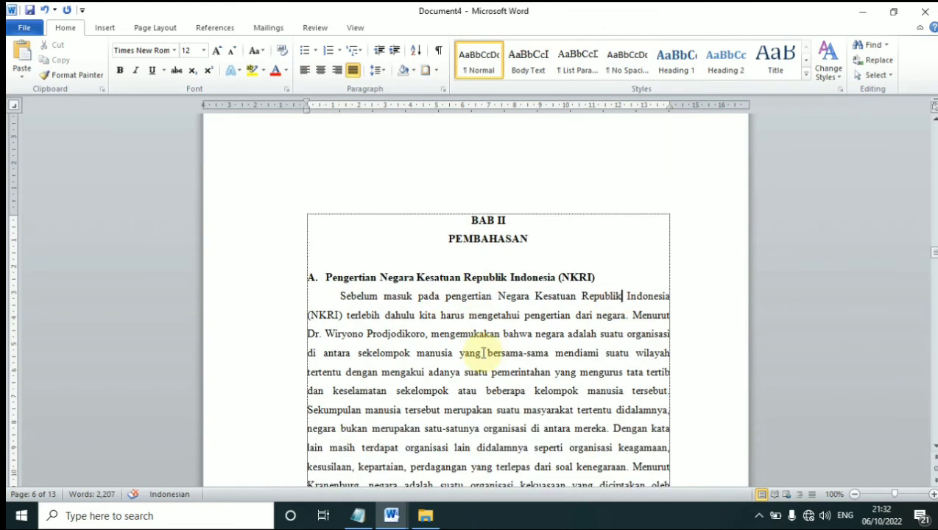
scroll(482, 353, "down", 2)
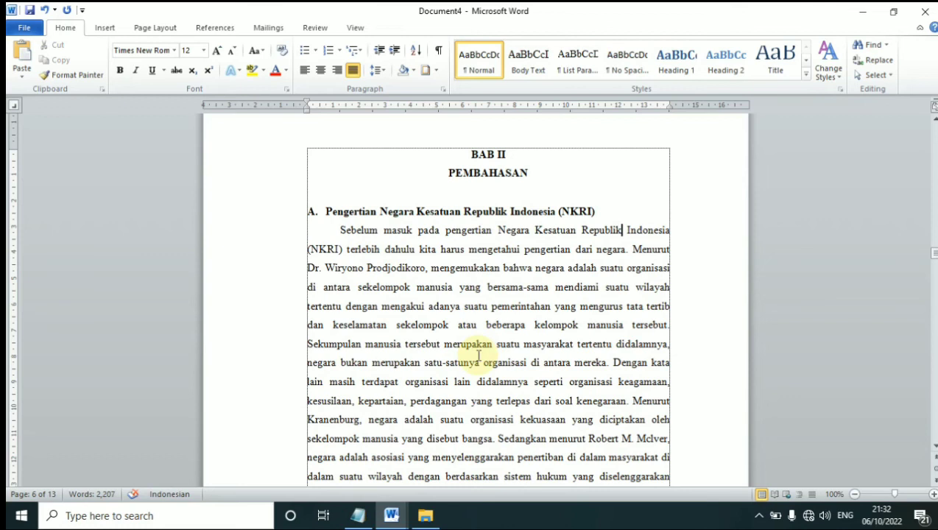
scroll(505, 375, "down", 1)
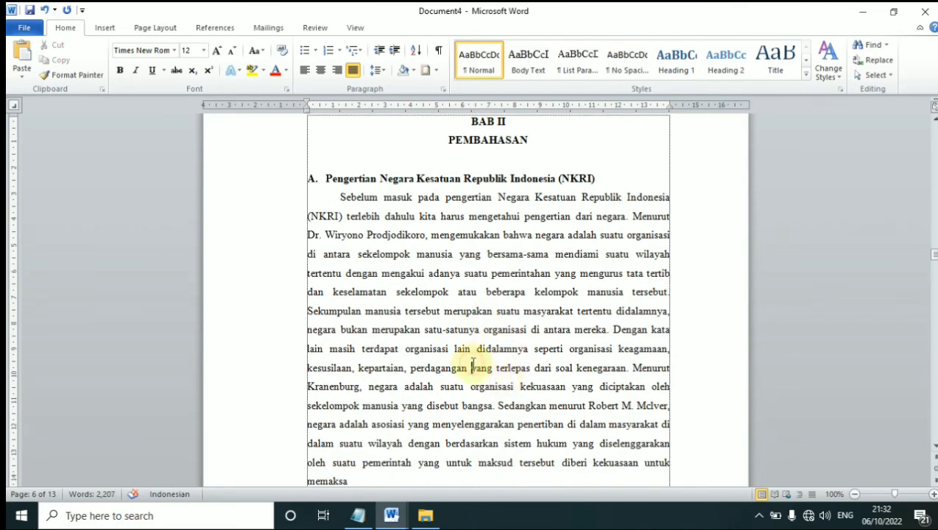
scroll(467, 357, "down", 2)
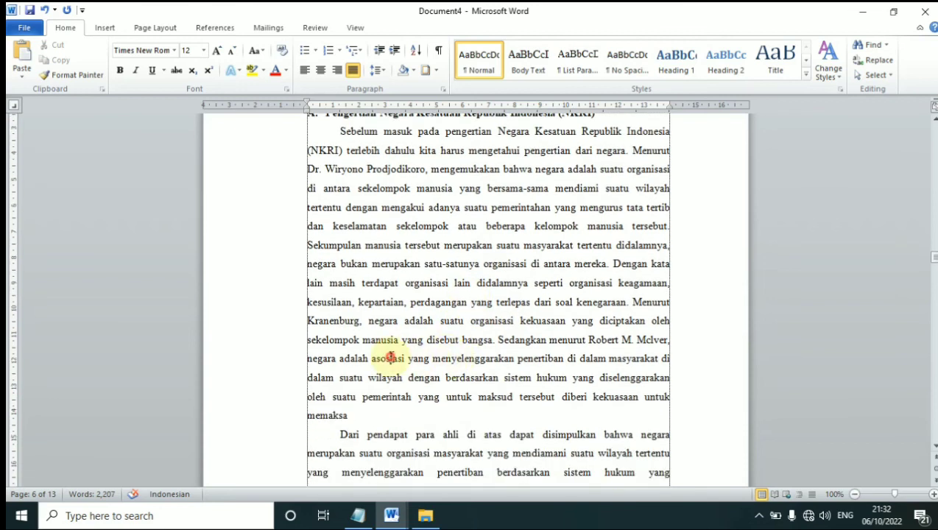
scroll(394, 360, "down", 3)
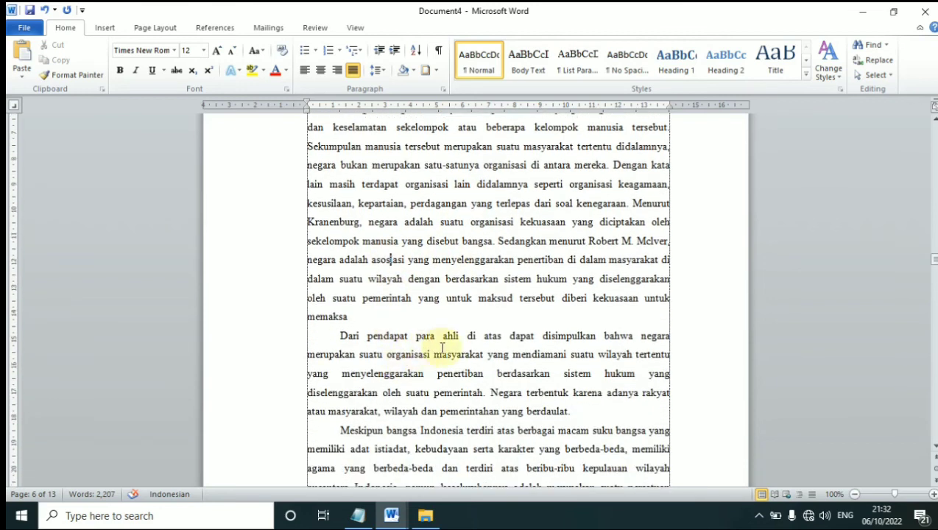
scroll(443, 356, "down", 3)
scroll(430, 368, "up", 5)
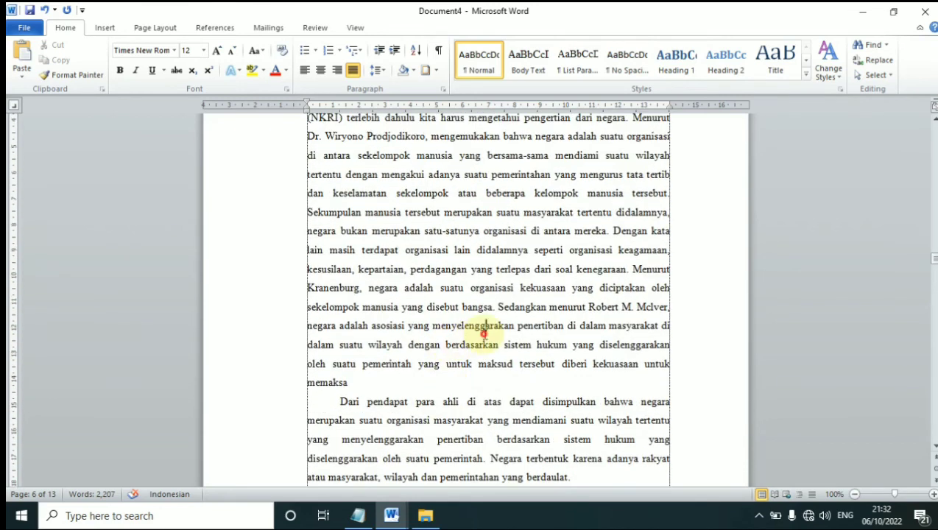
left_click_drag(358, 382, 324, 230)
left_click(461, 362)
scroll(461, 363, "down", 2)
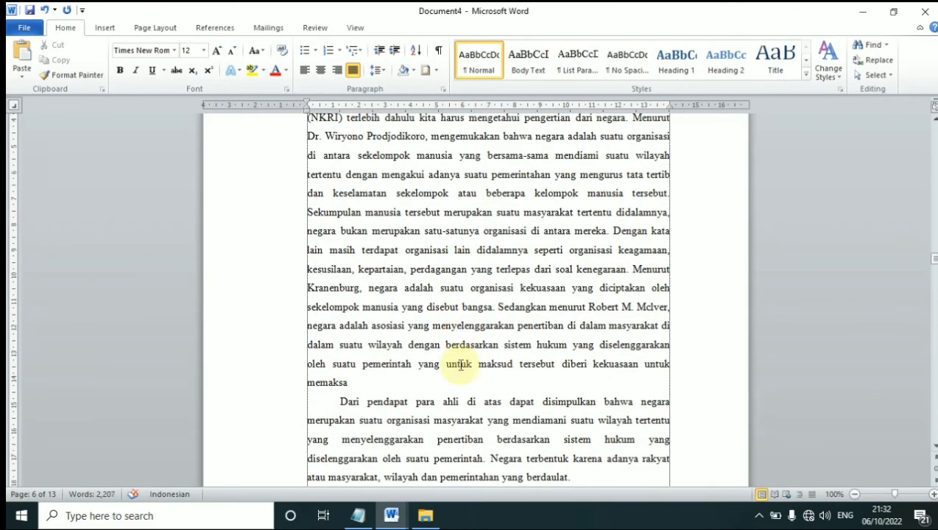
scroll(461, 365, "down", 1)
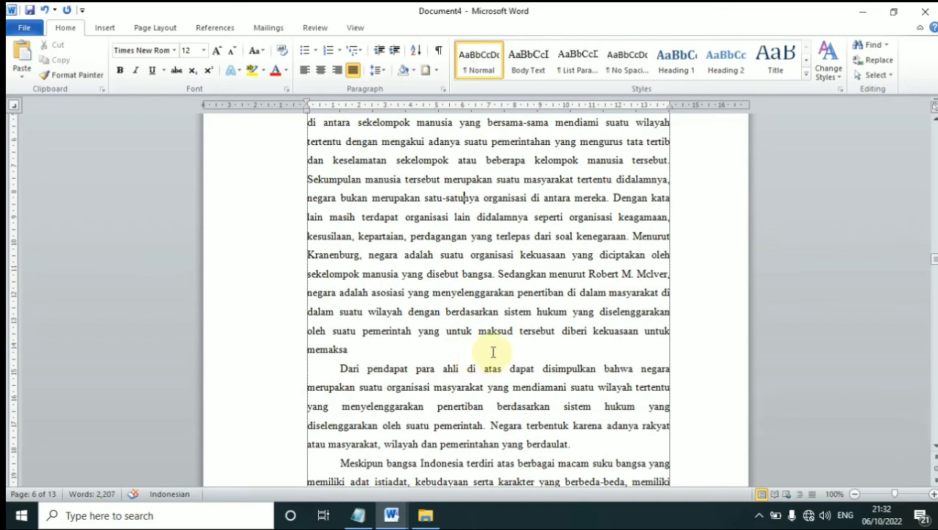
scroll(476, 336, "down", 3)
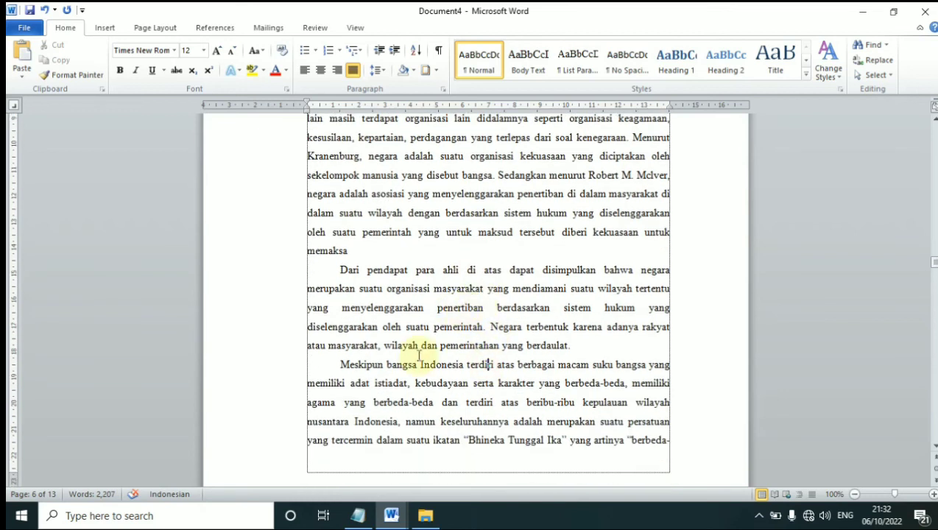
scroll(442, 350, "down", 5)
scroll(465, 321, "down", 5)
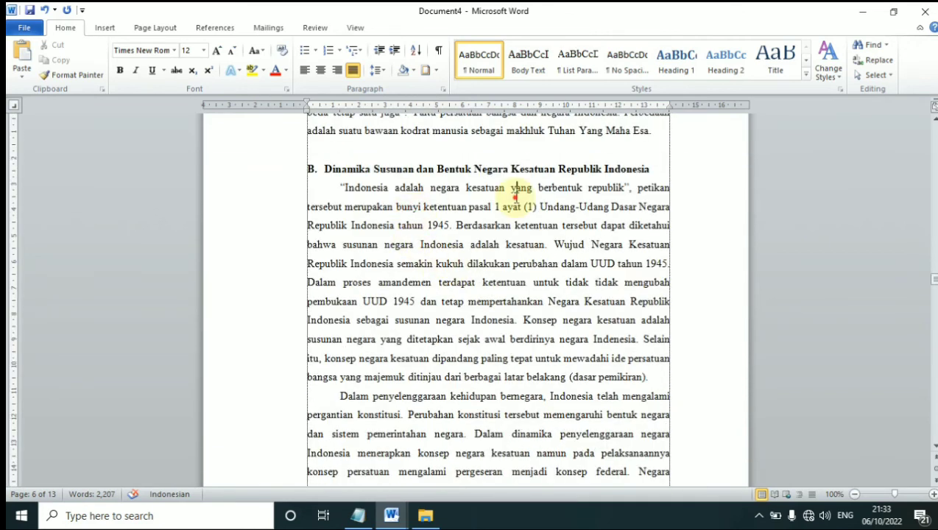
left_click_drag(659, 171, 326, 172)
left_click(448, 227)
left_click(504, 210)
scroll(543, 211, "up", 1)
left_click(534, 234)
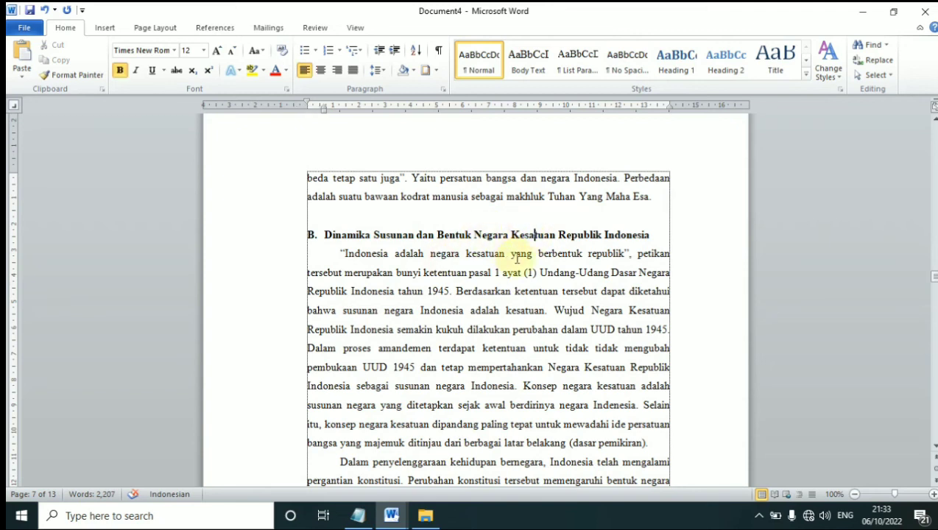
left_click(497, 255)
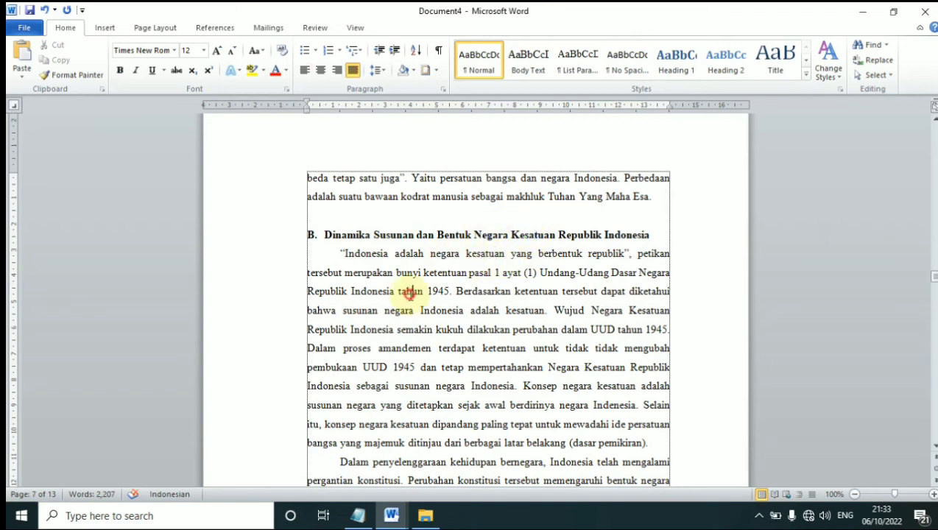
scroll(404, 295, "down", 3)
scroll(410, 288, "up", 2)
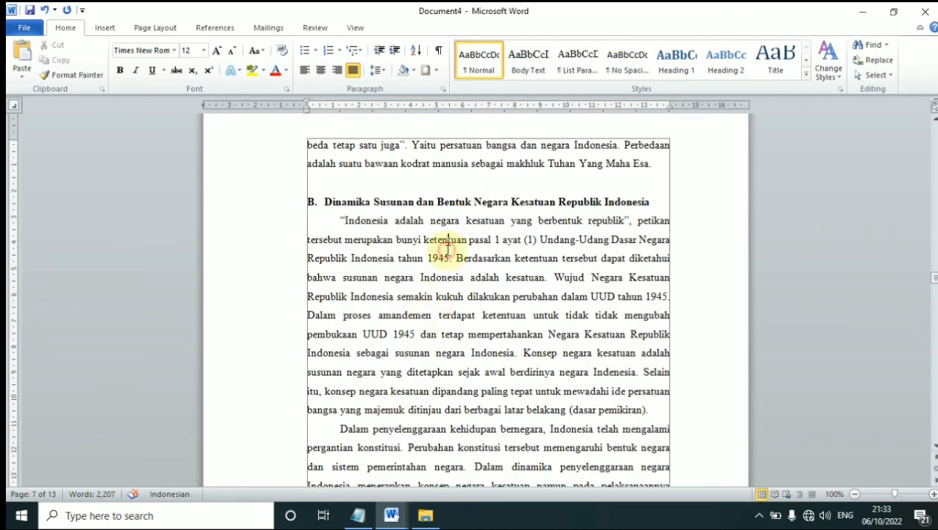
scroll(413, 251, "up", 1)
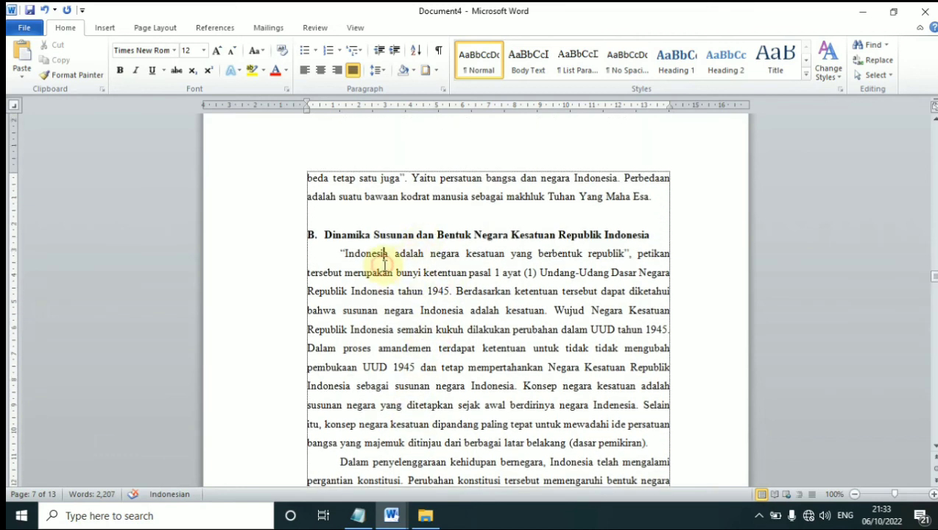
left_click(454, 349)
scroll(441, 320, "down", 2)
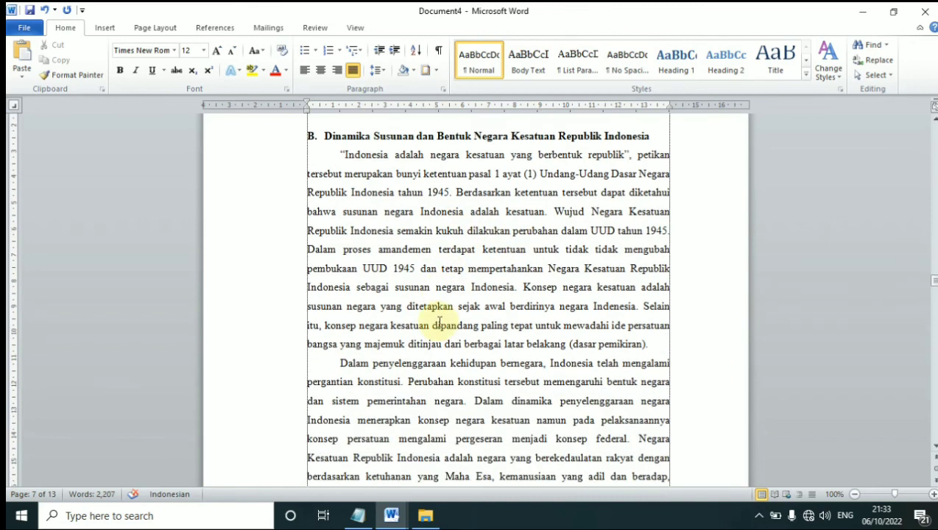
scroll(425, 315, "down", 4)
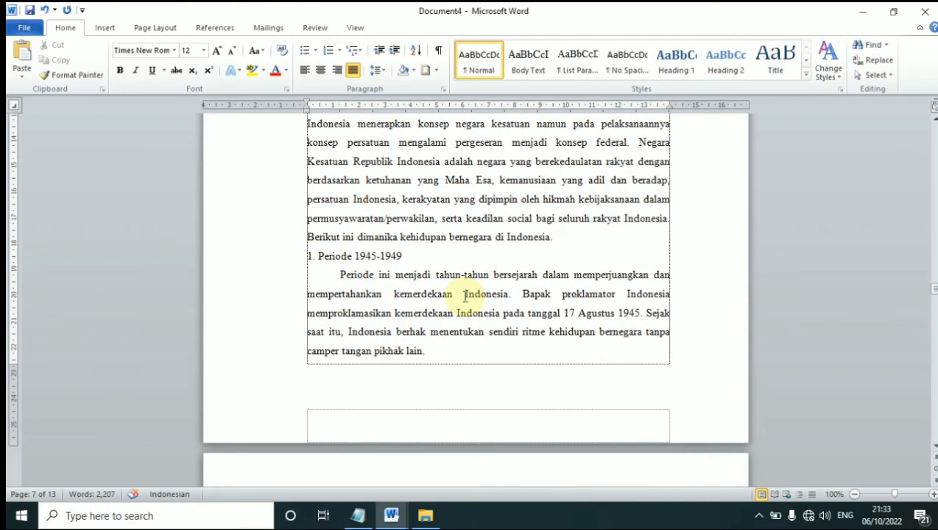
scroll(464, 295, "up", 8)
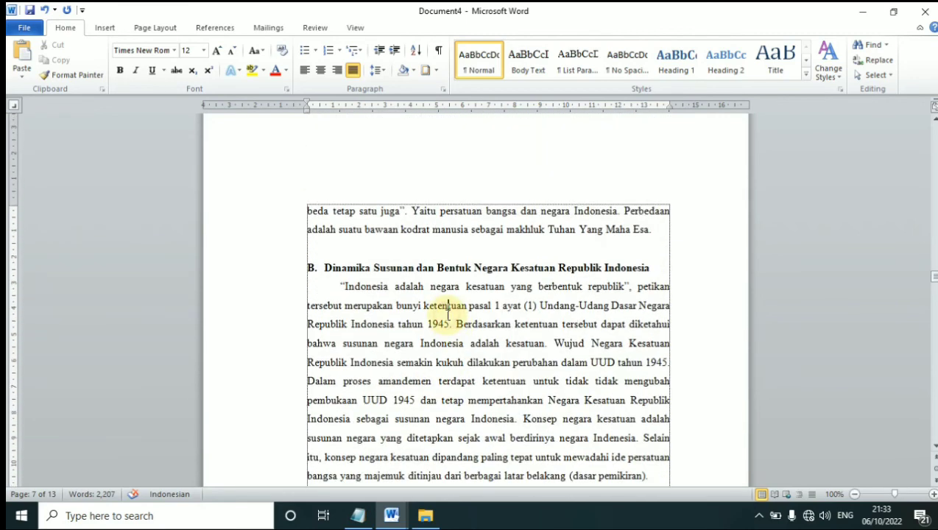
scroll(448, 314, "down", 12)
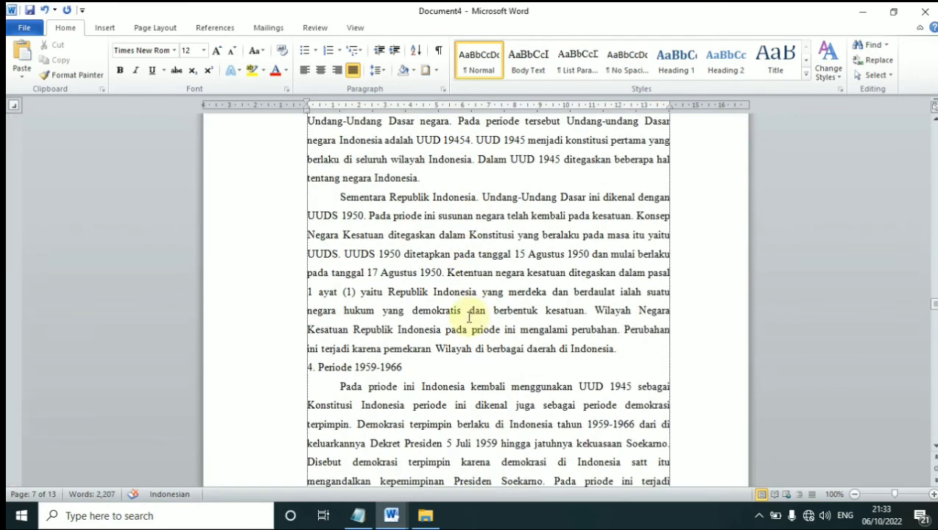
scroll(468, 317, "down", 4)
left_click(431, 290)
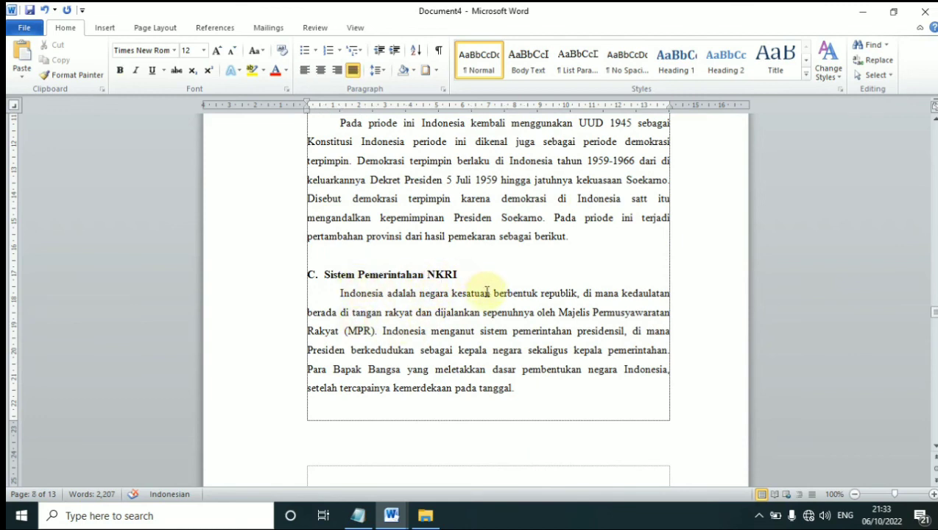
left_click_drag(448, 330, 445, 347)
left_click(372, 333)
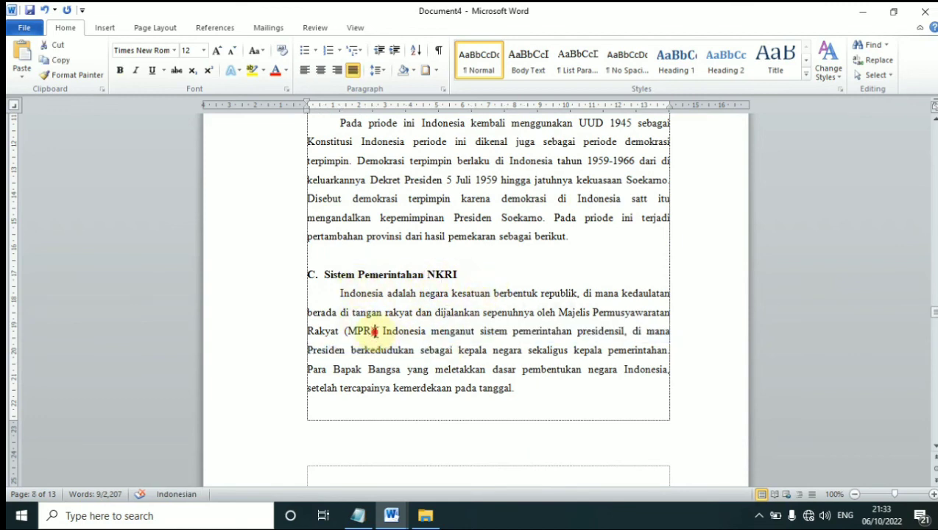
scroll(538, 368, "down", 3)
left_click(530, 298)
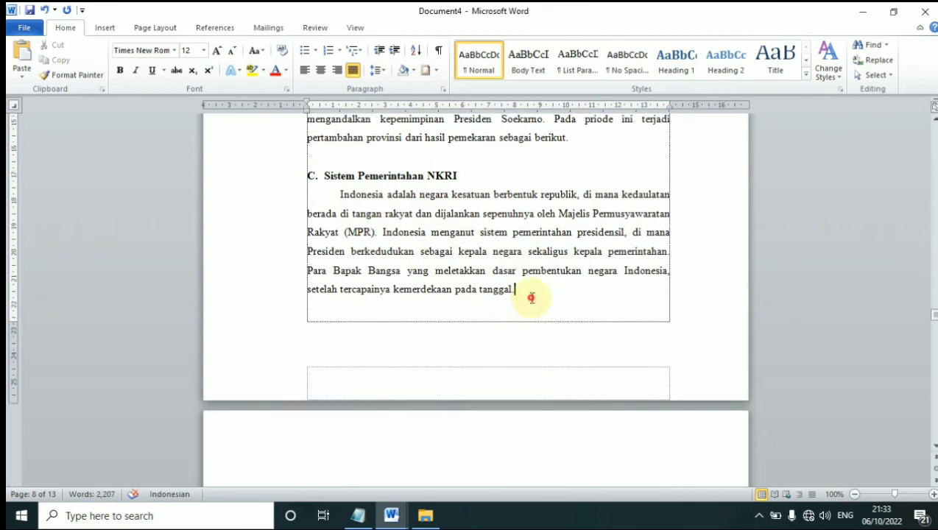
scroll(471, 280, "down", 3)
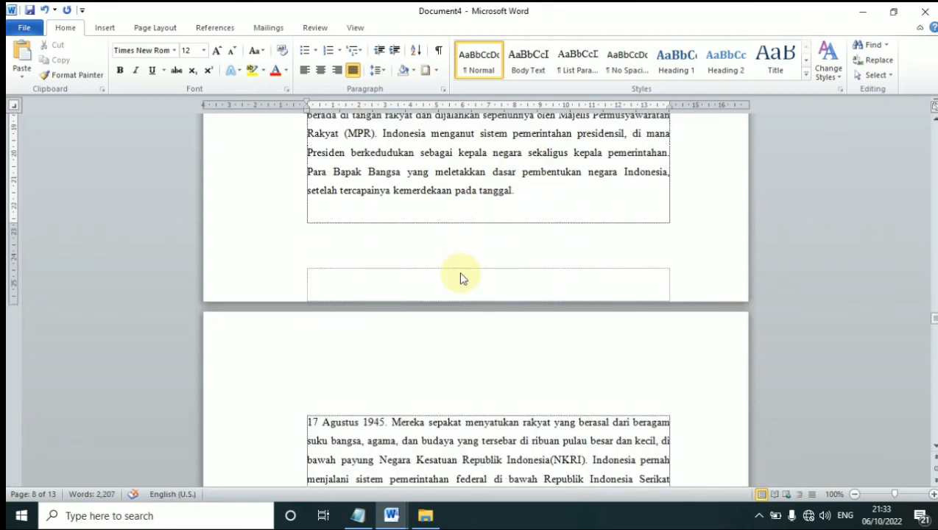
scroll(400, 268, "up", 5)
left_click(400, 262)
scroll(457, 253, "down", 14)
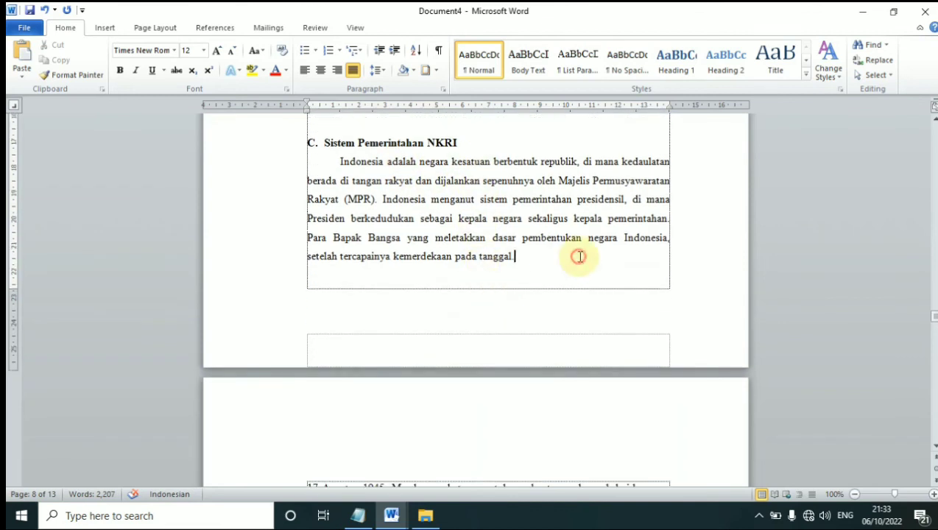
scroll(460, 265, "down", 3)
left_click(441, 272)
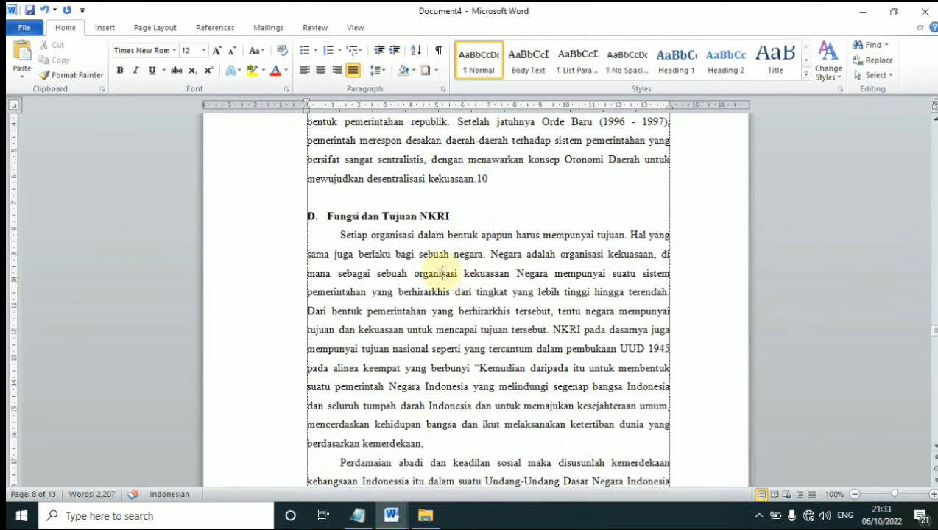
left_click(444, 346)
left_click(464, 381)
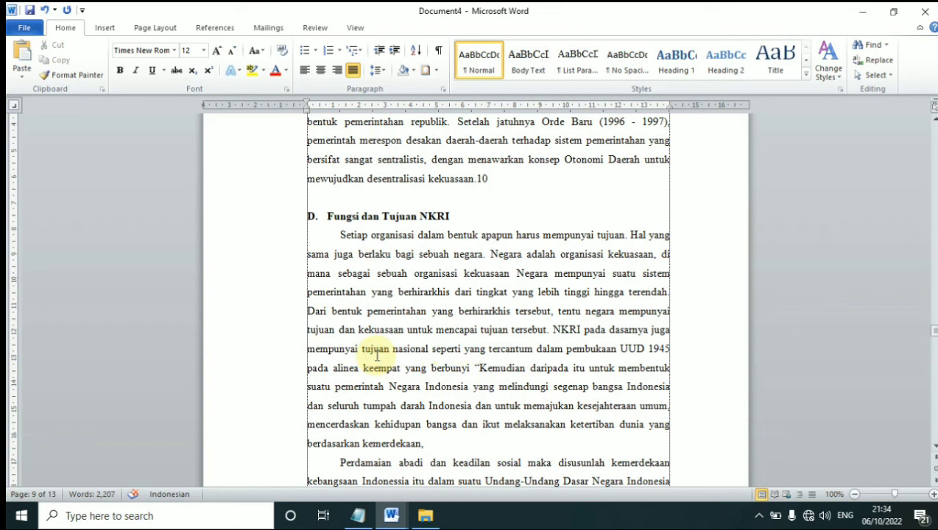
left_click_drag(425, 426, 332, 245)
left_click(485, 368)
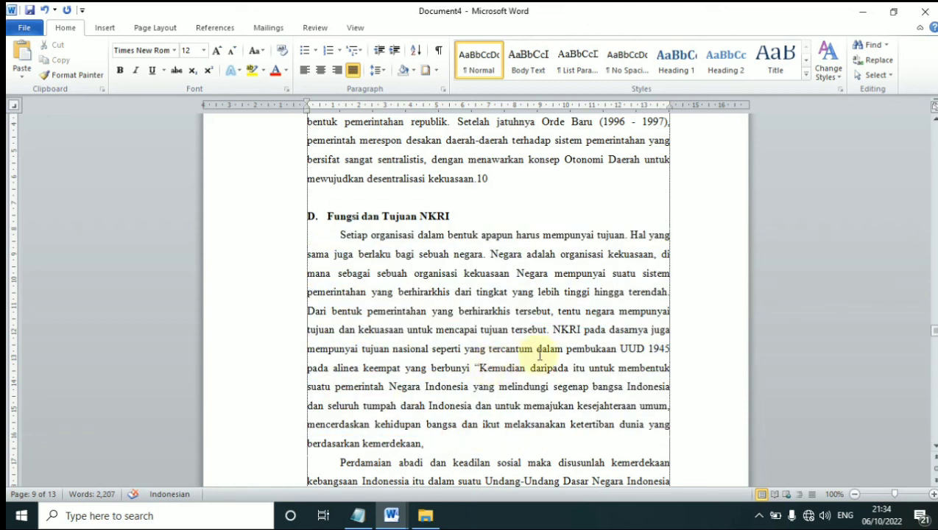
scroll(470, 331, "down", 10)
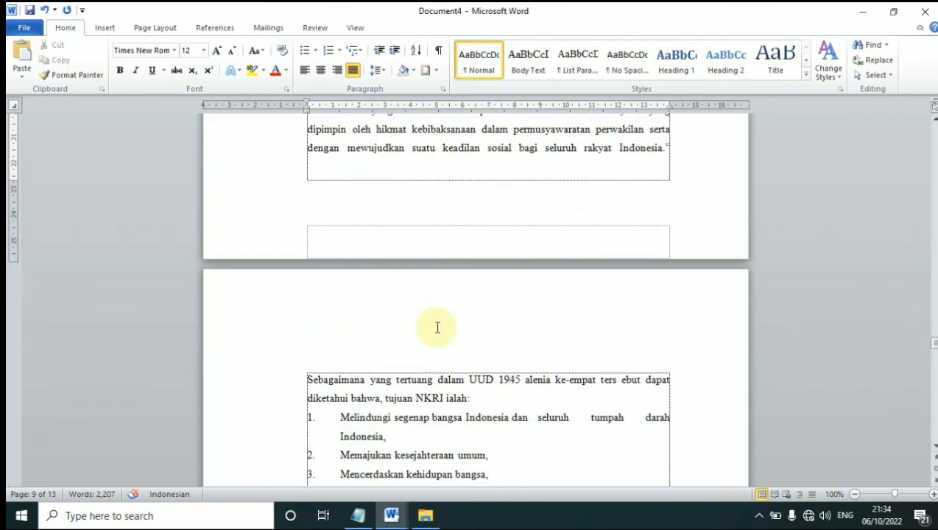
scroll(443, 324, "down", 5)
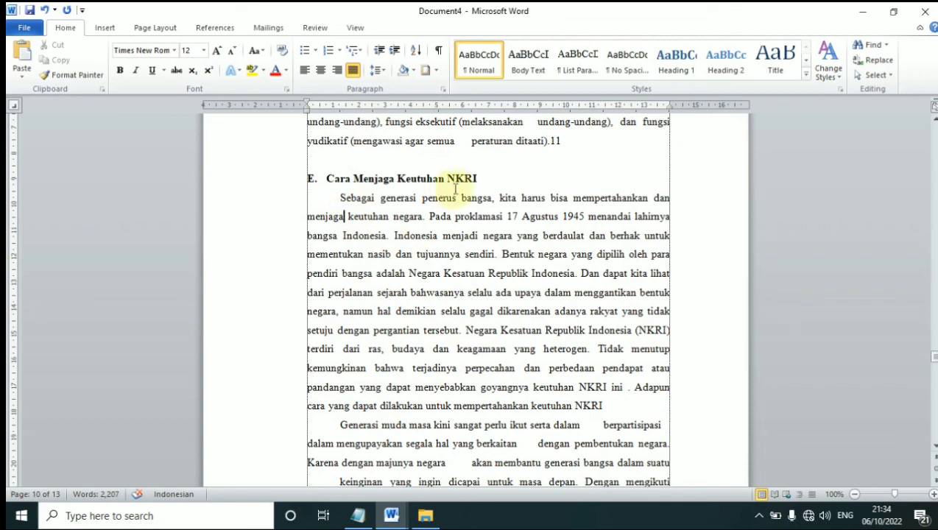
left_click(404, 254)
scroll(401, 266, "down", 2)
scroll(400, 266, "down", 5)
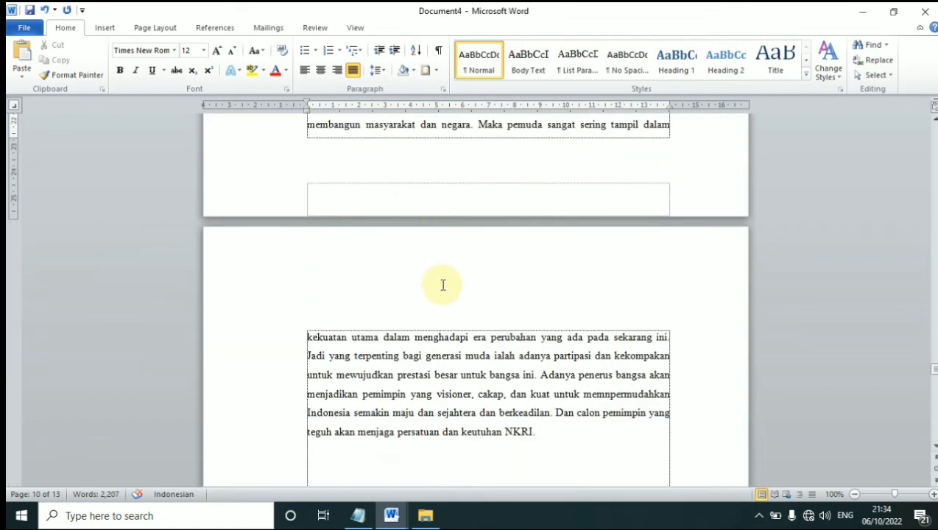
scroll(441, 295, "down", 2)
scroll(438, 274, "down", 10)
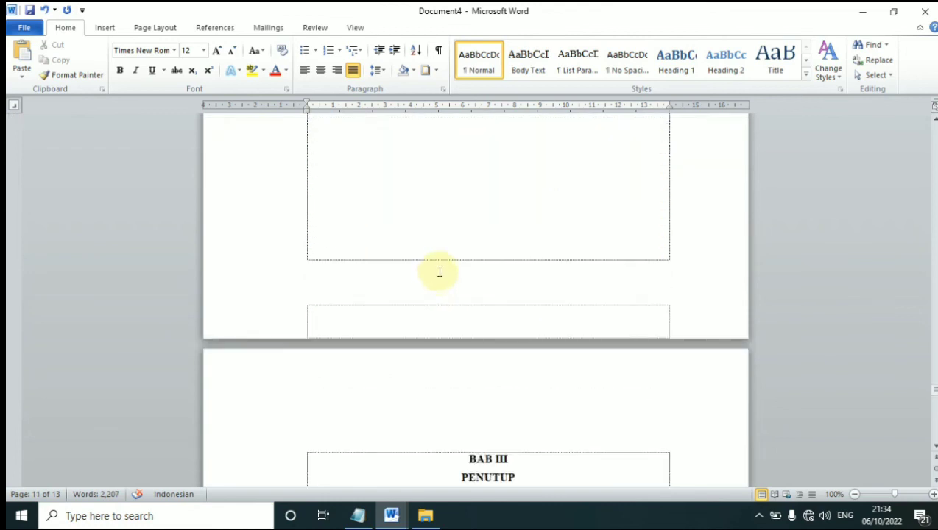
left_click(446, 230)
left_click(548, 221)
left_click_drag(548, 221, 398, 193)
left_click(446, 306)
scroll(447, 329, "down", 2)
left_click(501, 360)
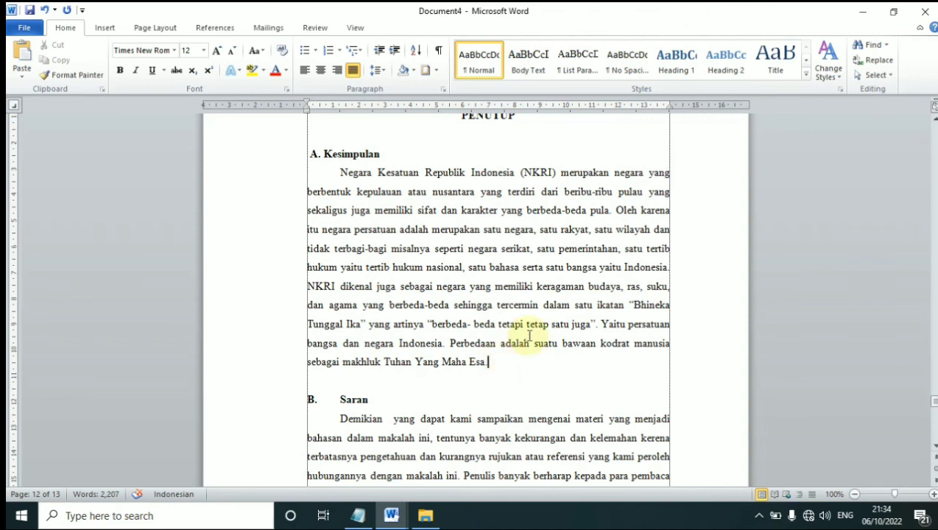
scroll(552, 313, "up", 3)
left_click(543, 250)
scroll(440, 305, "down", 2)
left_click(530, 343)
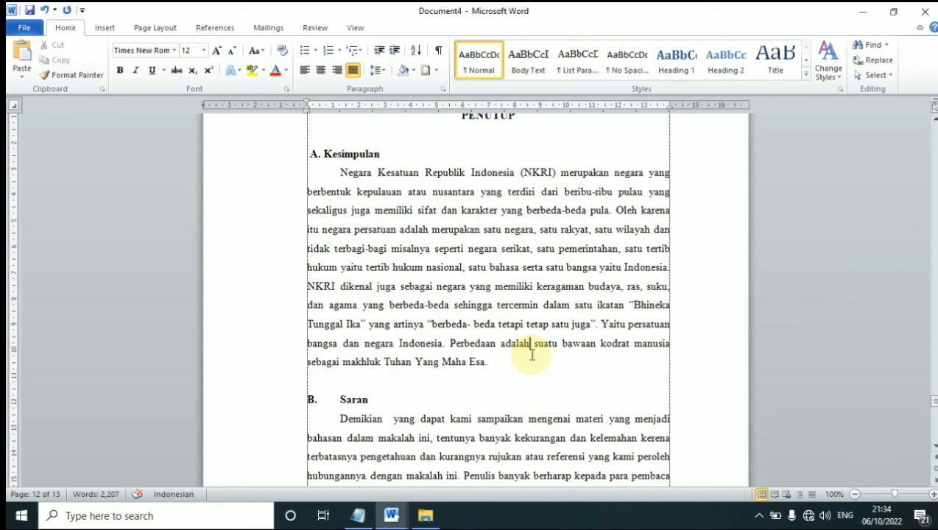
left_click(538, 380)
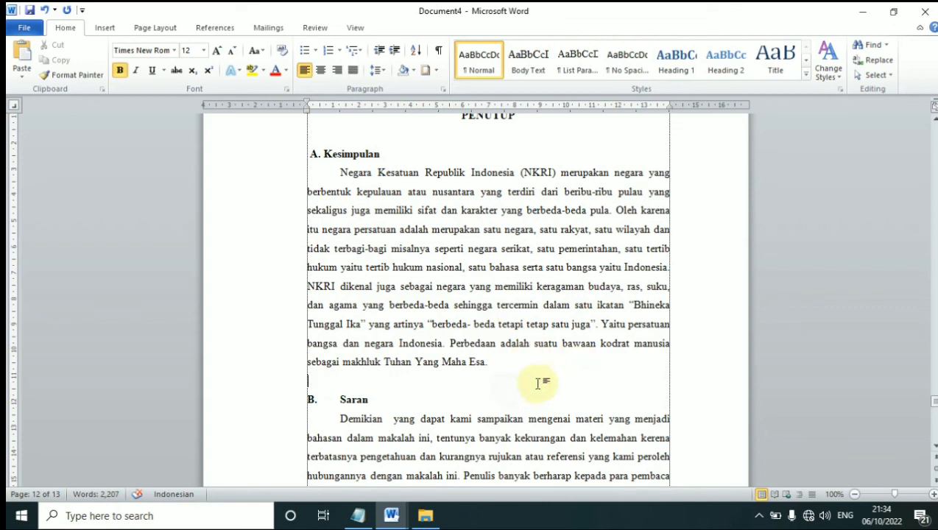
scroll(538, 380, "down", 3)
left_click(455, 287)
left_click_drag(668, 382, 274, 273)
left_click(416, 326)
scroll(515, 377, "down", 10)
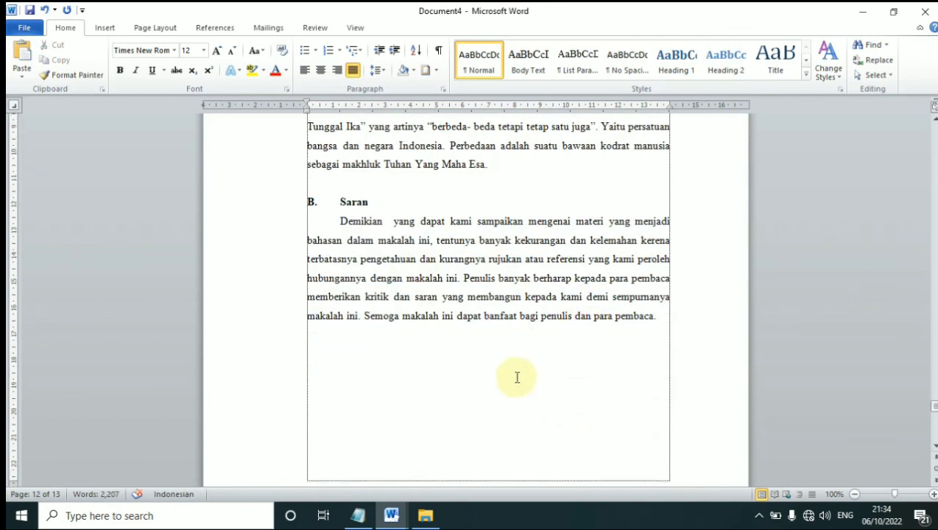
left_click(547, 326)
scroll(548, 324, "down", 2)
left_click(485, 324)
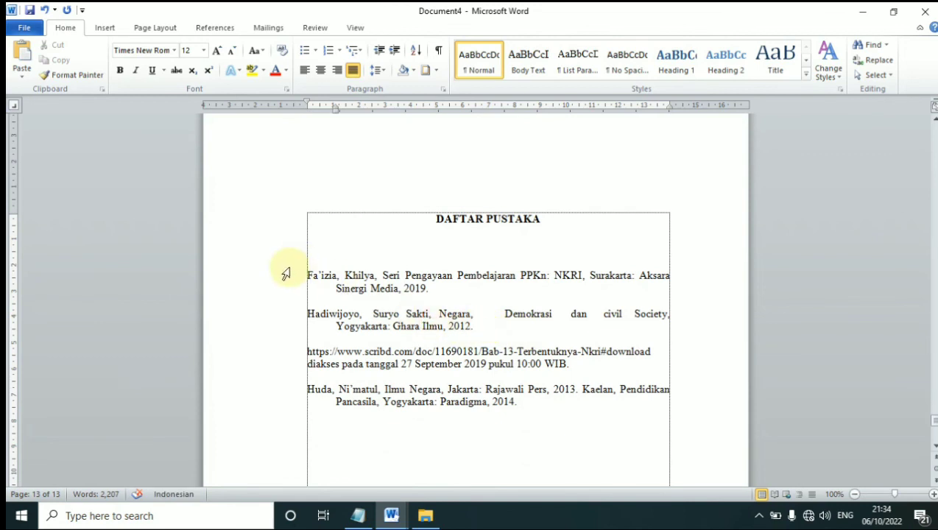
left_click_drag(305, 274, 581, 452)
left_click(489, 400)
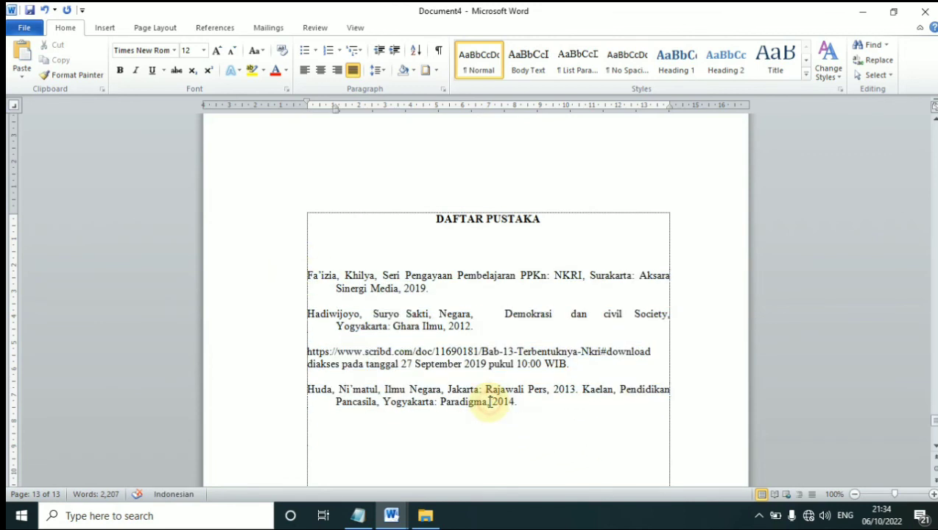
left_click(540, 401)
left_click_drag(571, 363, 308, 351)
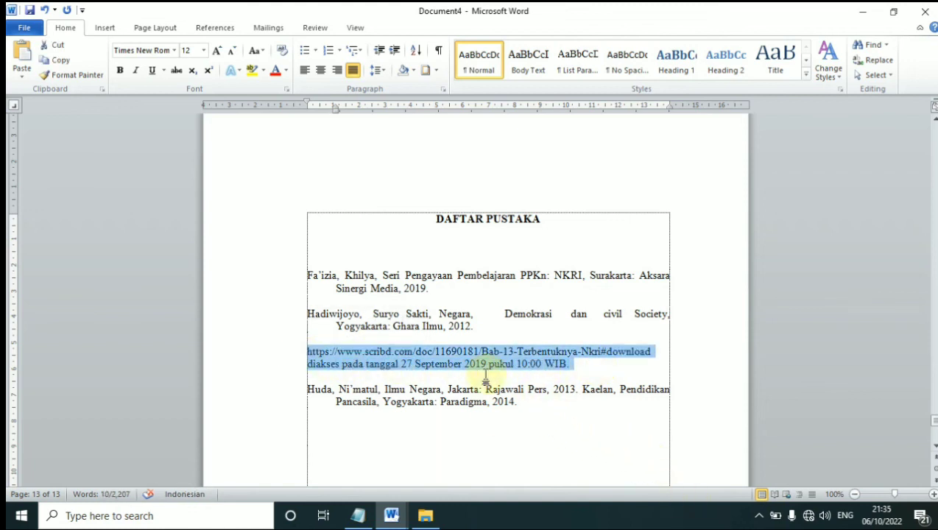
left_click(436, 366)
left_click_drag(609, 362, 308, 352)
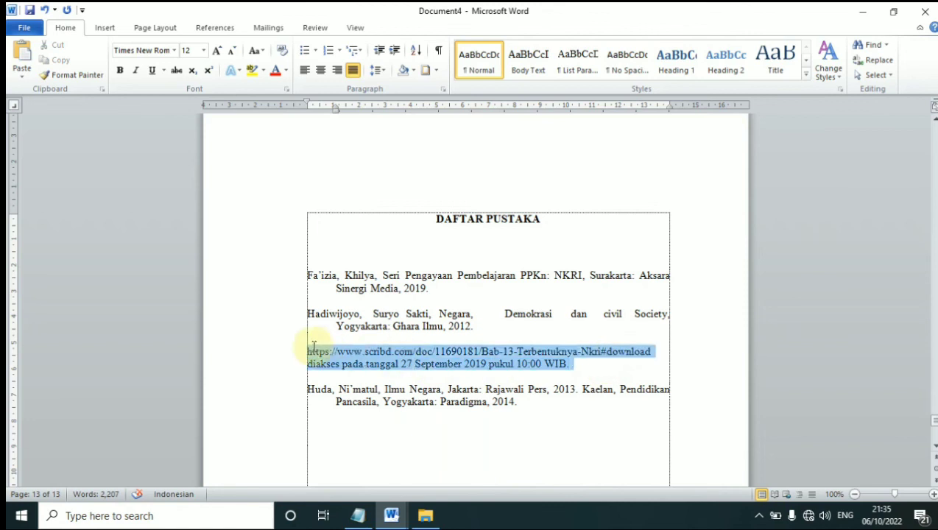
left_click(412, 403)
left_click(347, 337)
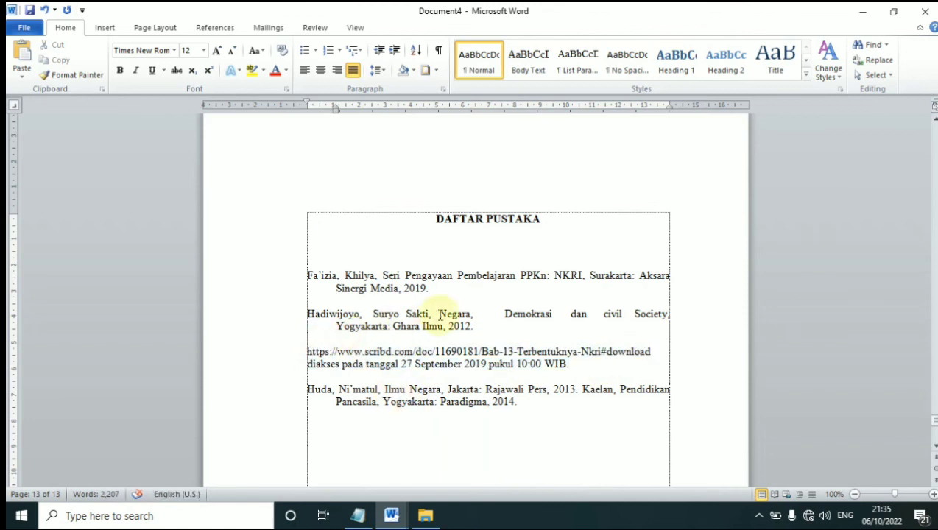
left_click_drag(431, 289, 309, 278)
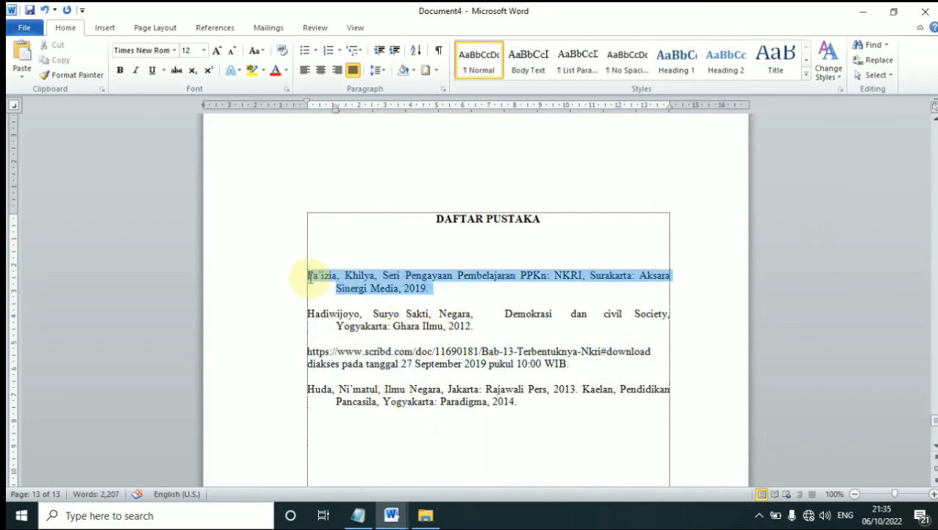
left_click(450, 294)
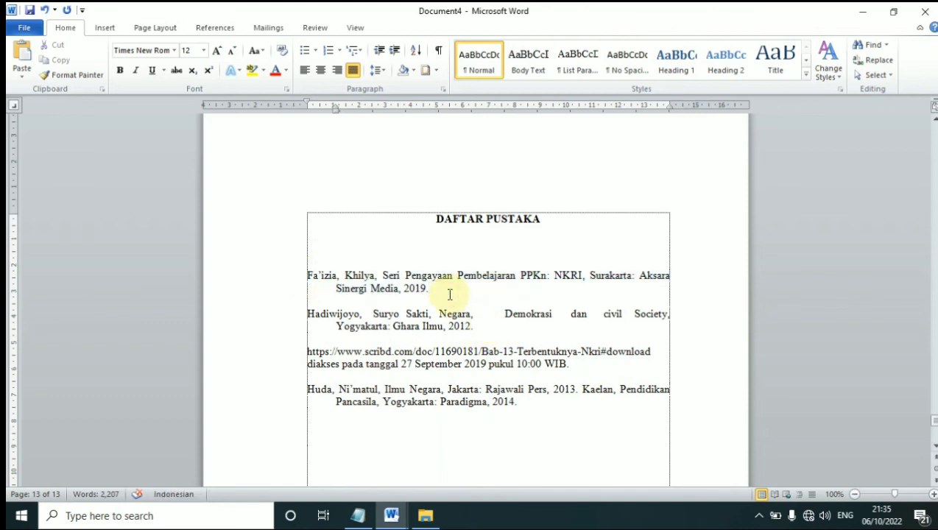
scroll(578, 375, "down", 1)
left_click(578, 375)
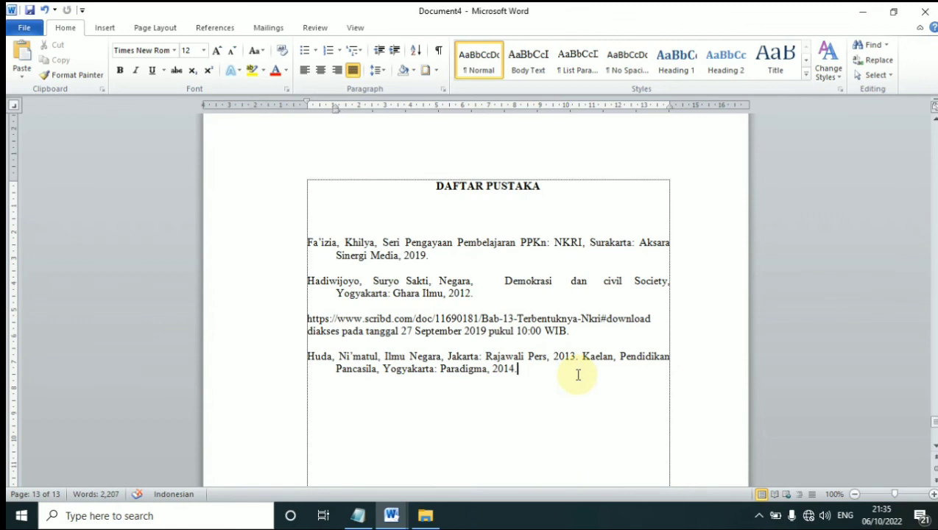